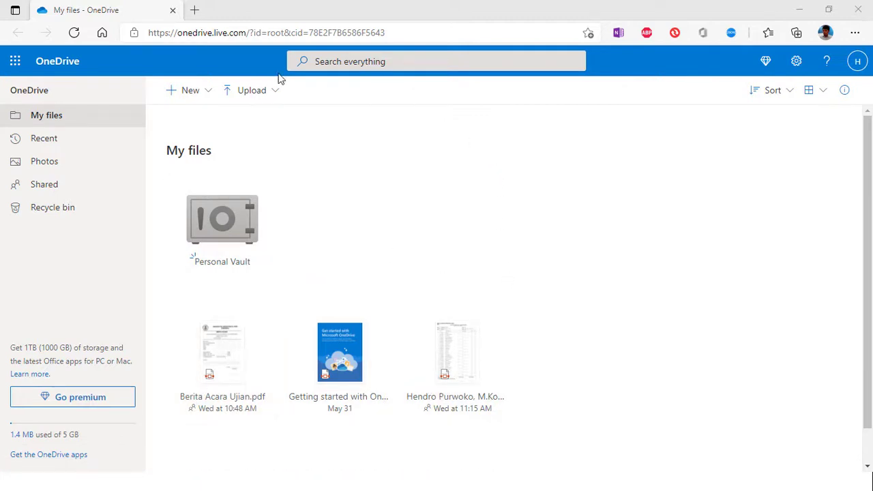
Step: Browse the Recent, Photos and Shared views, ending on the empty Recycle bin
left_click(40, 145)
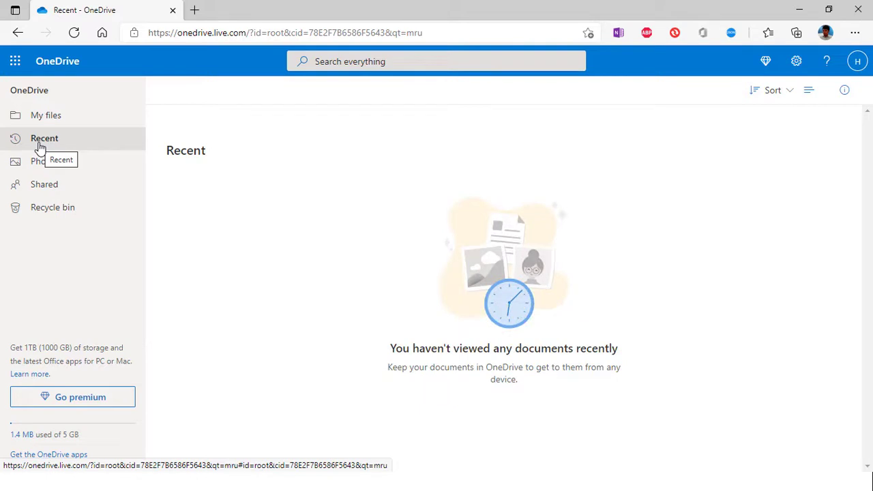
left_click(49, 170)
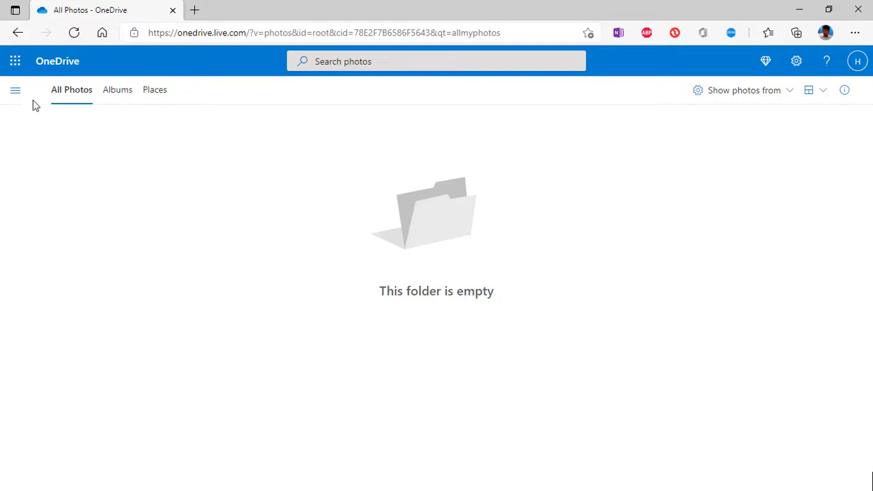
left_click(15, 90)
left_click(53, 216)
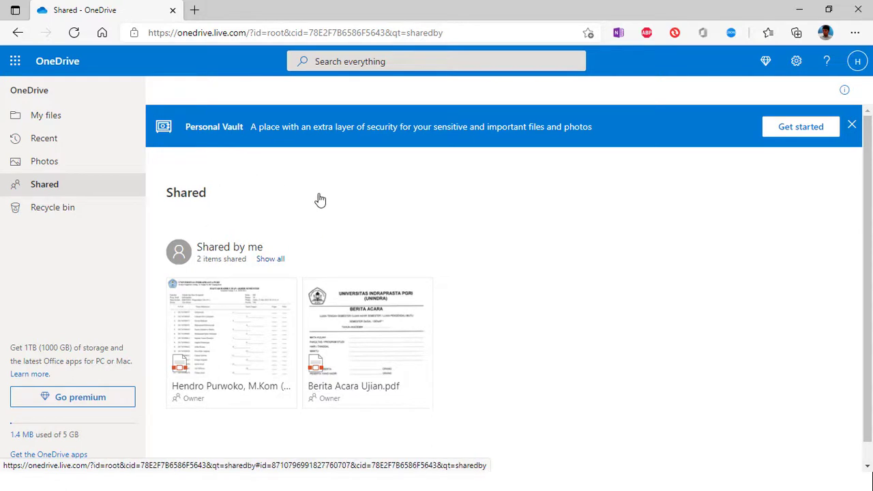
left_click(41, 213)
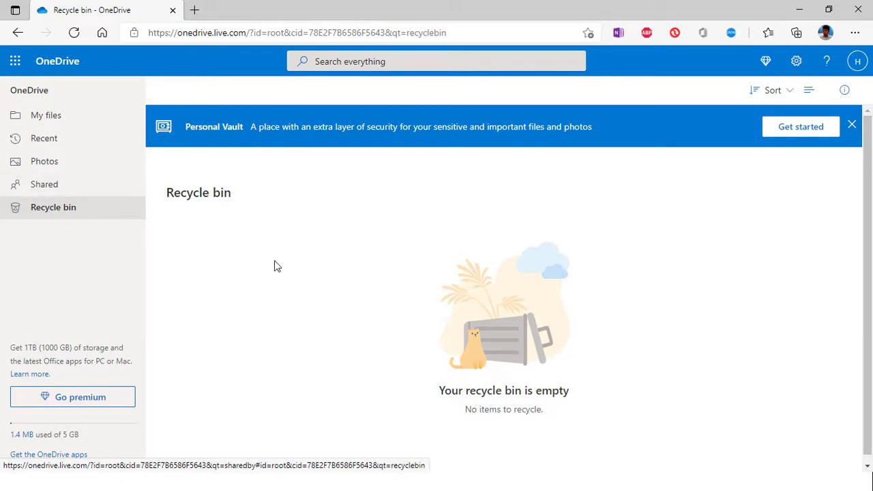
Step: Open Go premium and review the Microsoft 365 Family, Personal and OneDrive-only plan cards
left_click(83, 405)
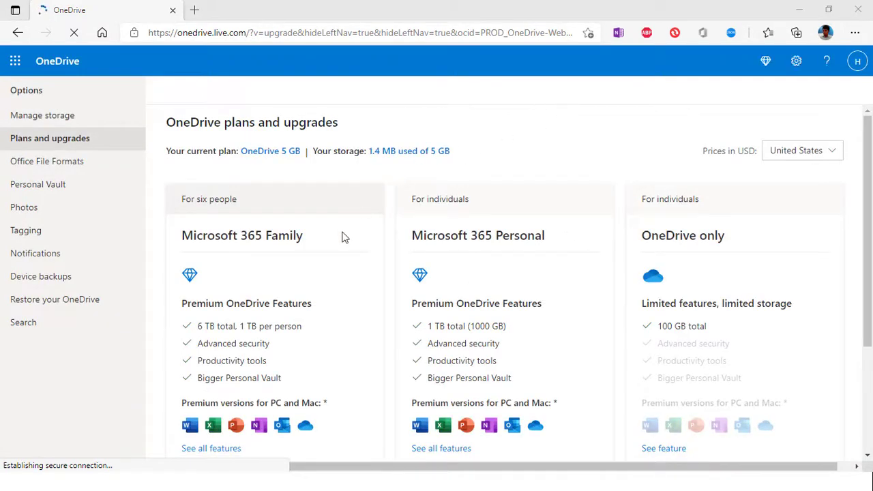
scroll(452, 271, "down", 3)
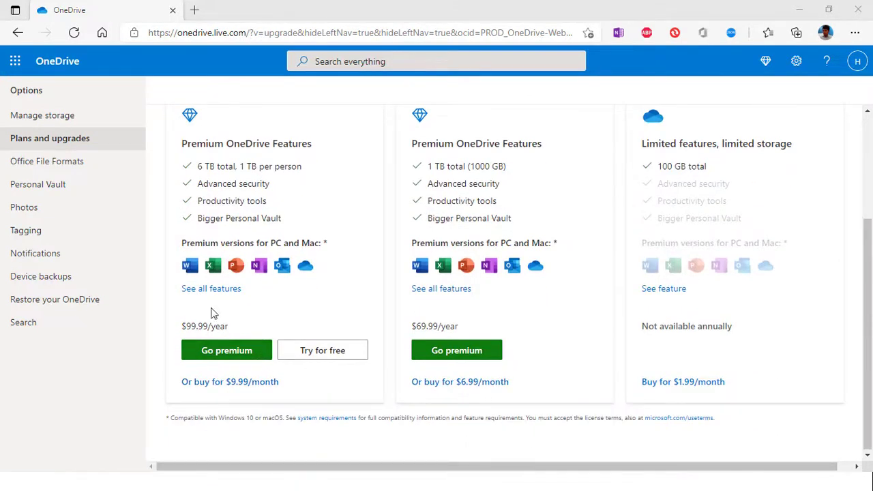
scroll(305, 186, "up", 1)
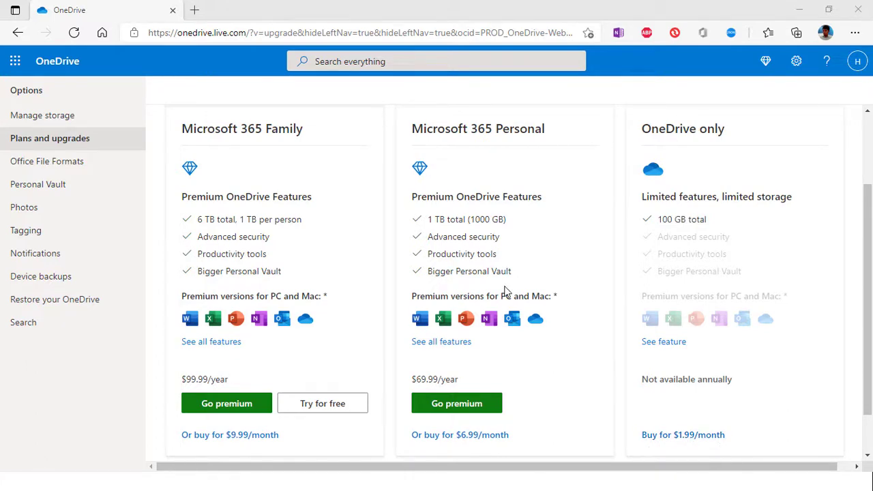
scroll(562, 384, "down", 1)
scroll(563, 386, "up", 3)
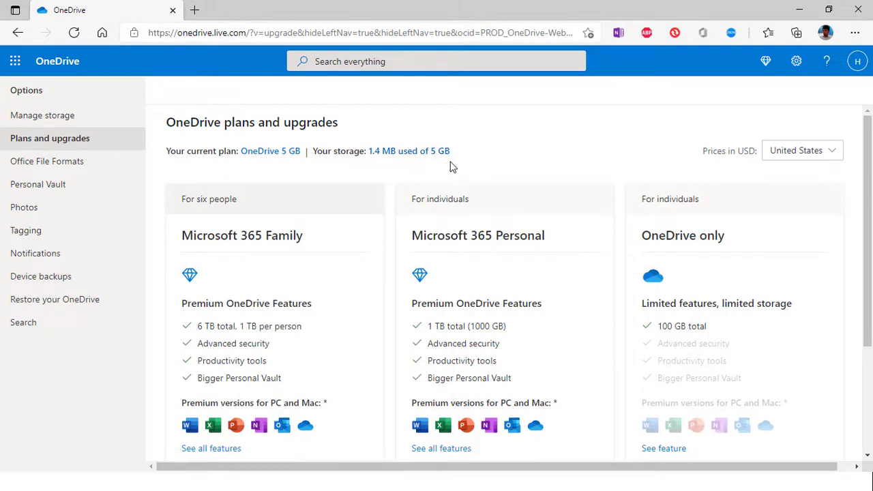
Step: Switch plan prices to Indonesia and check the rupiah prices, e.g. Family at Rp1.199.999/year
left_click(833, 154)
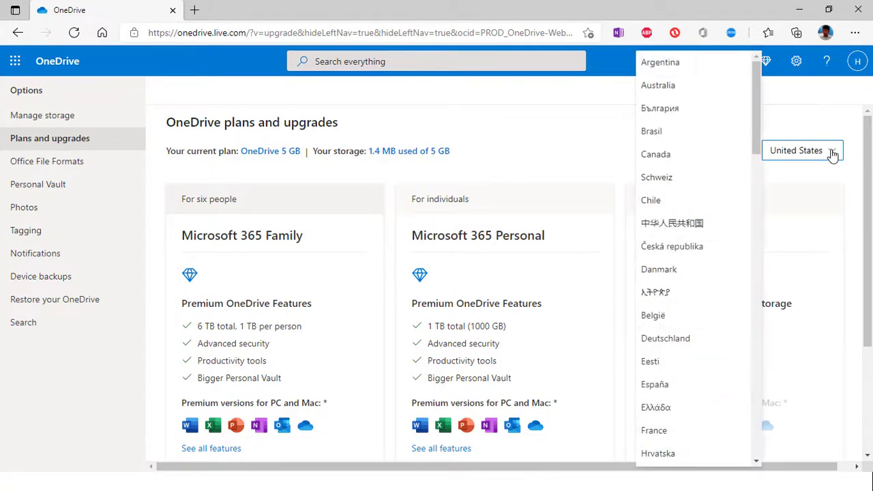
scroll(676, 287, "down", 5)
scroll(680, 317, "down", 4)
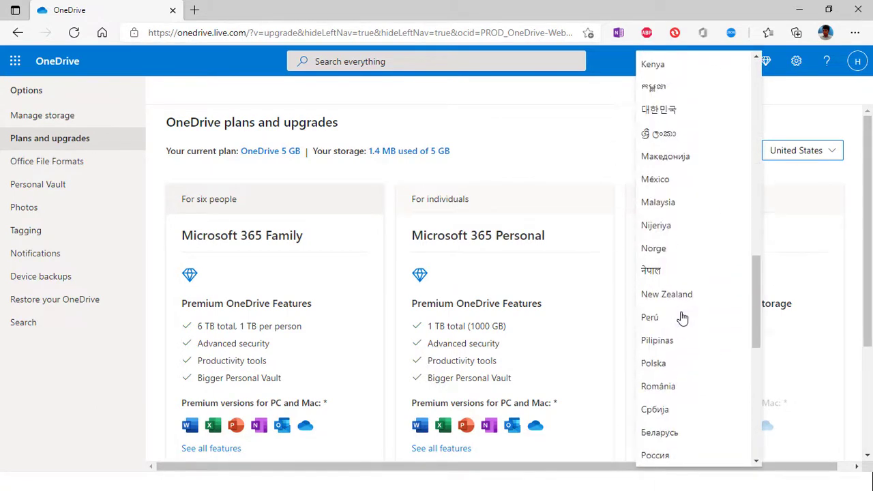
scroll(680, 318, "up", 10)
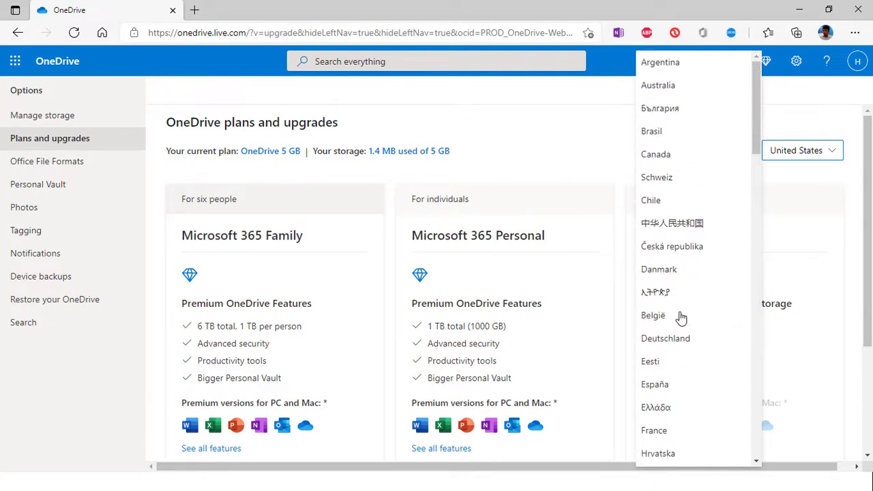
scroll(675, 320, "down", 5)
left_click(669, 389)
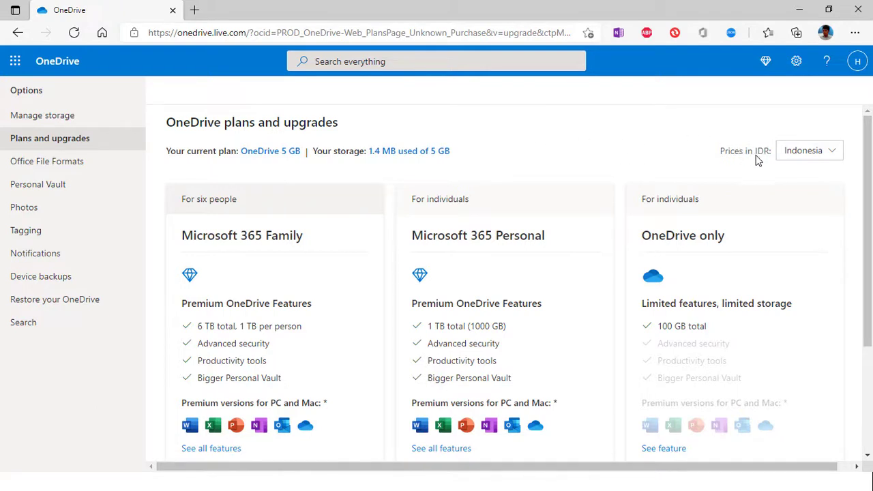
scroll(322, 322, "down", 1)
scroll(323, 321, "down", 1)
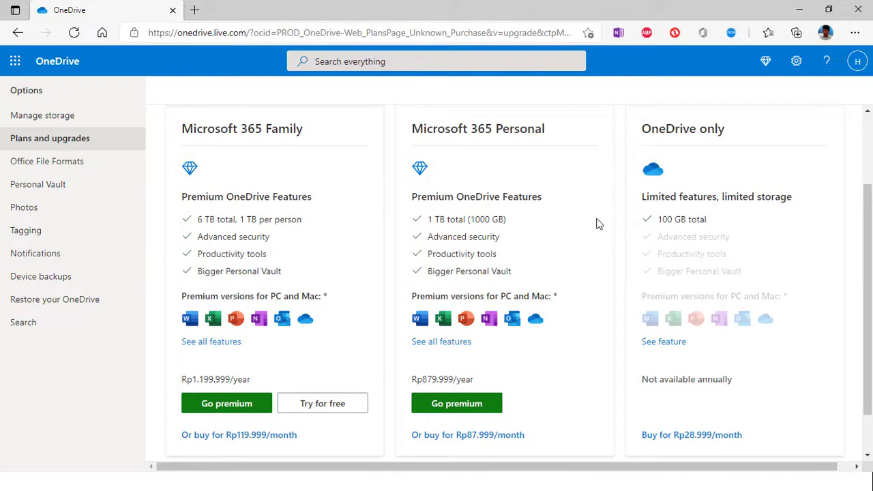
scroll(598, 224, "up", 2)
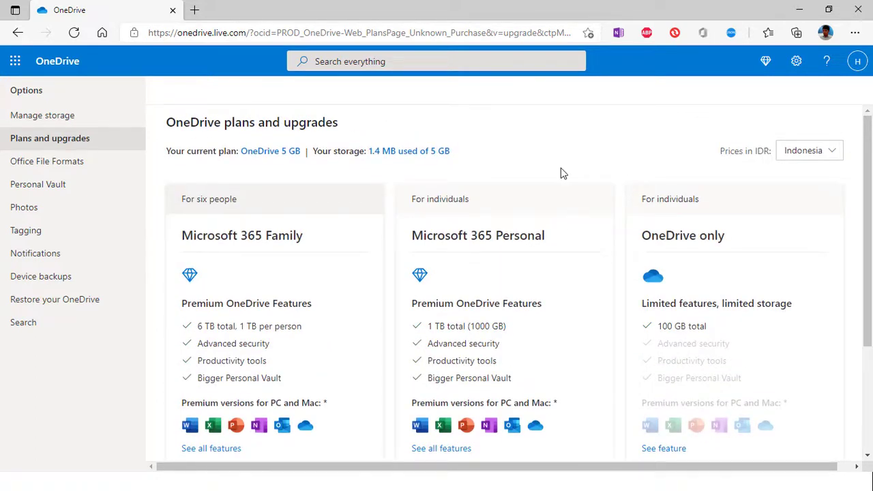
Step: Return to OneDrive My files through the app launcher and show the New file options
left_click(20, 62)
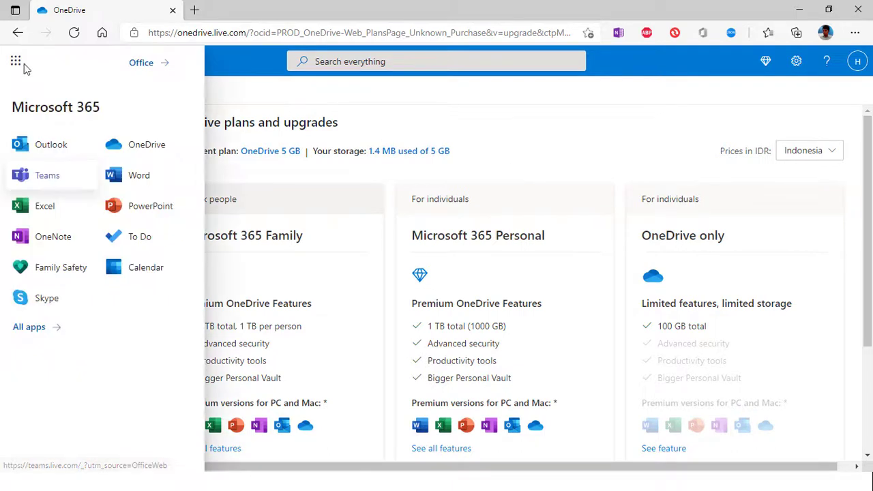
left_click(142, 146)
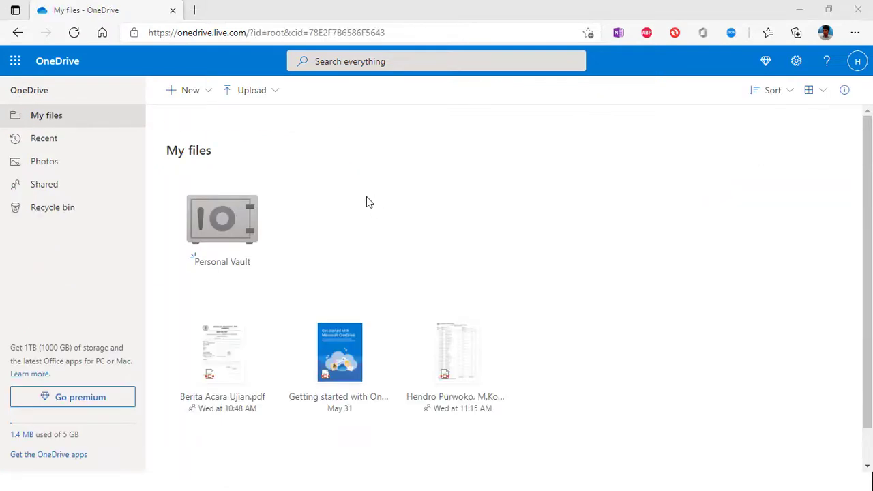
left_click(209, 98)
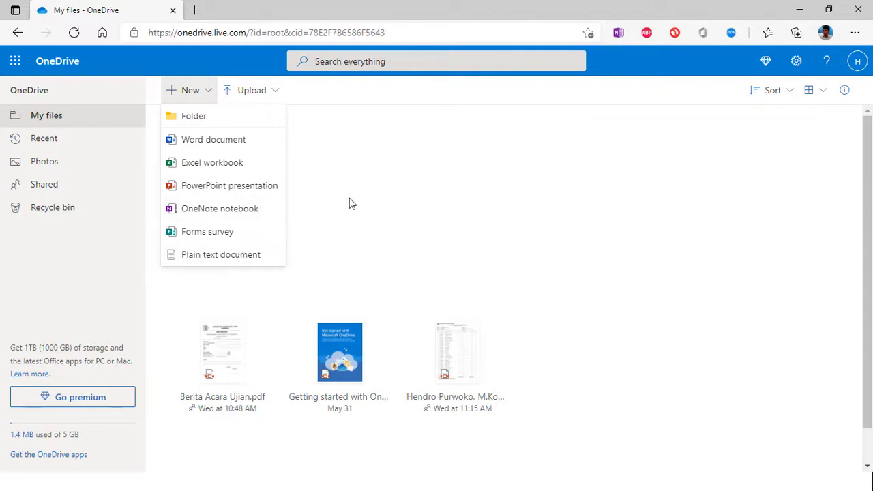
Step: Create a blank Word document and type 'Ini adalah file word milik saya'
left_click(222, 145)
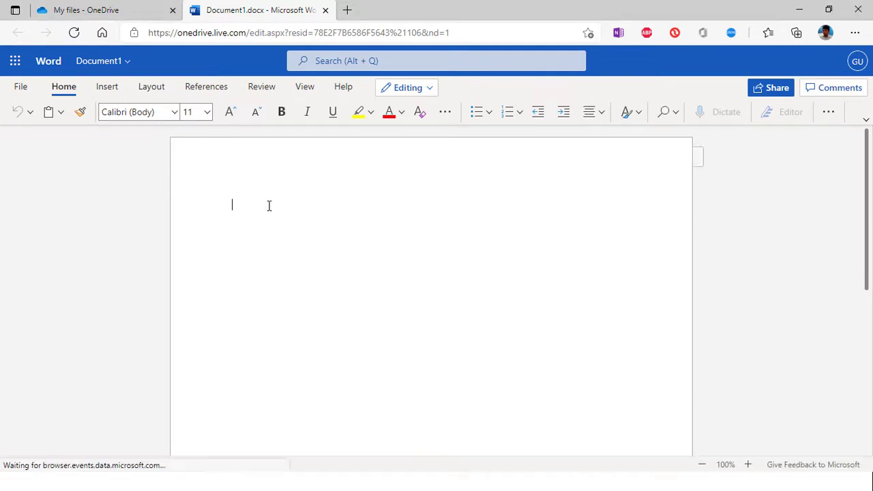
type("Ini adalah")
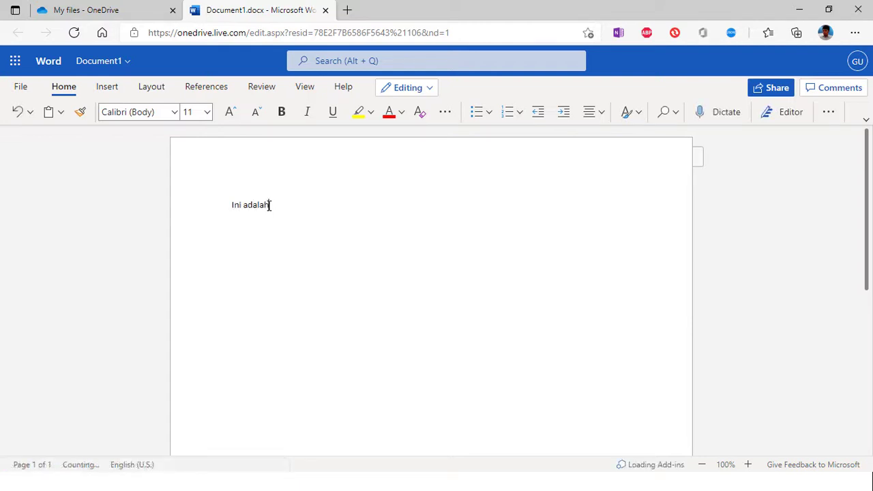
type(" file word mu")
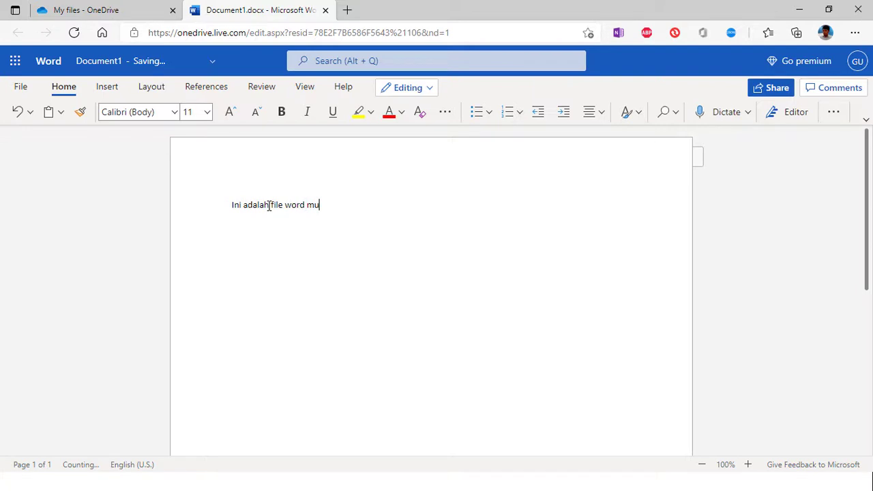
key("BackSpace")
type("ilik saya")
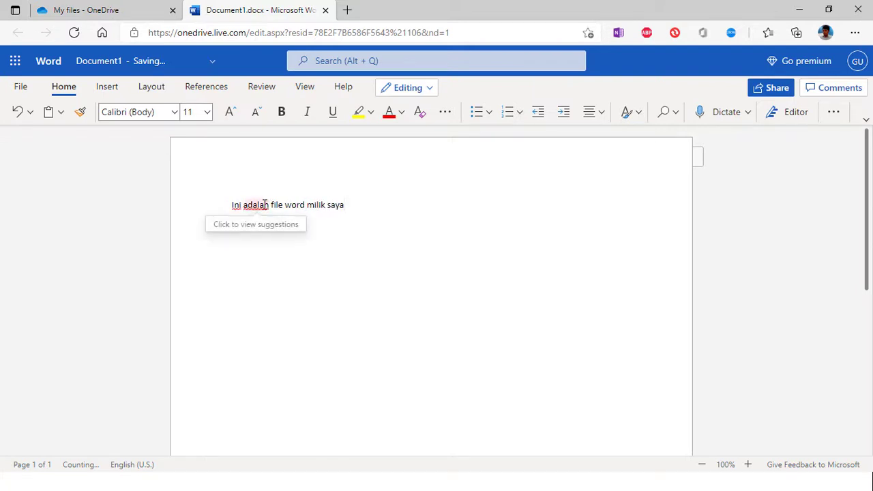
left_click(259, 281)
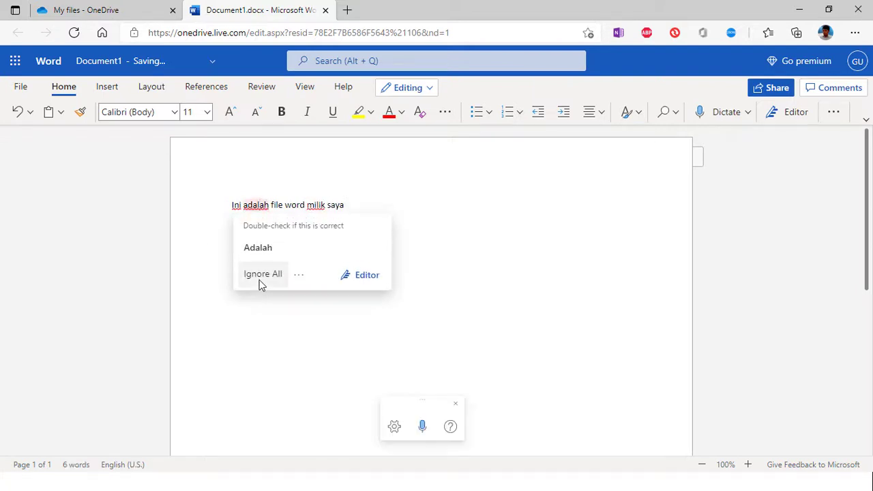
left_click(360, 200)
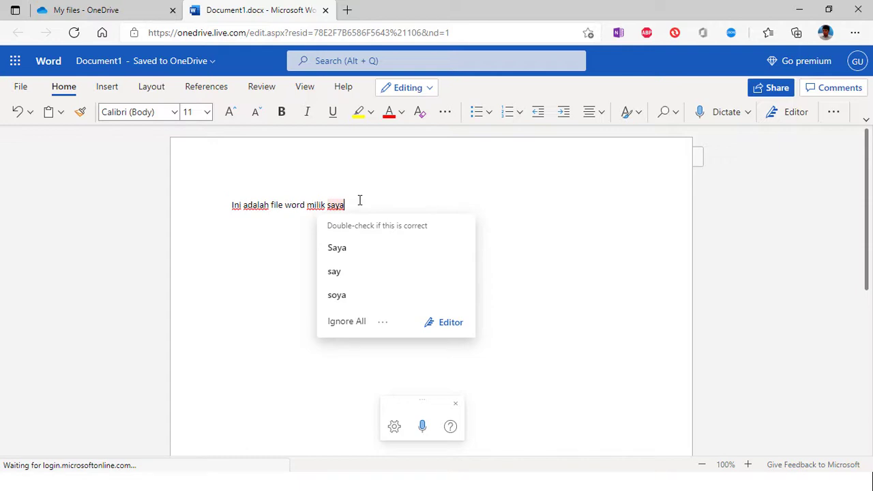
Step: Look through the File menu and the Home, Insert, Layout, References, Review, View and Help tabs
left_click(22, 89)
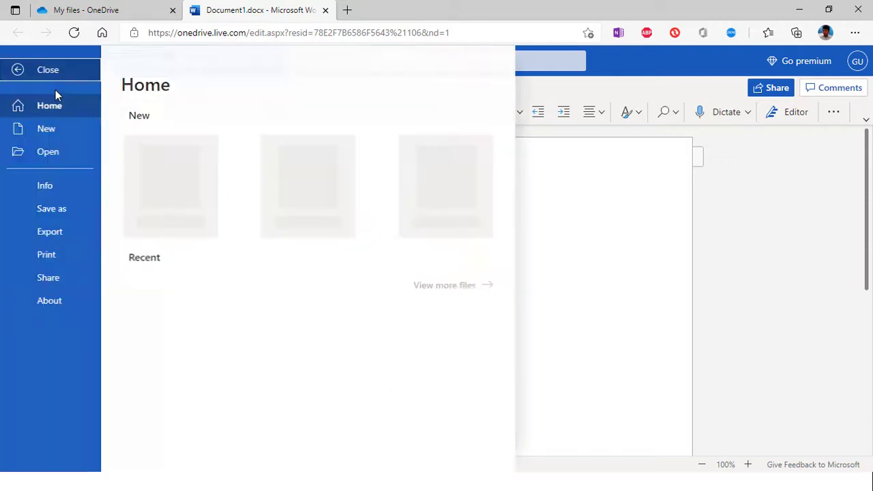
left_click(40, 73)
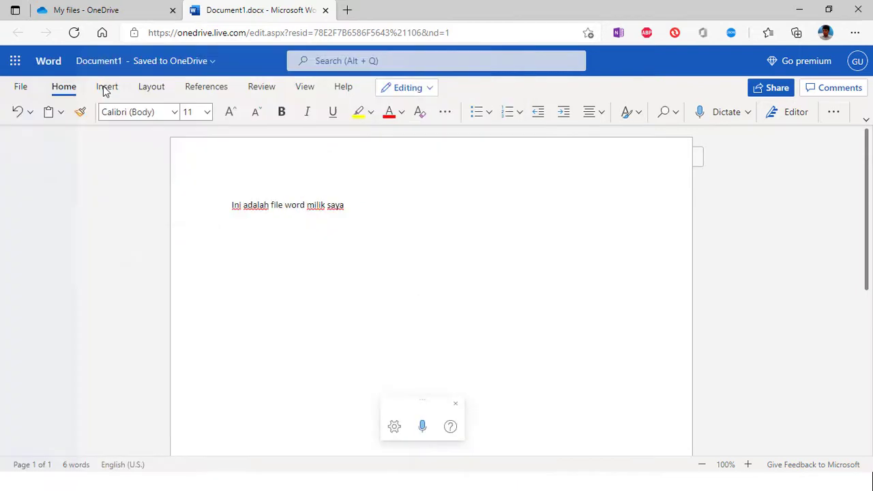
left_click(109, 90)
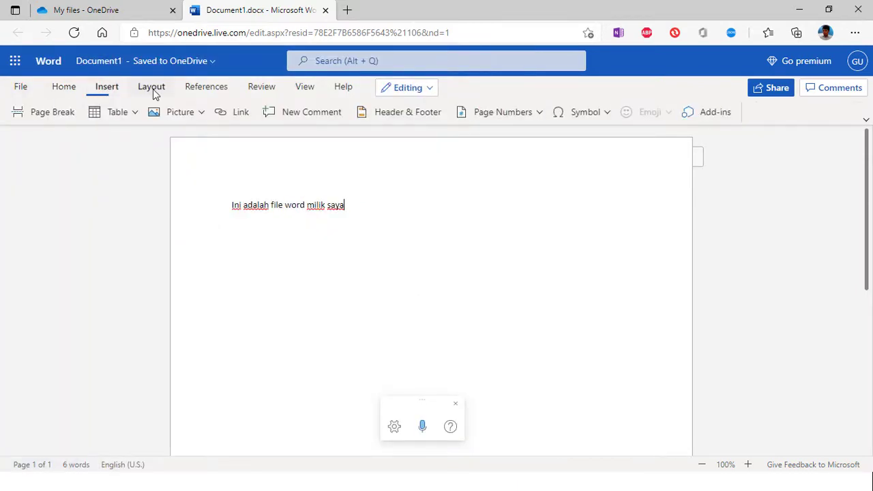
left_click(56, 93)
left_click(106, 93)
left_click(146, 89)
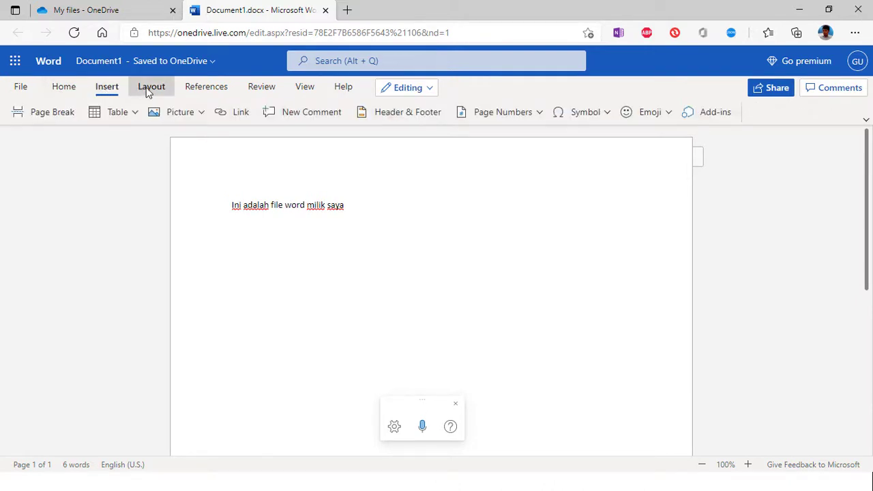
left_click(206, 88)
left_click(261, 89)
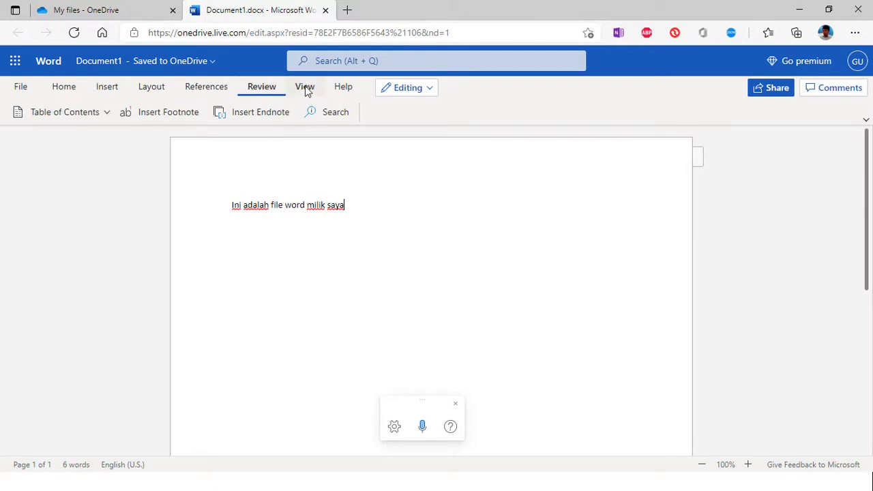
left_click(305, 89)
left_click(344, 88)
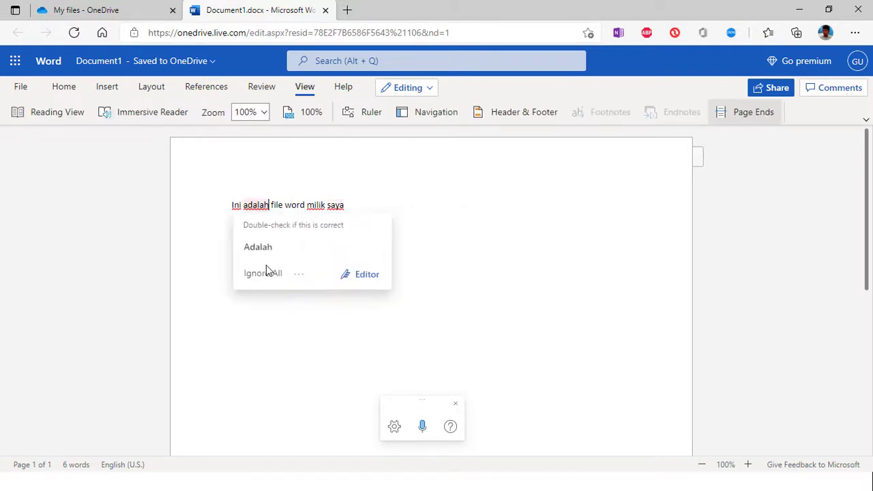
Step: Open Document1 in desktop Word with Editing > Open in Desktop App
left_click(386, 206)
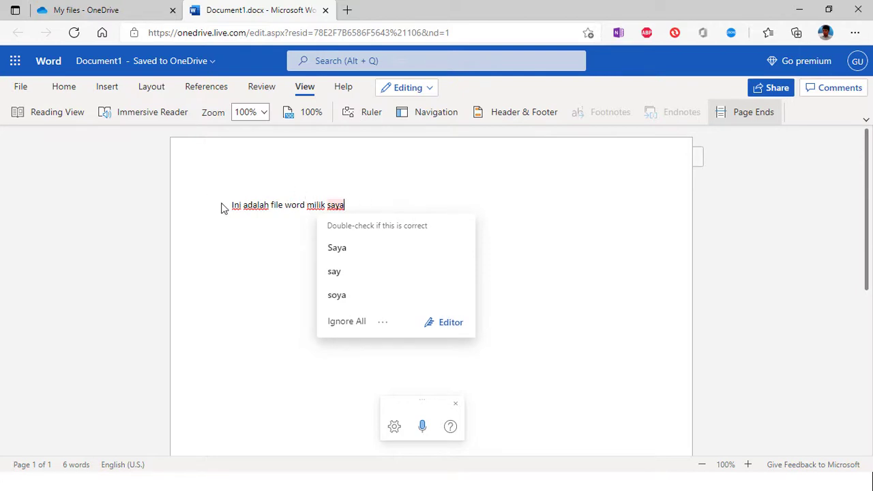
left_click_drag(230, 210, 306, 208)
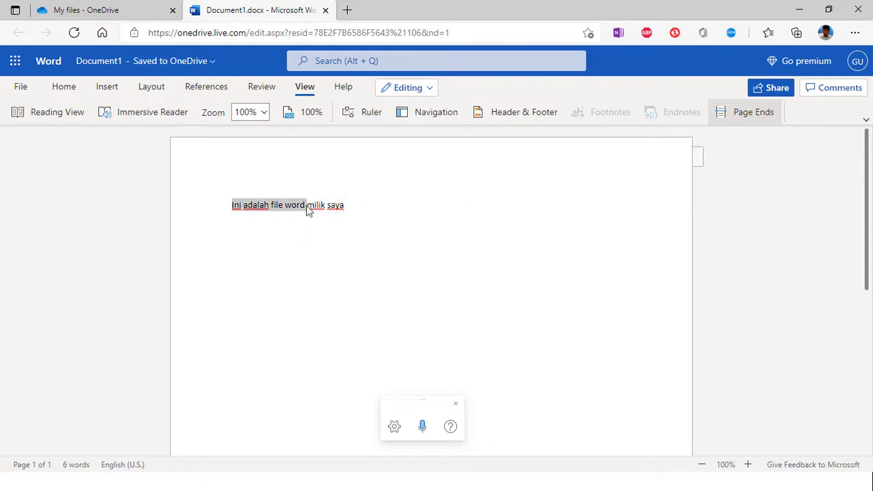
left_click(410, 206)
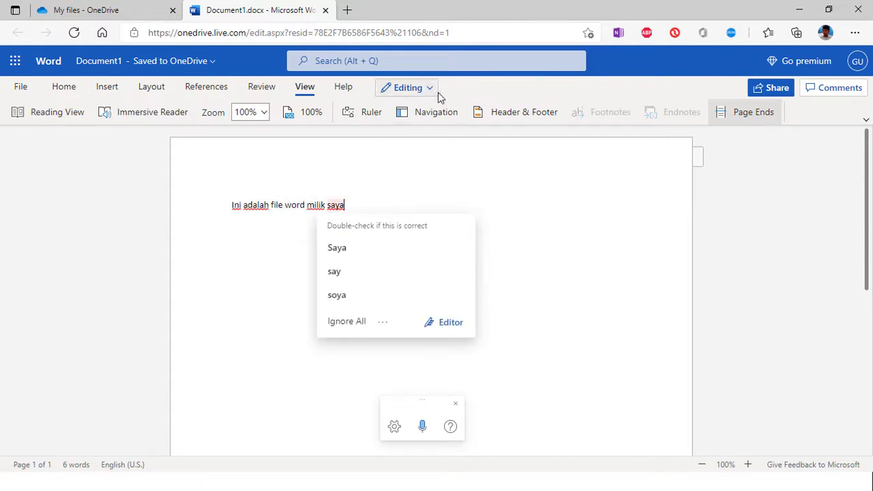
left_click(409, 183)
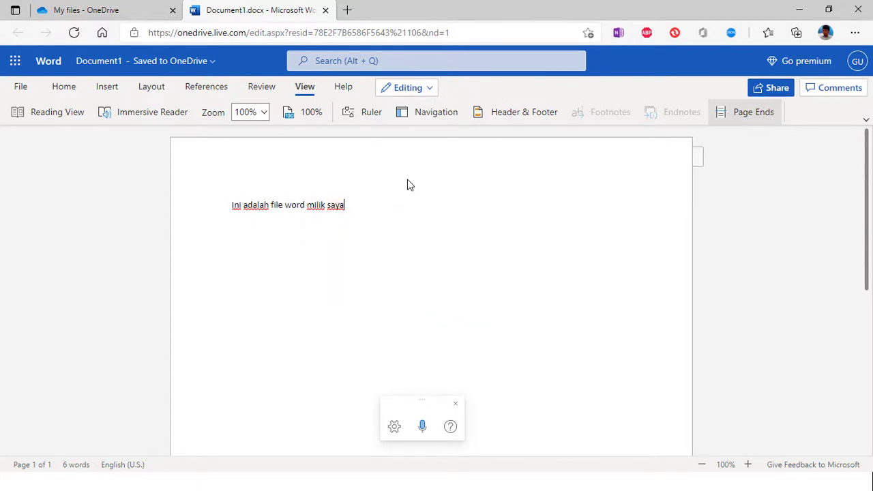
left_click(428, 89)
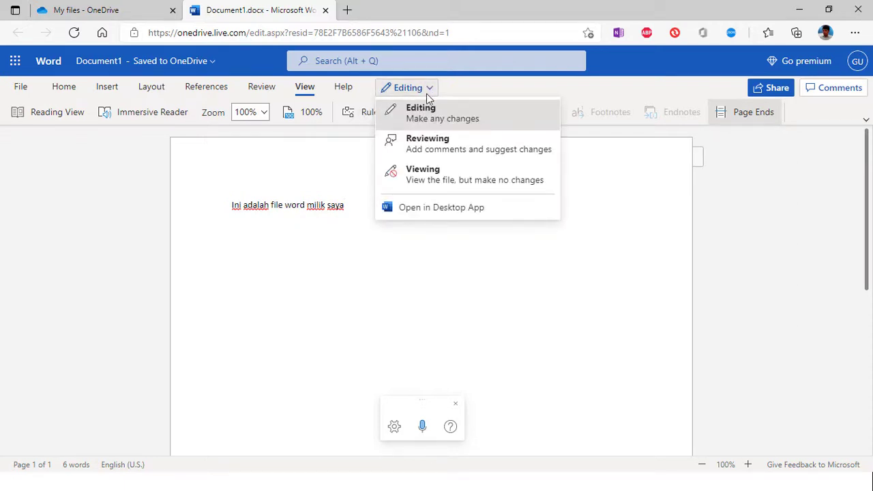
left_click(431, 208)
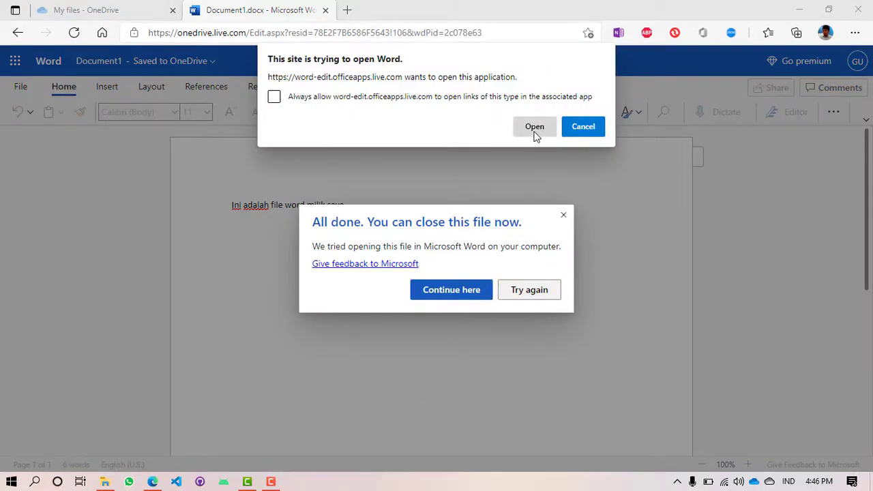
Step: Launch desktop Word, dismiss Access denied, and choose Sign in with a different account
left_click(535, 129)
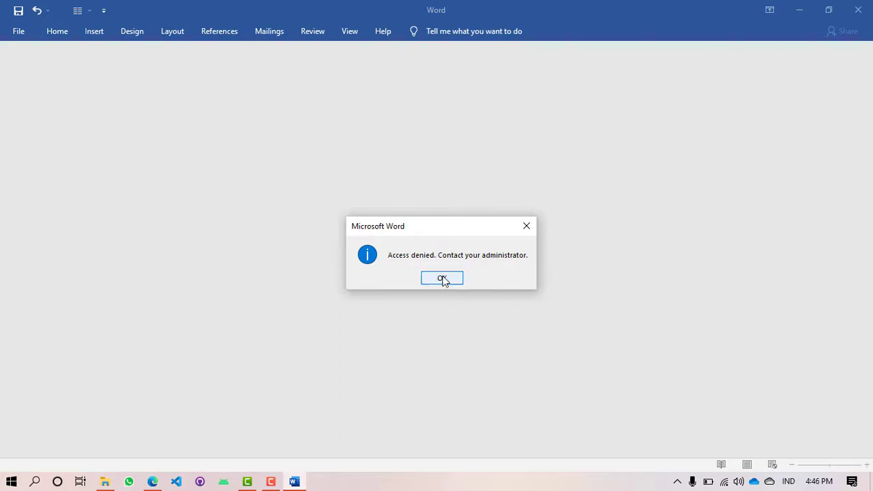
left_click(442, 278)
left_click(719, 15)
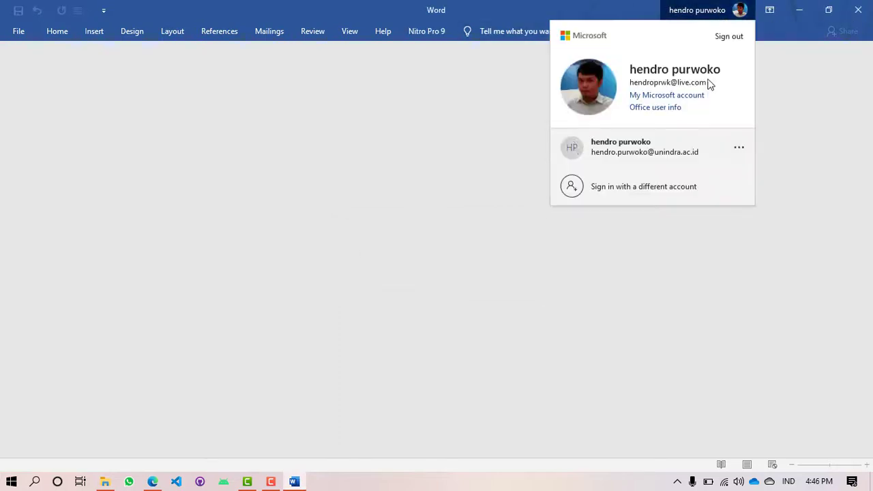
left_click(665, 183)
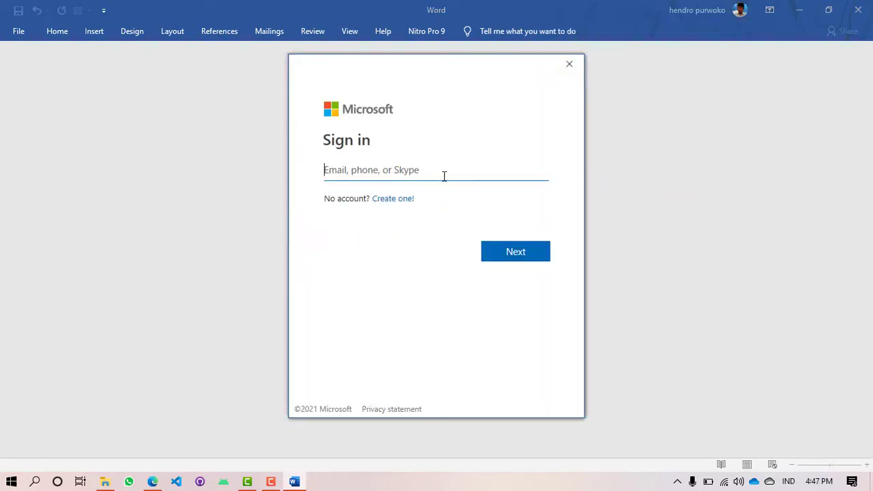
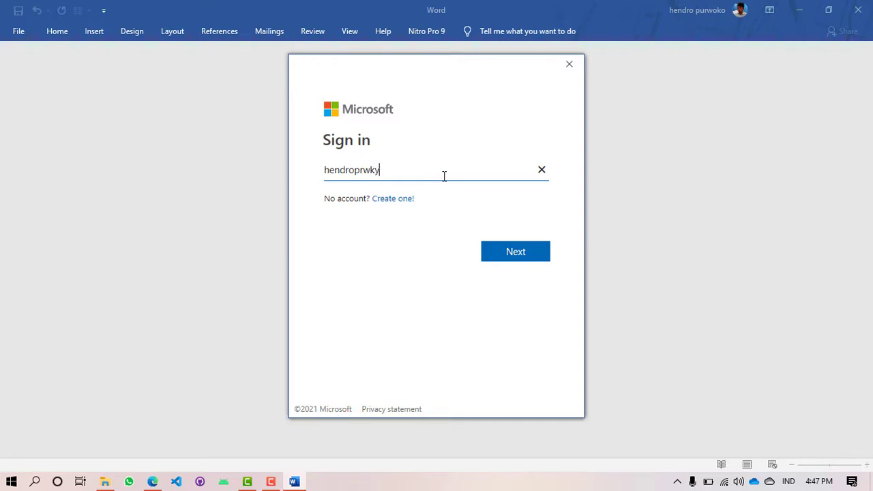
Step: Enter the account e-mail address and password to sign in, then close Word
key("Return")
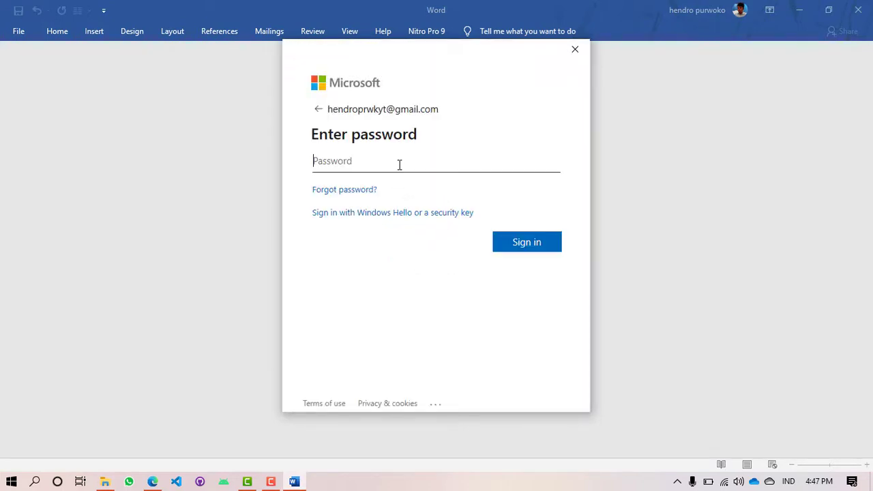
type("••")
key("Return")
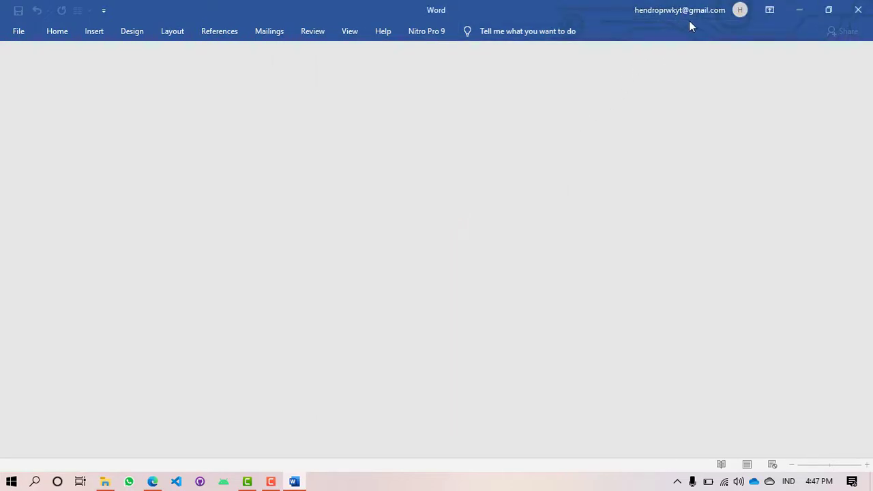
left_click(857, 9)
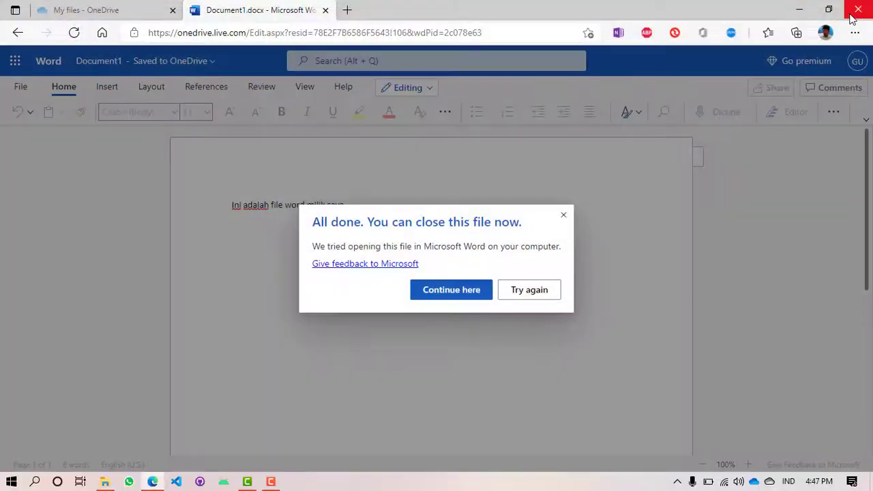
Step: Reopen Document1 in desktop Word and start a new line below the sentence
left_click(524, 295)
left_click(527, 133)
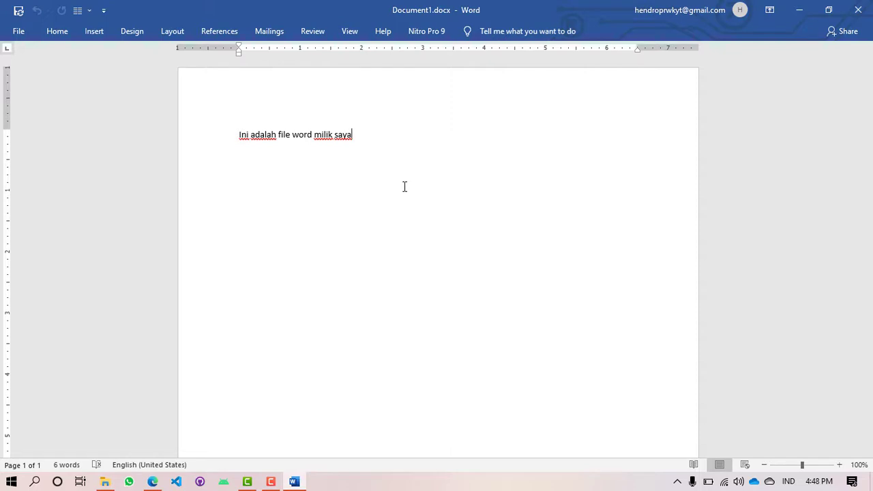
key("Return")
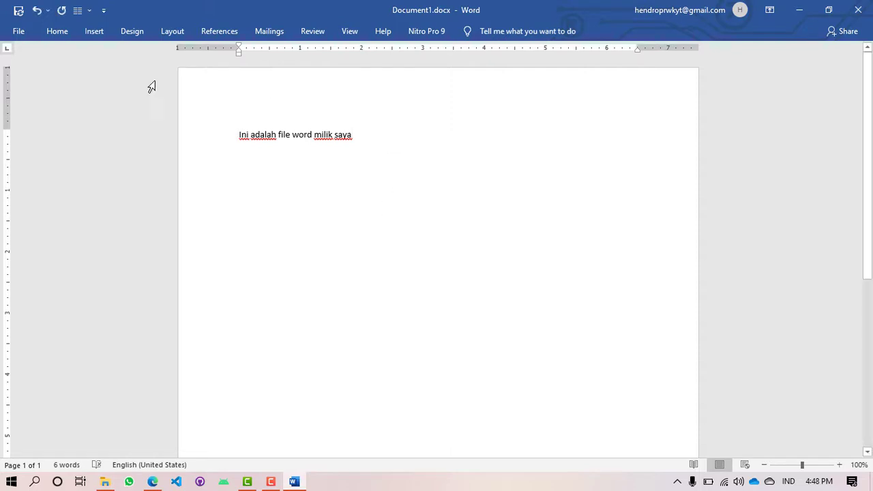
Step: Insert the yellow-disc camera photo from this device
double_click(94, 31)
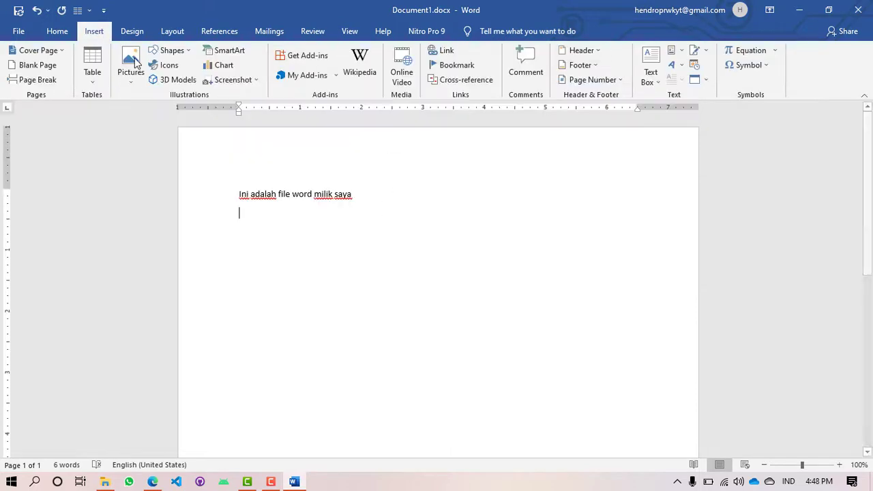
left_click(130, 68)
left_click(153, 113)
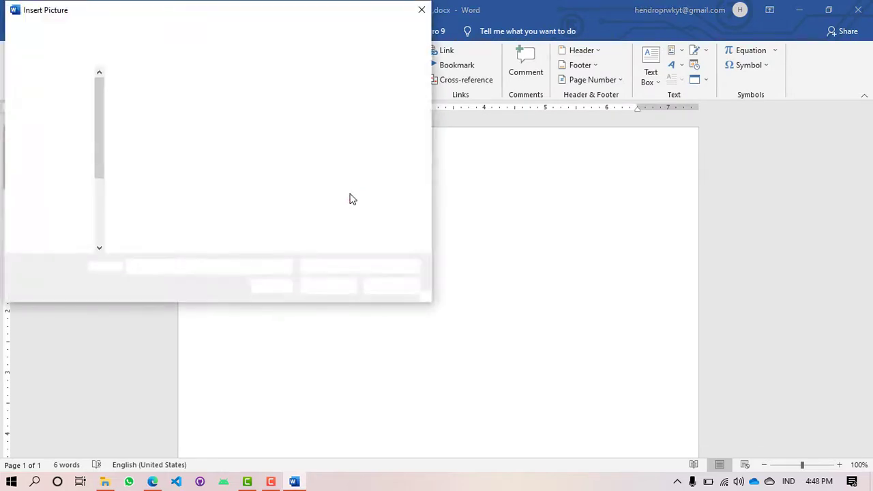
double_click(148, 194)
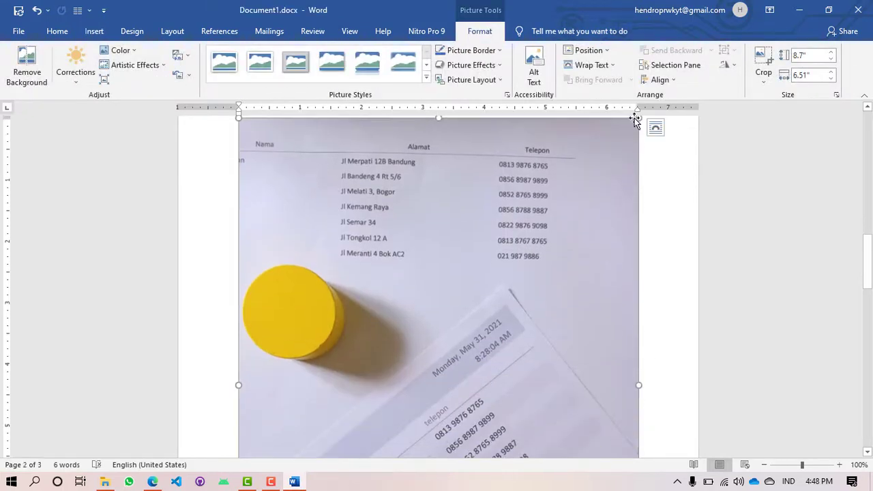
Step: Shrink the photo with a corner handle and save the document
left_click_drag(369, 290, 458, 231)
scroll(525, 219, "up", 2)
left_click(538, 241)
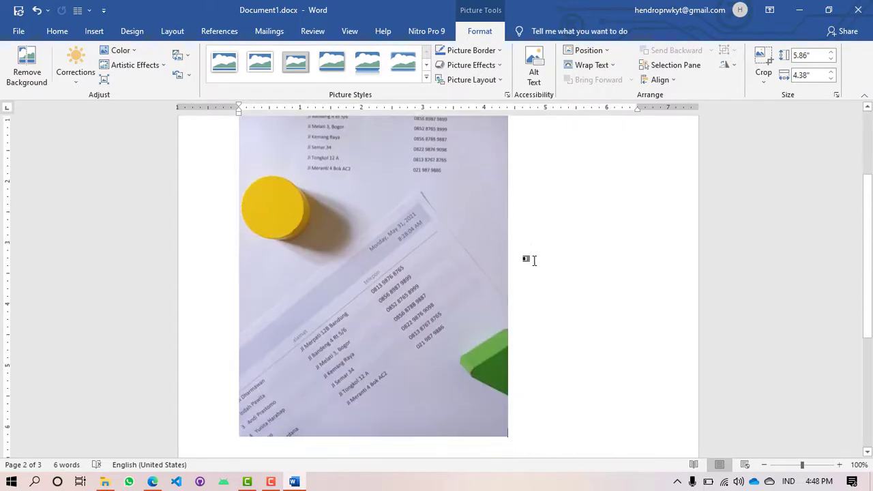
scroll(534, 261, "down", 5)
left_click(487, 271)
left_click(490, 247)
left_click_drag(510, 253, 418, 238)
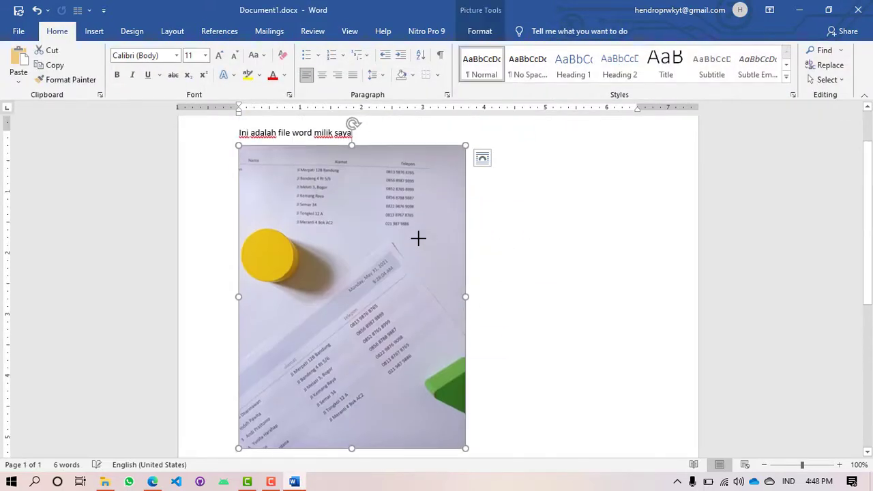
left_click(388, 139)
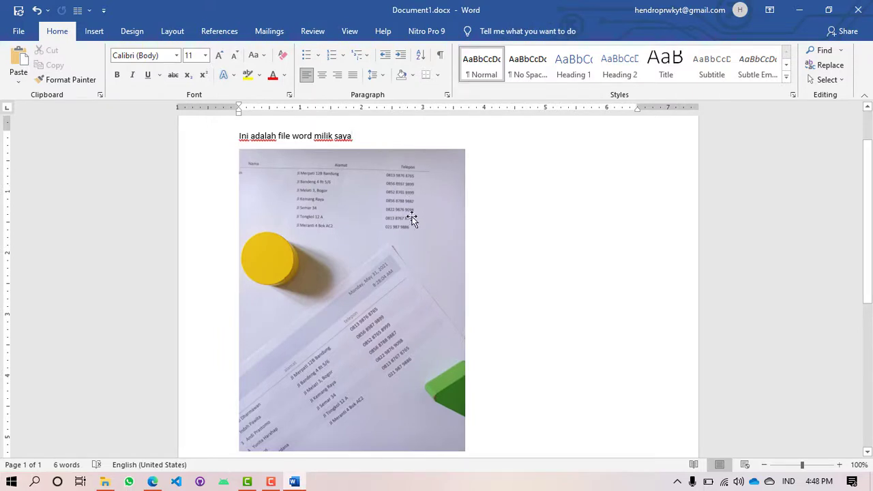
left_click(17, 12)
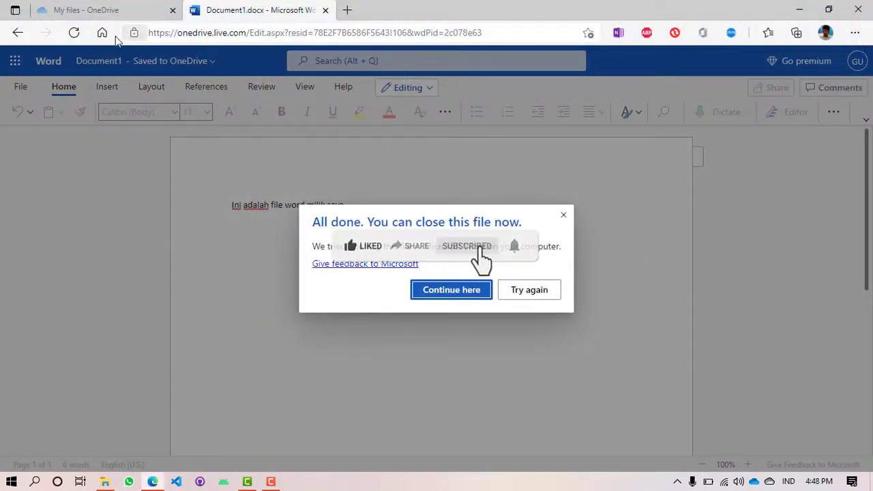
Step: Reload Document1 in Word for the web to confirm the photo, then close it
left_click(73, 32)
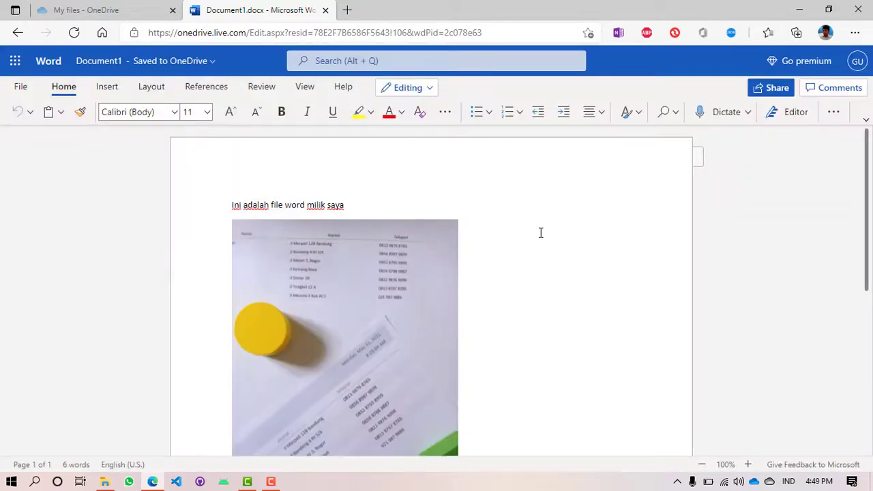
scroll(538, 236, "down", 3)
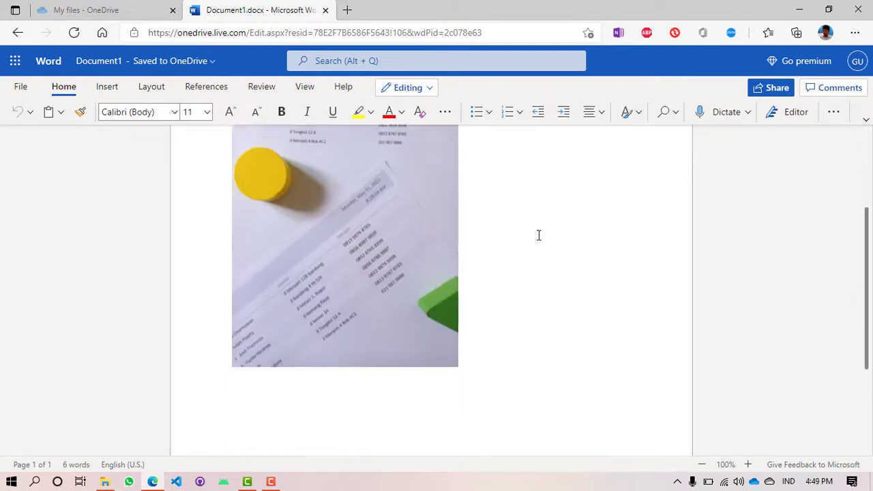
scroll(444, 238, "up", 3)
left_click(341, 206)
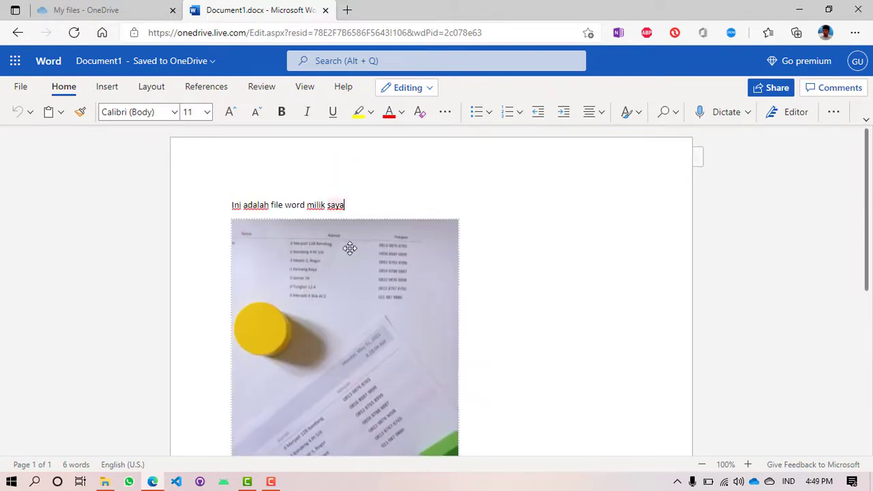
scroll(516, 239, "down", 3)
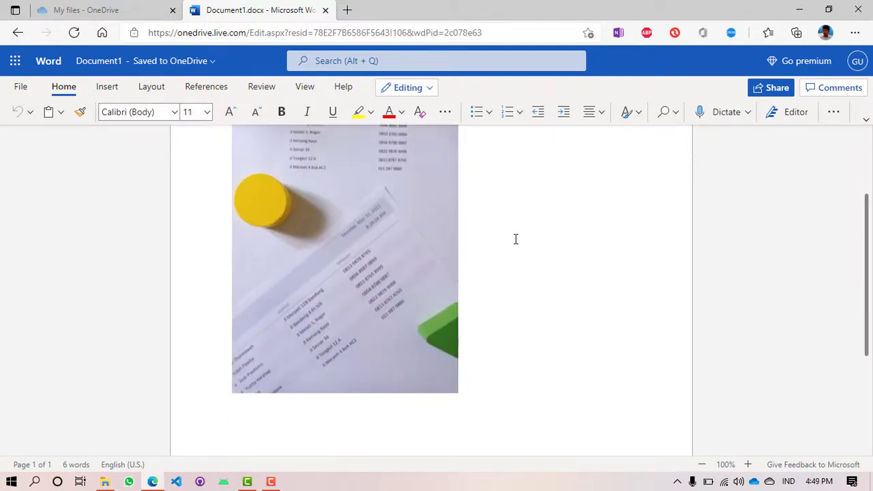
scroll(515, 240, "up", 3)
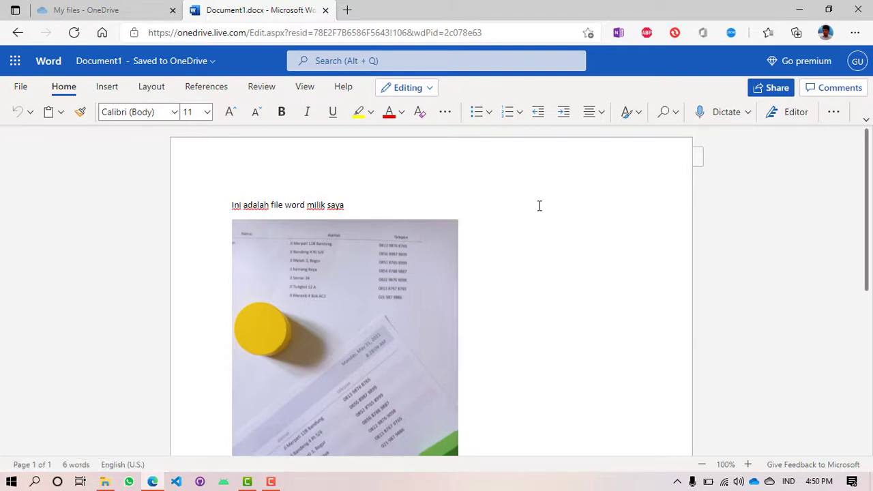
left_click(326, 10)
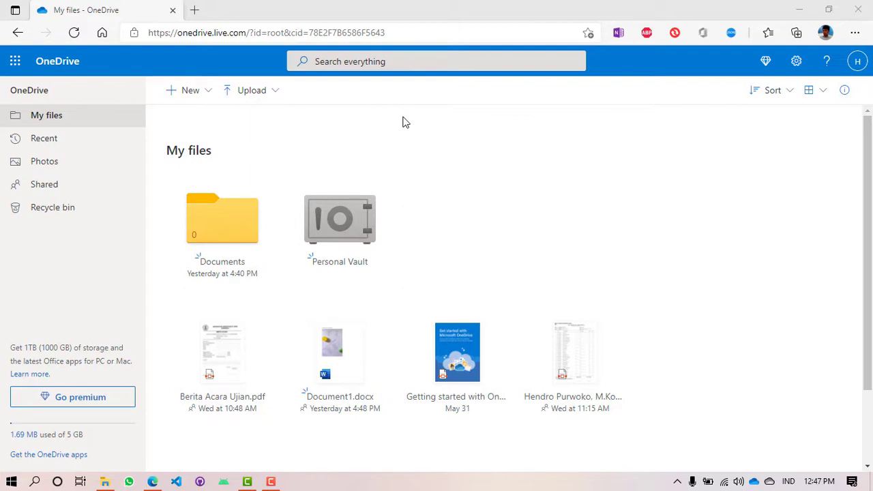
Step: Upload dok_qhj7l_1622330069.xlsx and dok_xi0mj_1622380640.xlsx from Downloads and confirm 'Uploaded 2 items'
left_click(251, 92)
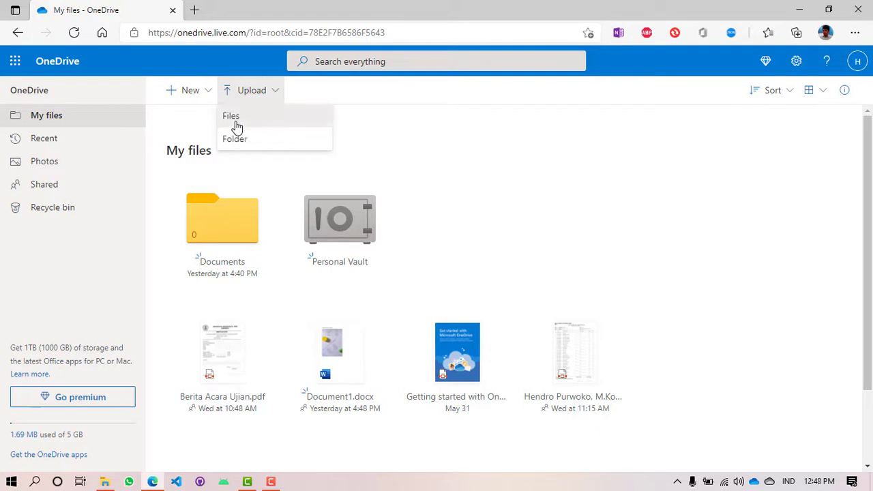
left_click(231, 117)
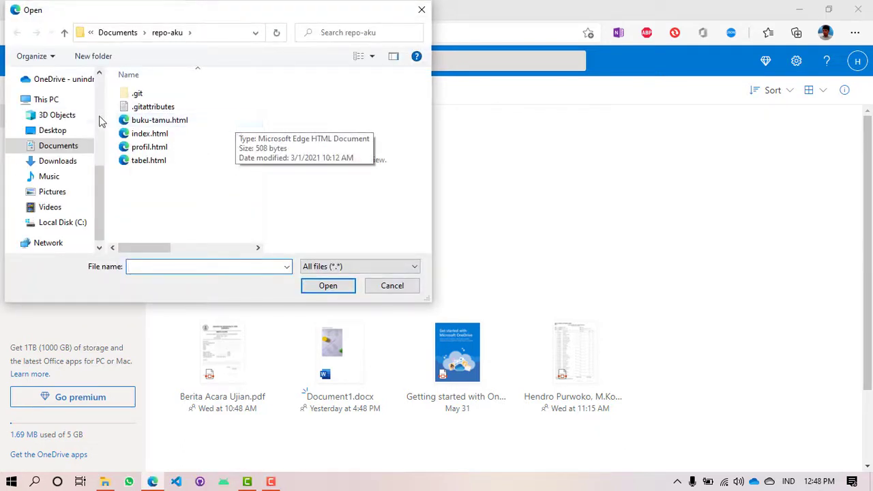
left_click(59, 166)
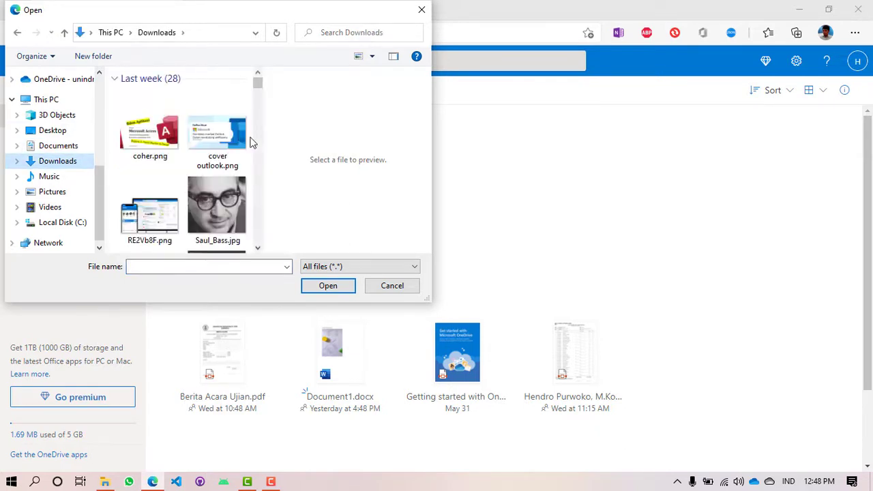
scroll(233, 200, "down", 3)
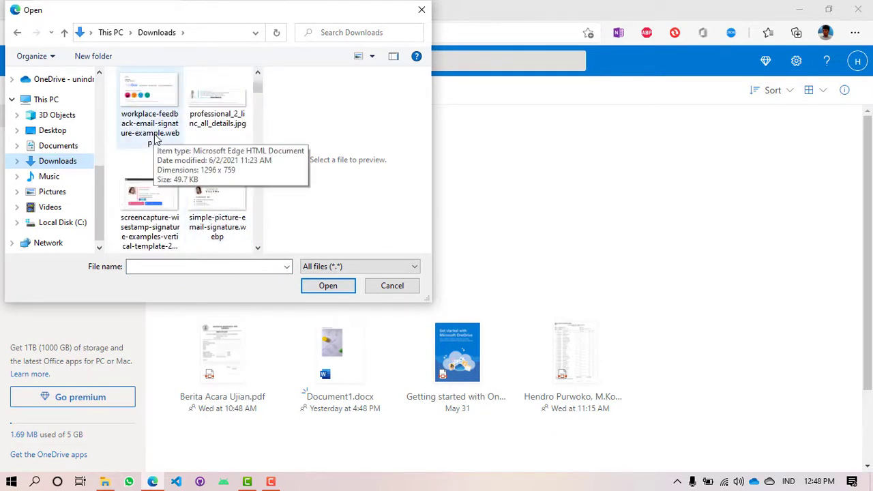
scroll(154, 139, "down", 5)
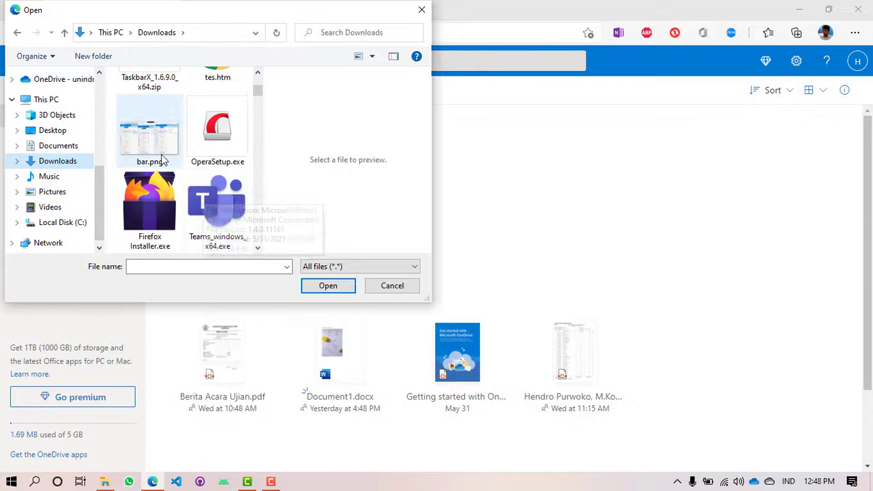
scroll(224, 181, "down", 3)
left_click(162, 203)
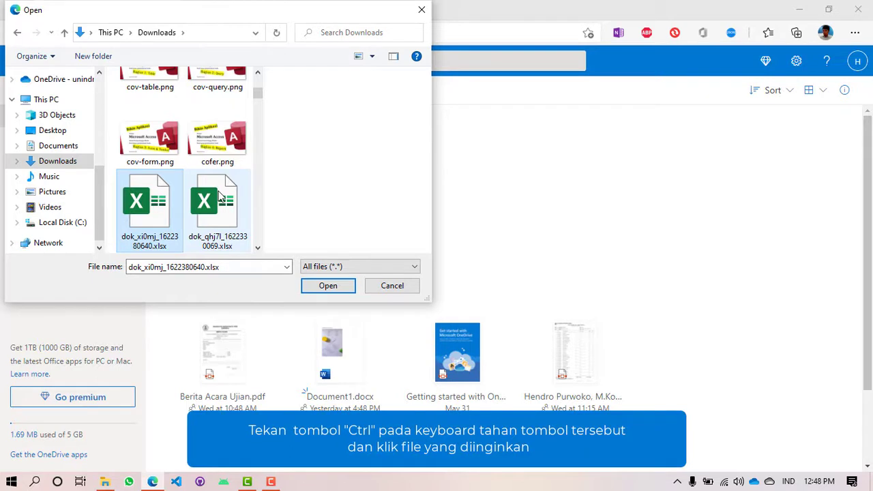
left_click(242, 171, "ctrl")
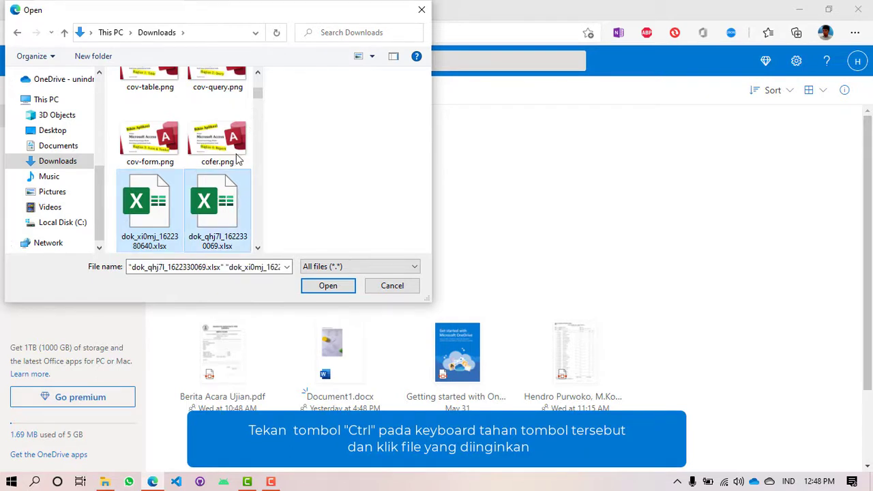
left_click(331, 286)
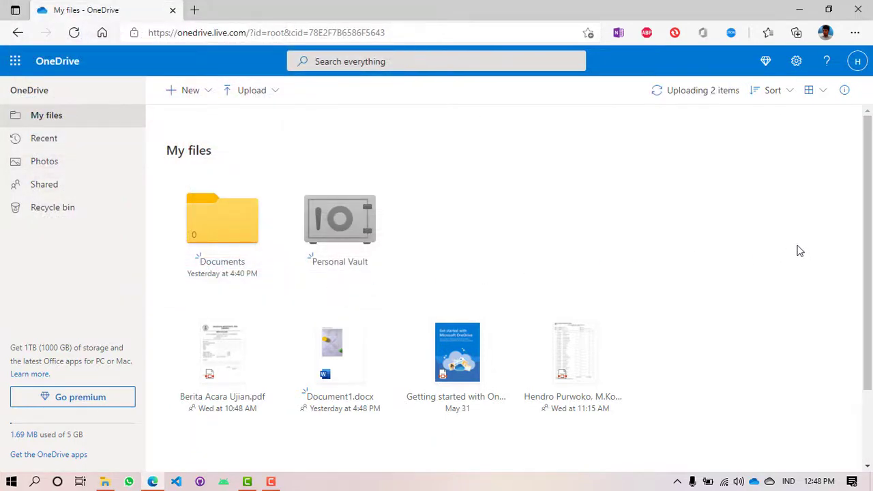
left_click(706, 94)
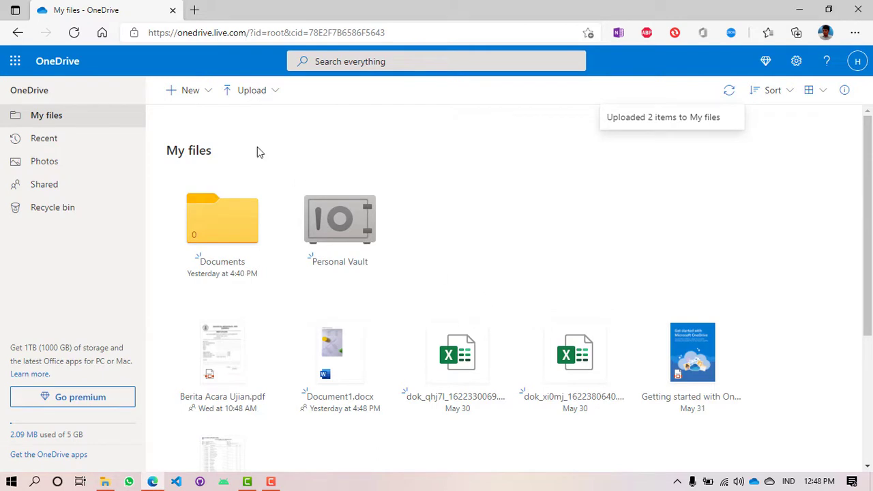
left_click(243, 99)
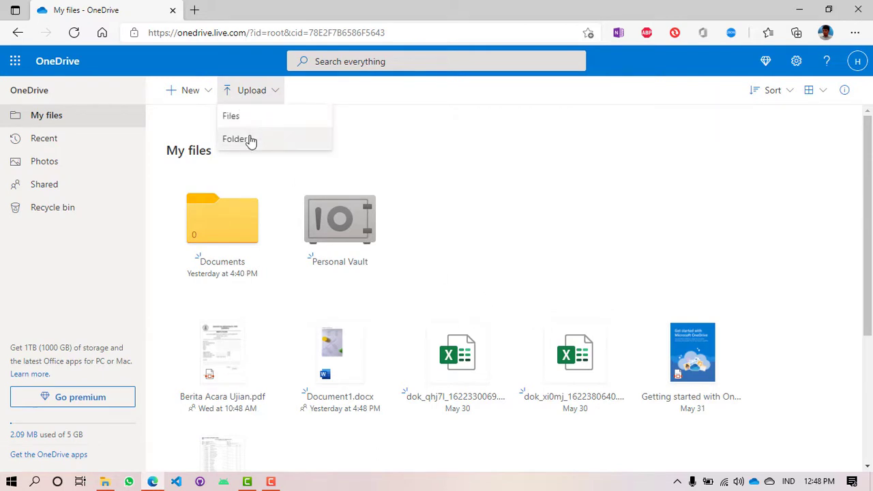
Step: Upload the Documents\repo-aku folder, confirming all 63 files, then review and close the progress panel
left_click(250, 140)
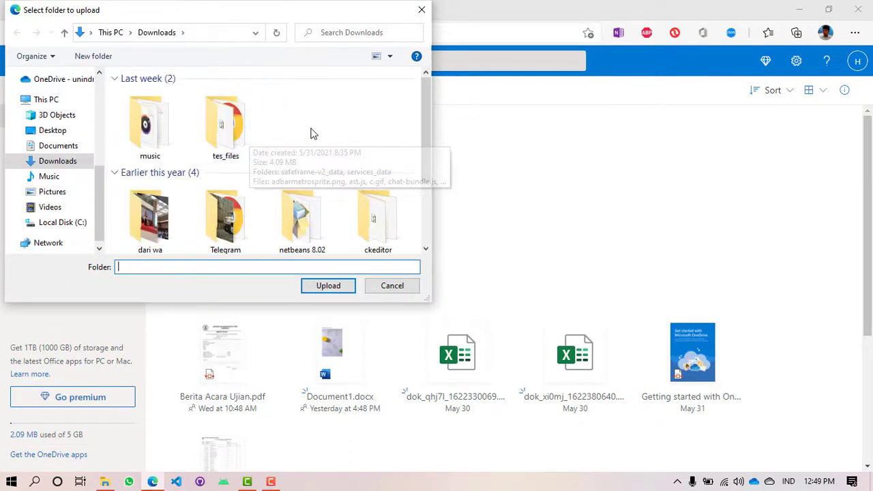
scroll(310, 134, "down", 3)
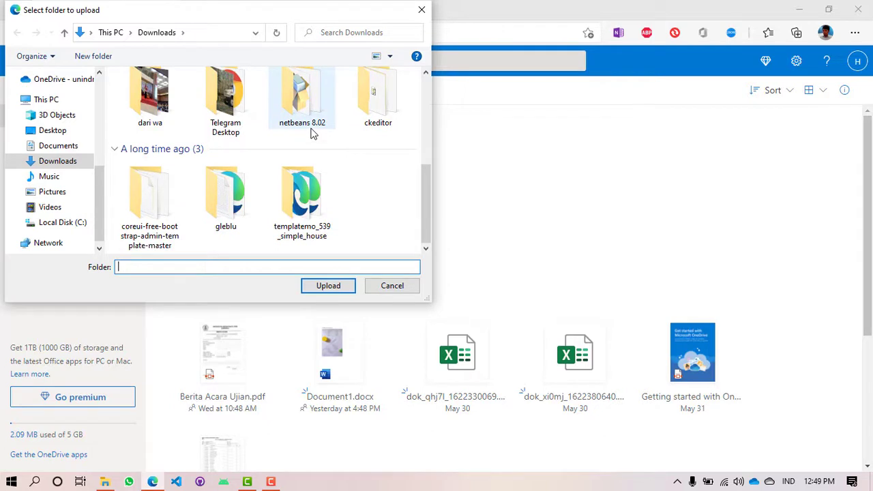
scroll(197, 146, "up", 3)
left_click(51, 131)
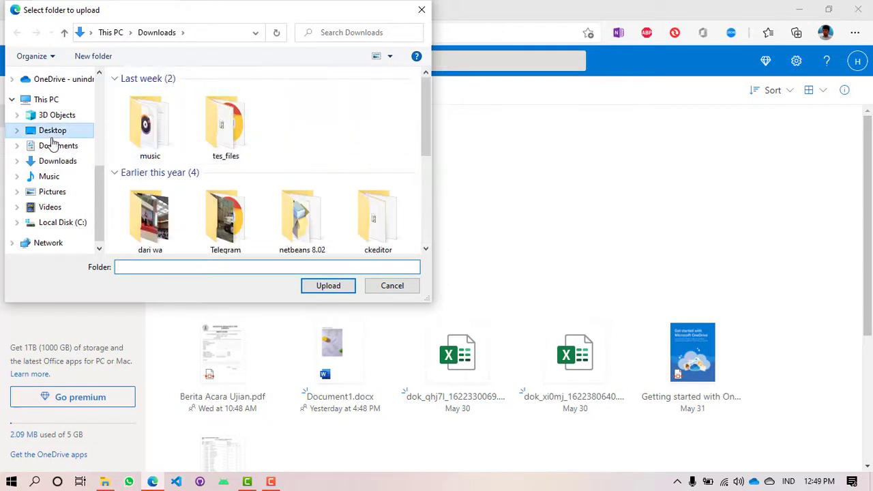
left_click(58, 146)
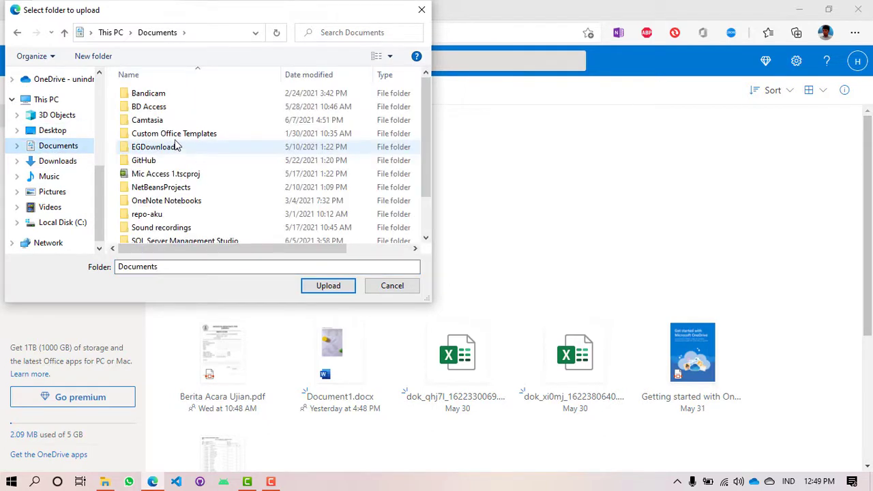
left_click(144, 216)
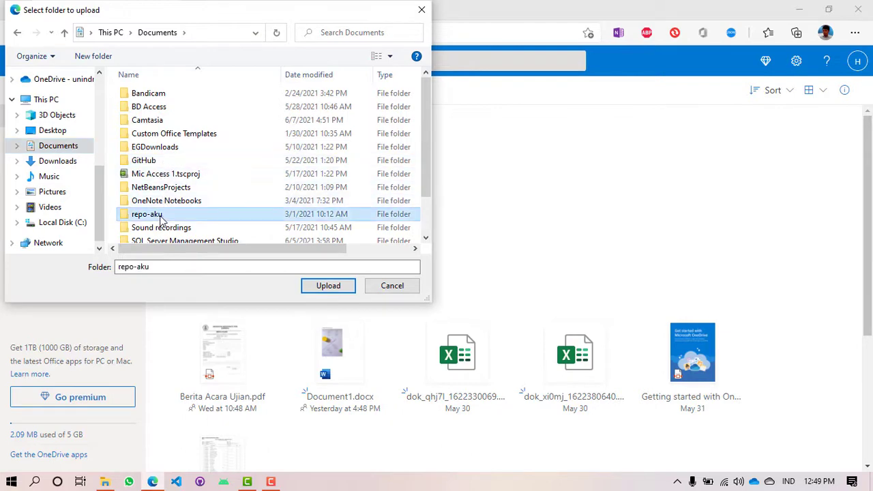
left_click(324, 285)
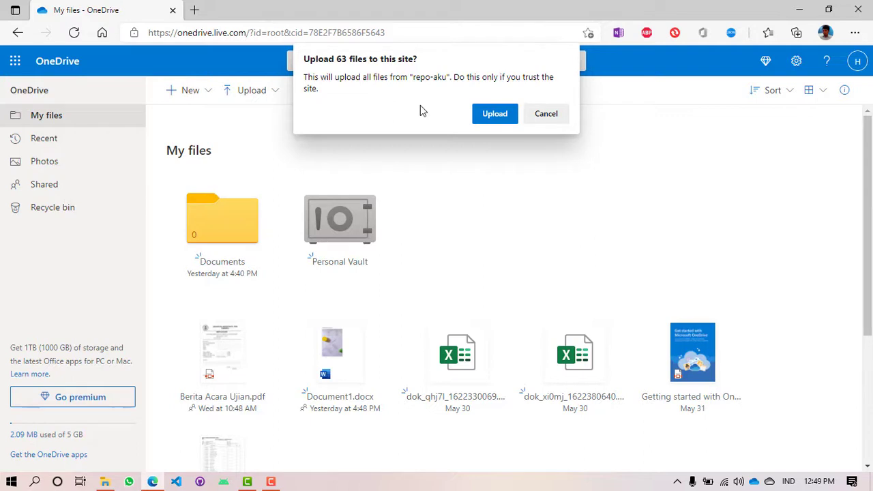
left_click(505, 114)
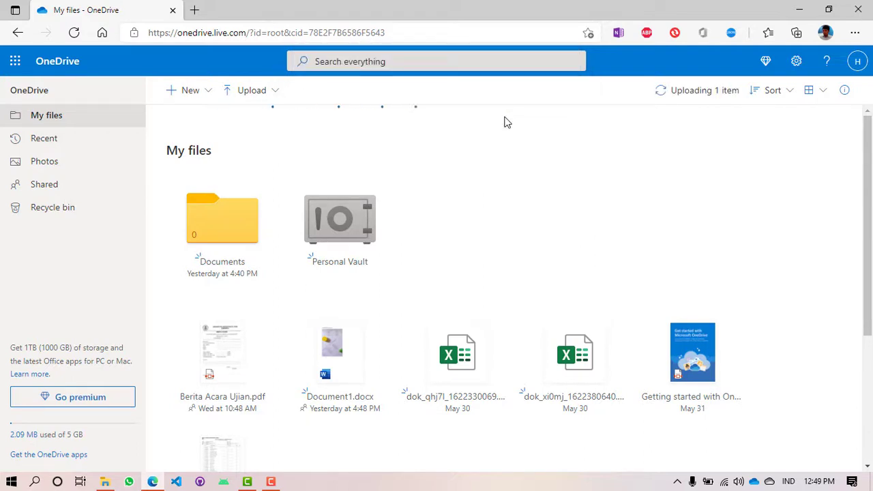
left_click(701, 93)
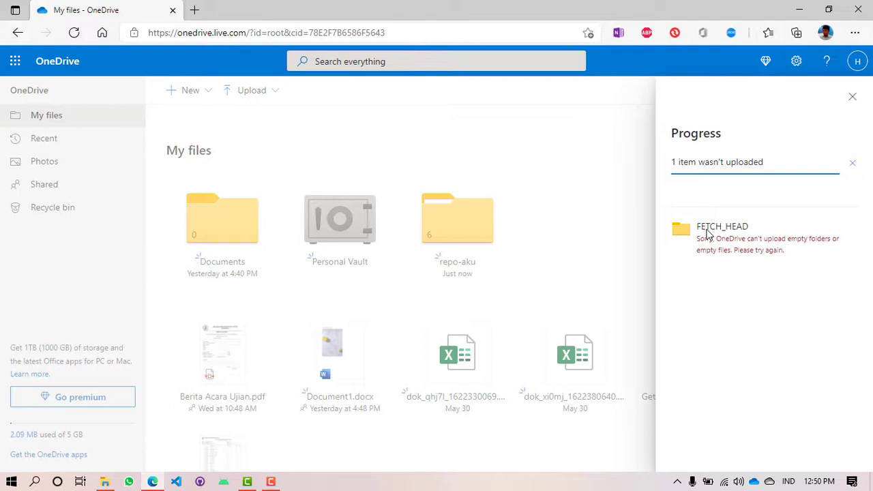
left_click(853, 97)
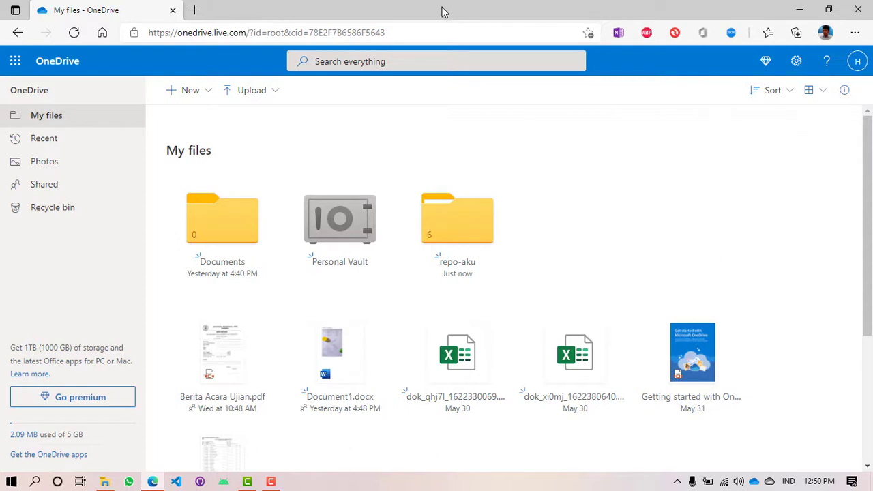
Step: Place File Explorer beside the resized OneDrive window and open the Downloads folder
left_click_drag(441, 11, 613, 36)
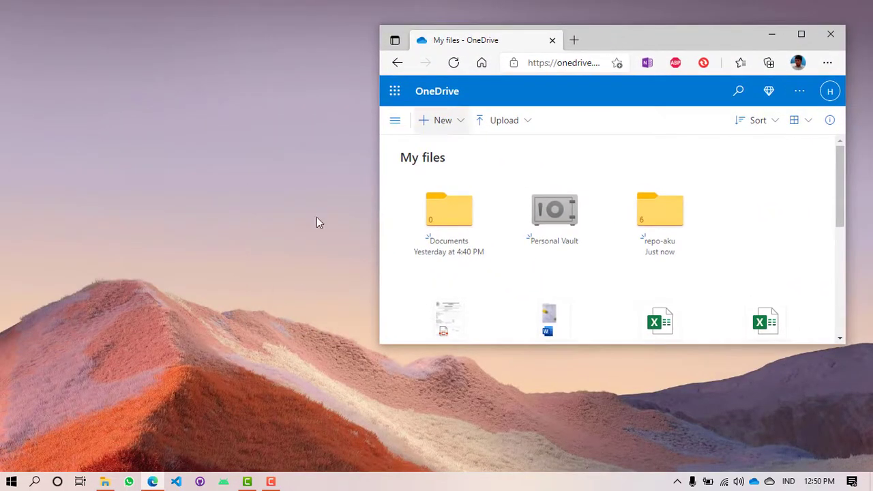
left_click(105, 482)
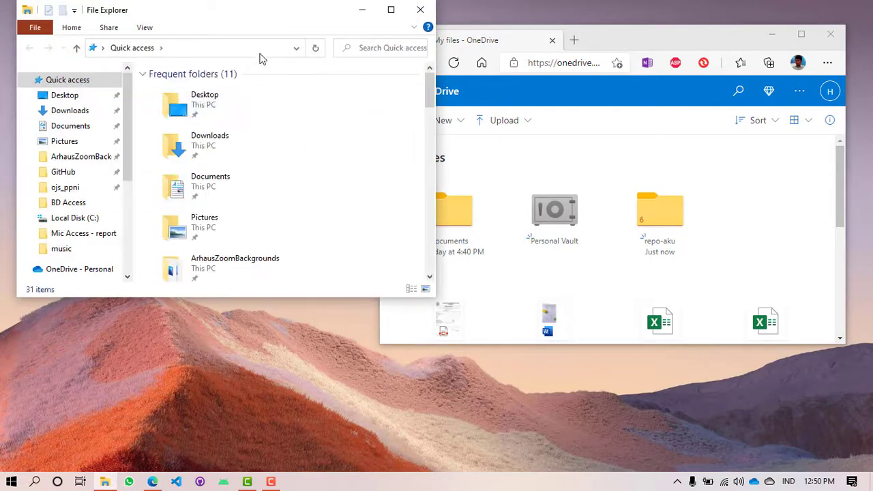
left_click_drag(259, 20, 251, 81)
left_click(51, 171)
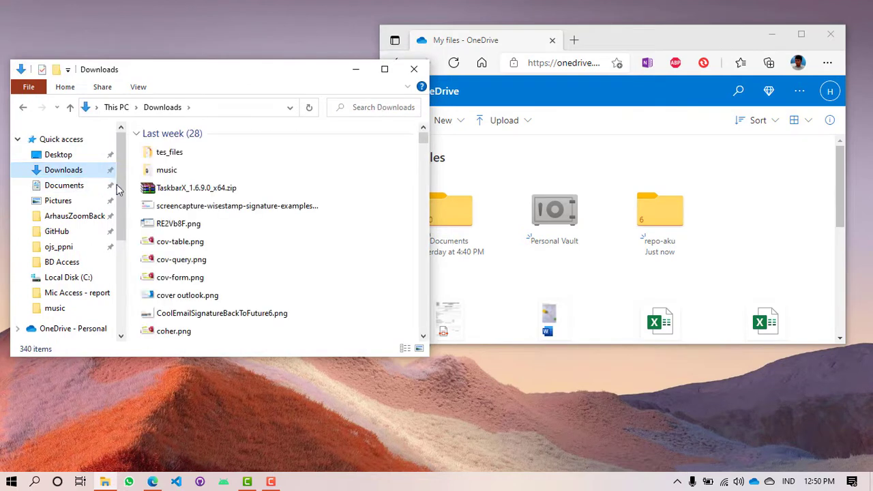
Step: Select cov-table, cov-query, cov-form and cover outlook PNGs and drop them onto OneDrive's file list
left_click(217, 297)
left_click(206, 243, "shift")
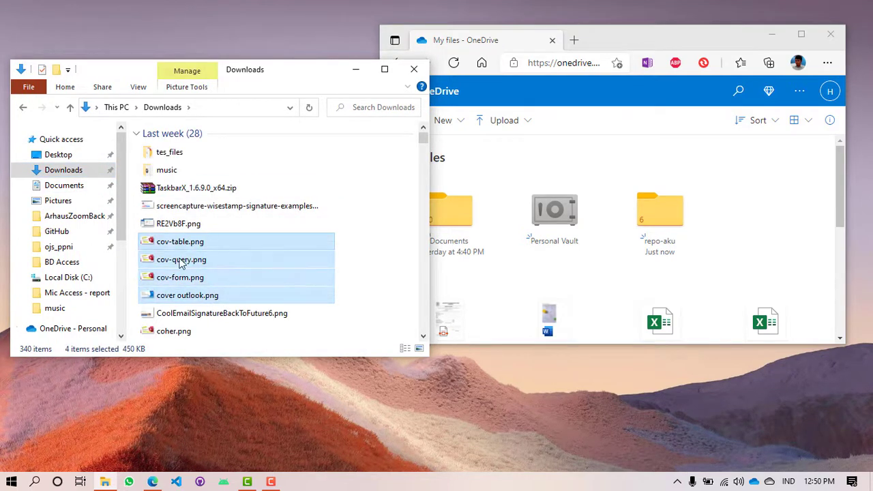
left_click(363, 282)
left_click(281, 242)
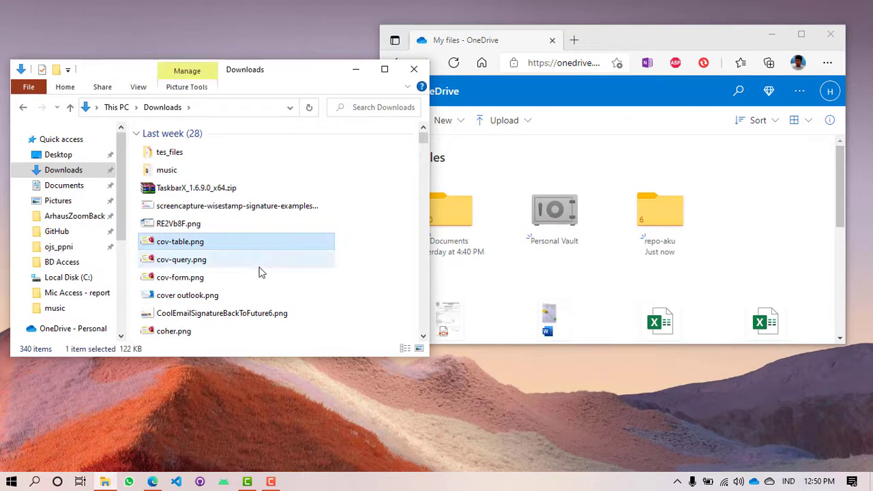
left_click(254, 262, "ctrl")
left_click(249, 285, "ctrl")
left_click(243, 298, "ctrl")
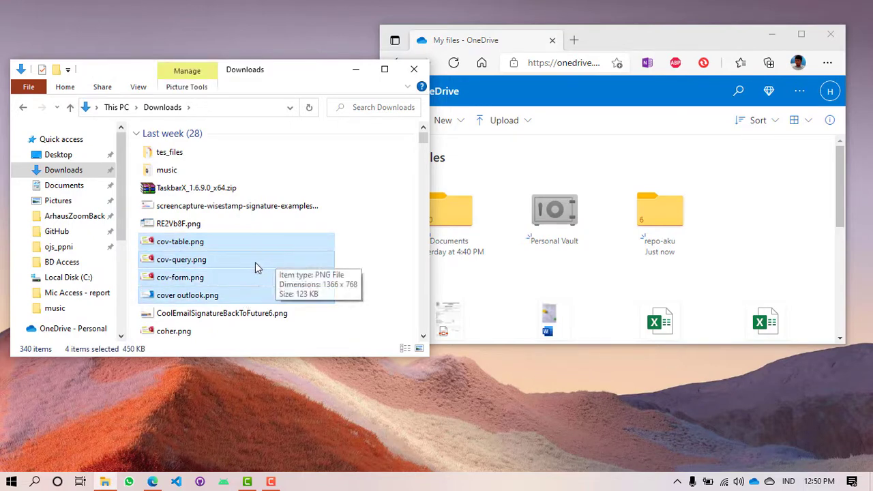
left_click_drag(255, 266, 718, 210)
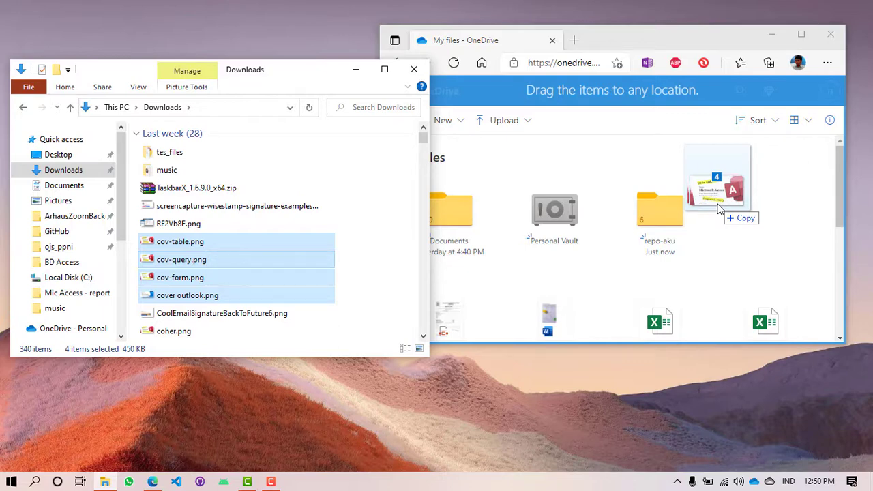
left_click_drag(718, 208, 721, 210)
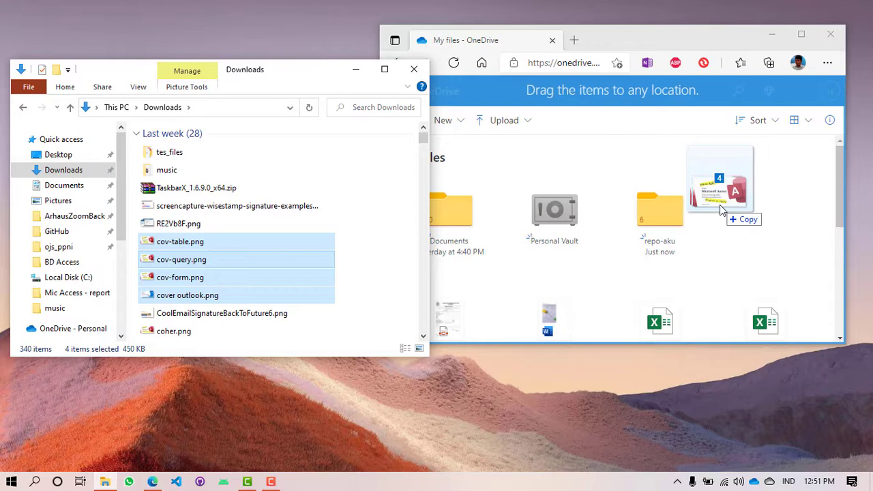
left_click_drag(720, 206, 720, 206)
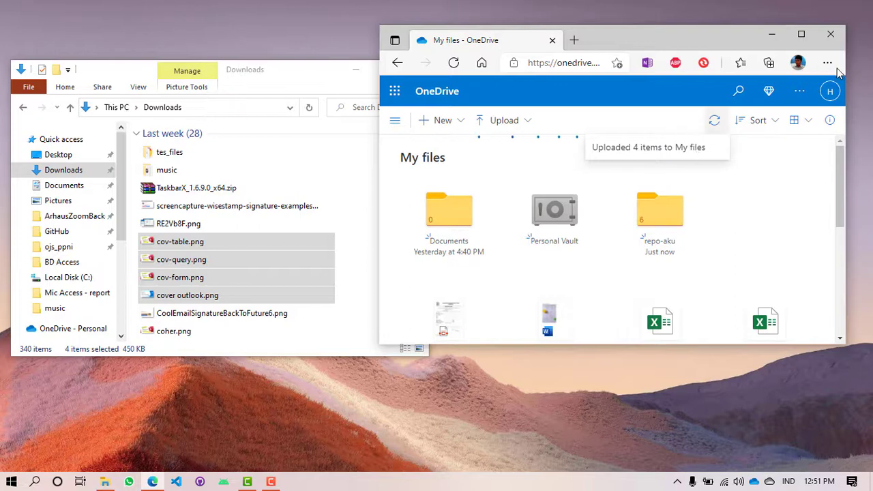
scroll(771, 205, "down", 3)
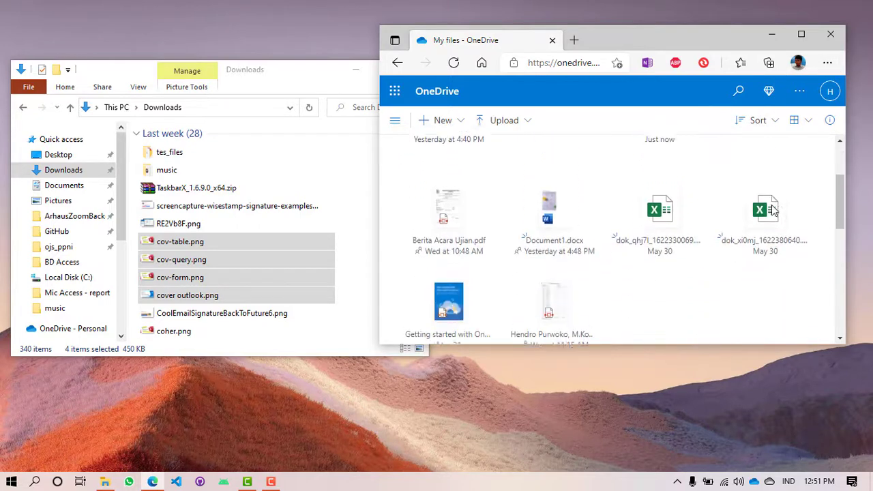
scroll(775, 216, "down", 2)
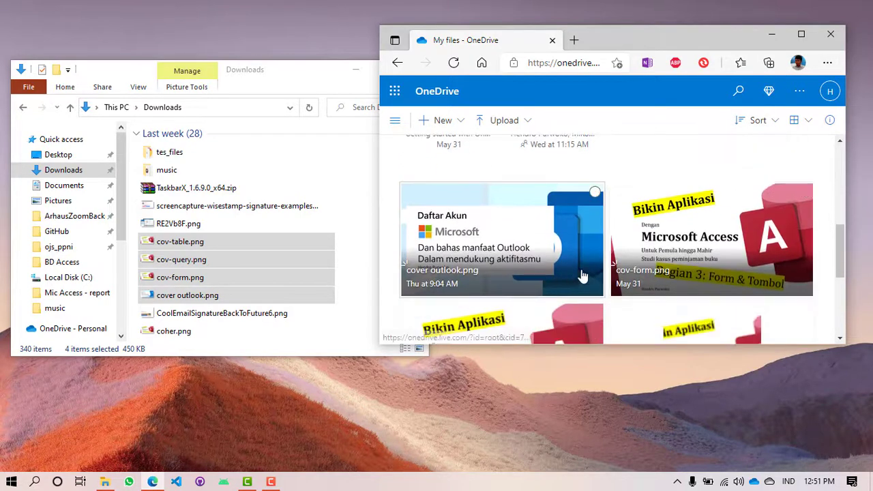
scroll(718, 268, "down", 2)
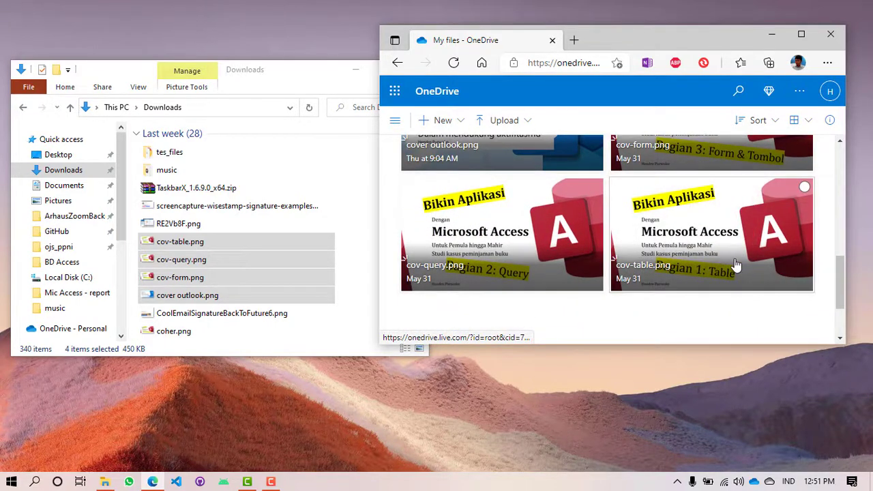
left_click(801, 34)
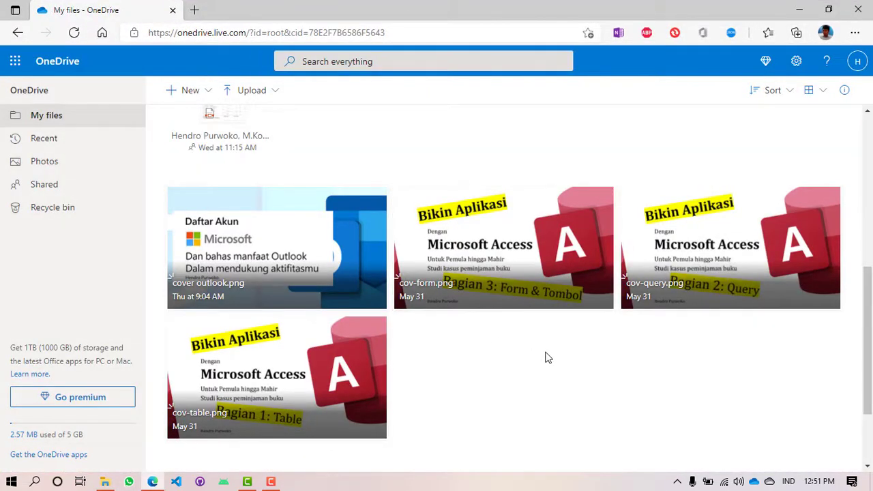
scroll(546, 358, "up", 5)
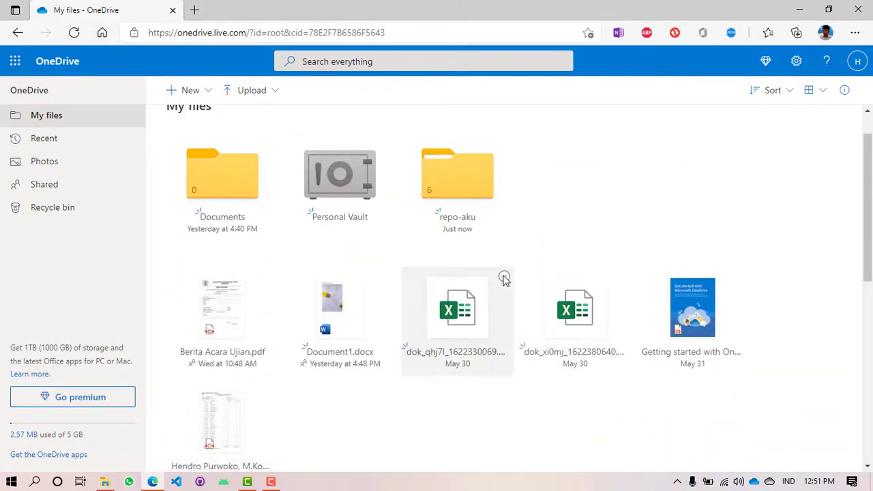
Step: Select both dok workbooks, the two PDFs and the four cover images, then delete all eight
left_click(504, 276)
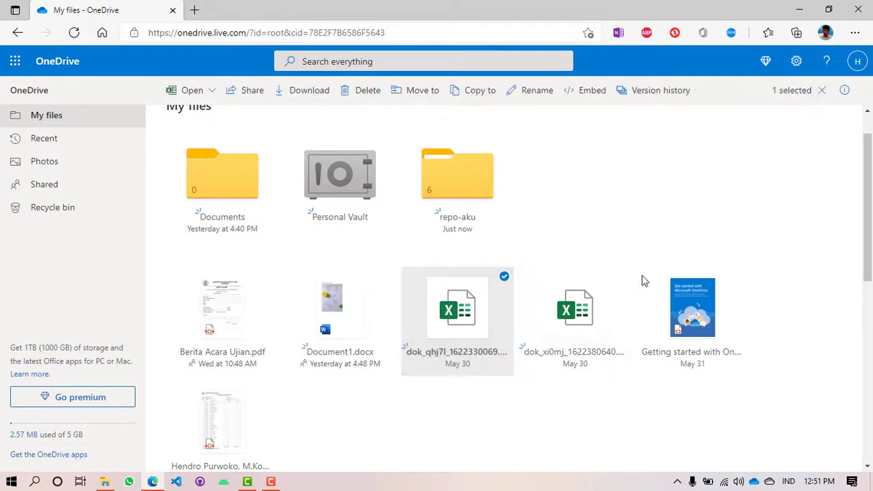
left_click(621, 277)
scroll(418, 405, "down", 2)
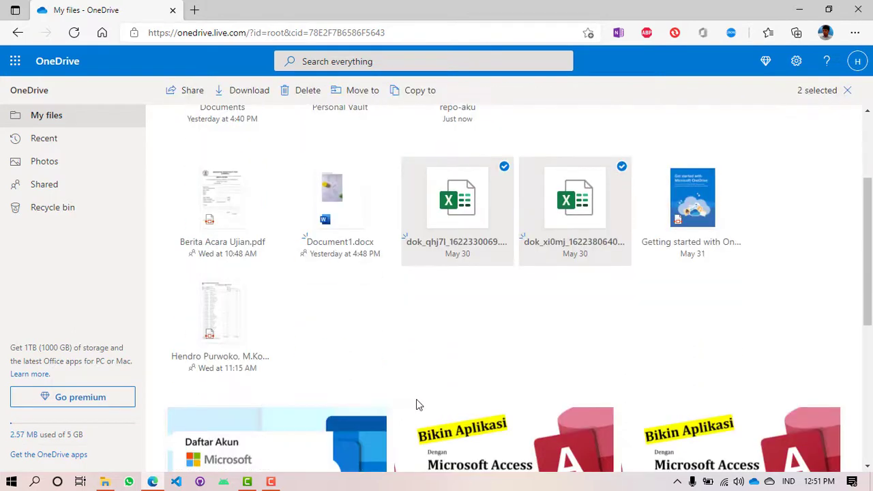
left_click(268, 280)
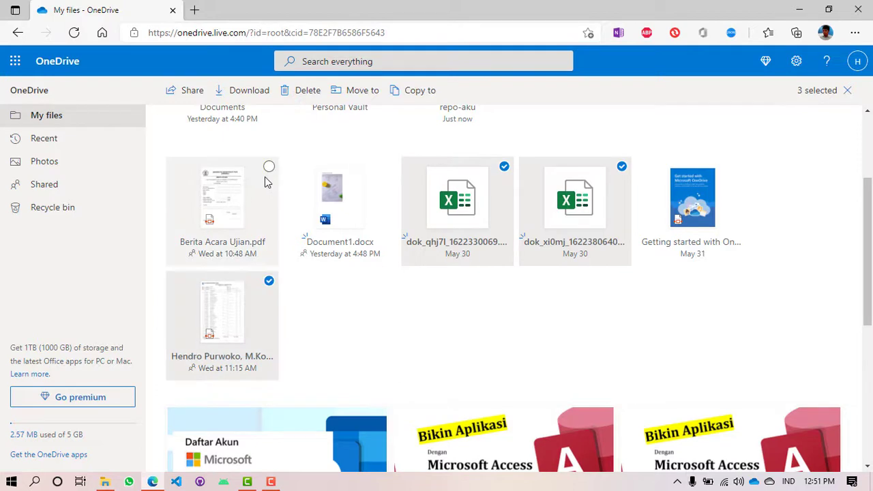
left_click(269, 167)
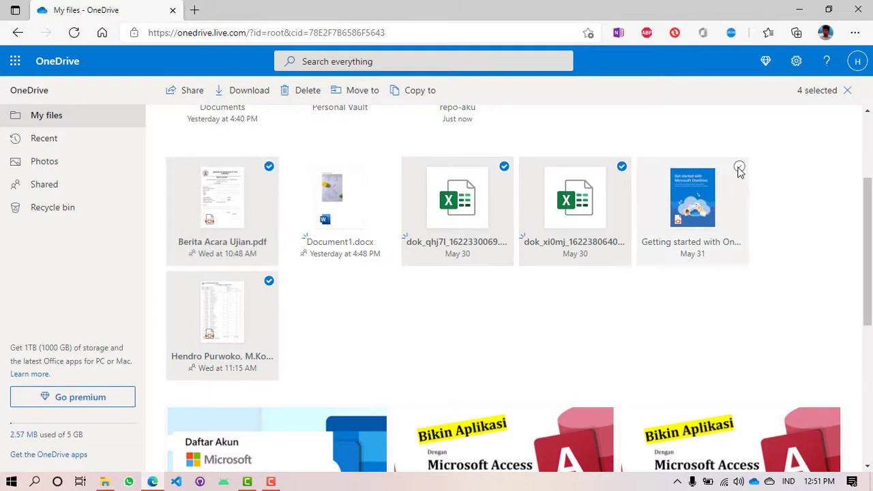
scroll(477, 307, "down", 2)
left_click(378, 305)
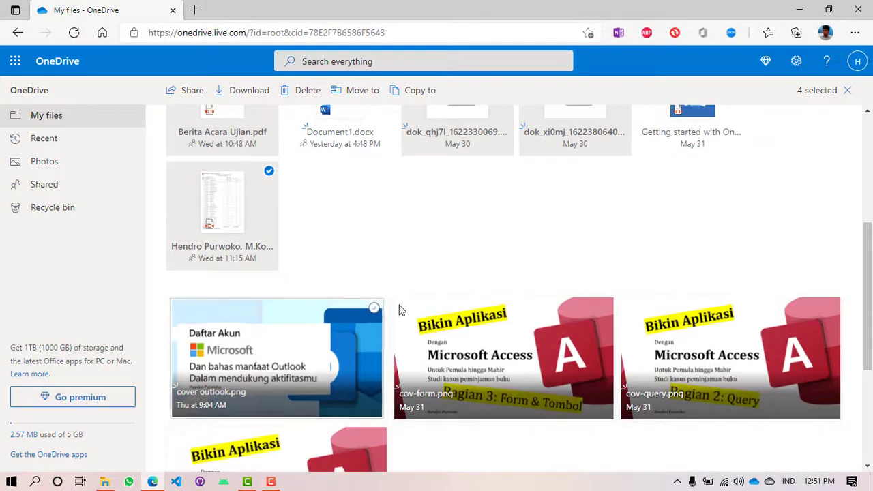
left_click(606, 306)
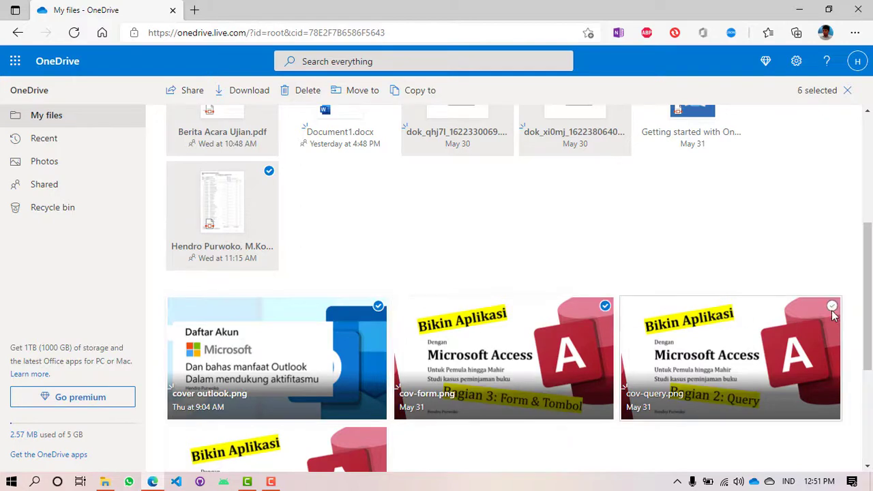
scroll(407, 378, "down", 3)
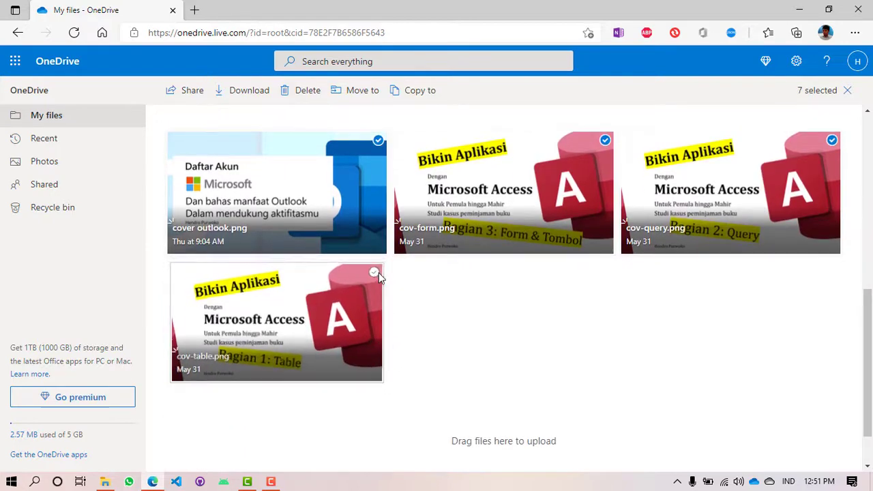
left_click(378, 270)
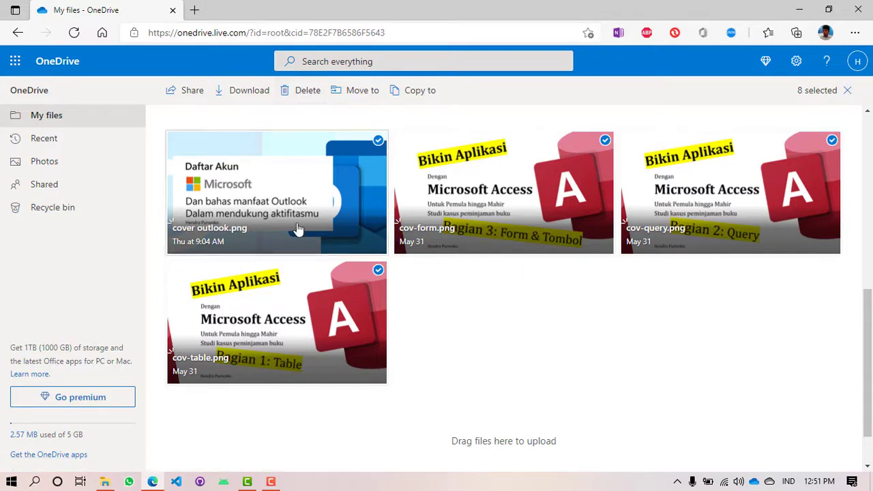
right_click(295, 301)
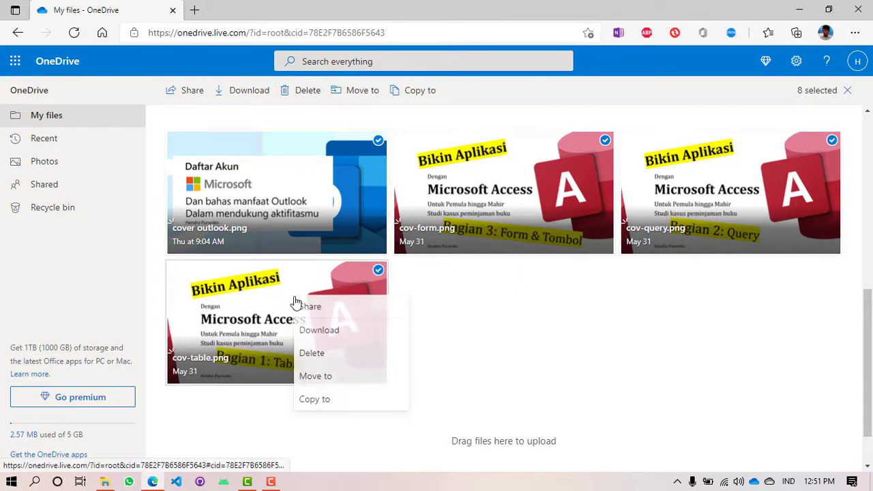
left_click(313, 356)
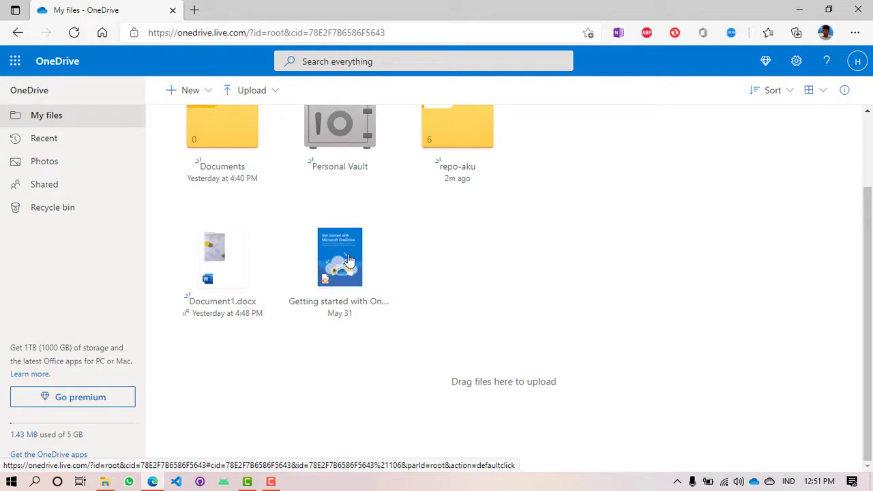
Step: Restore dok_xi0mj_1622380640.xlsx and dok_qhj7l_1622330069.xlsx from the recycle bin
left_click(54, 215)
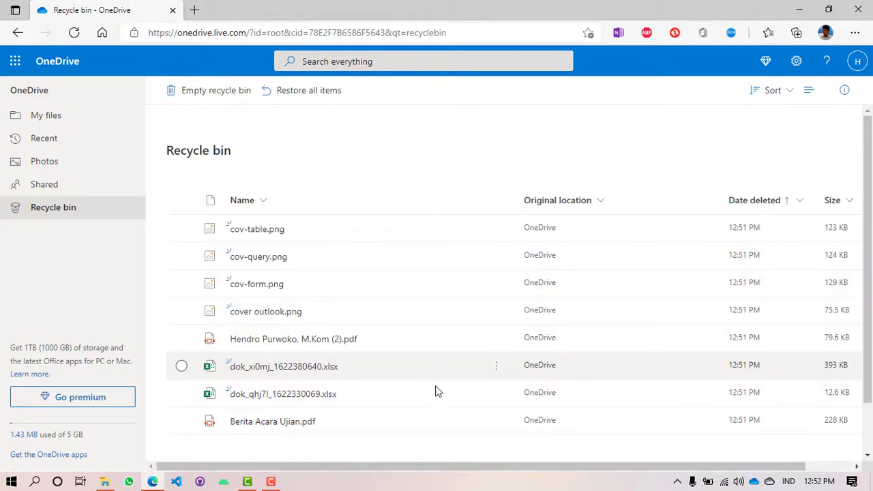
scroll(437, 391, "down", 1)
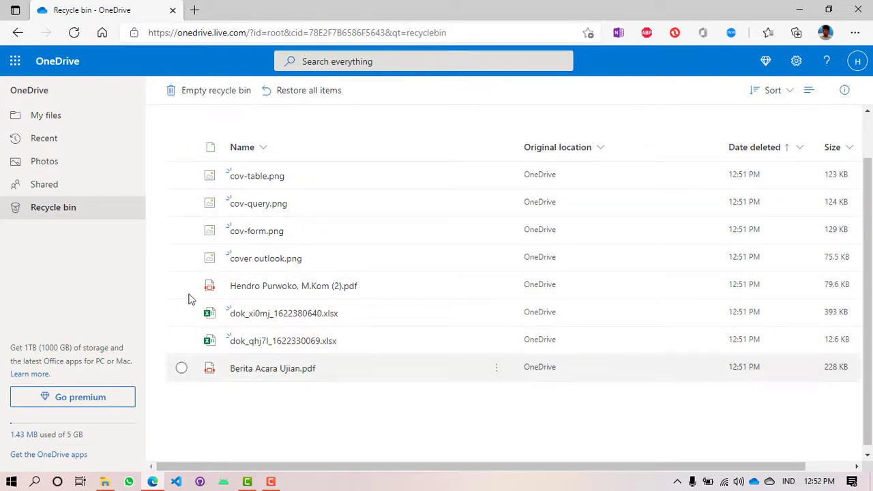
left_click(182, 315)
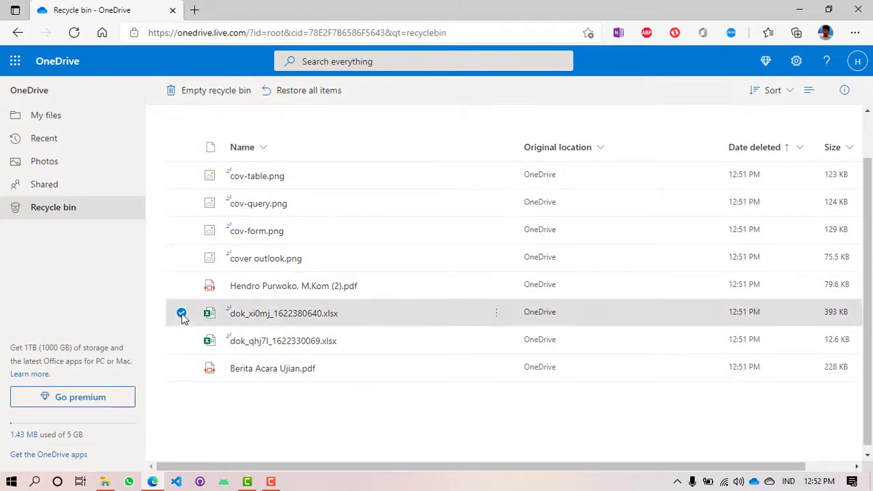
left_click(182, 343)
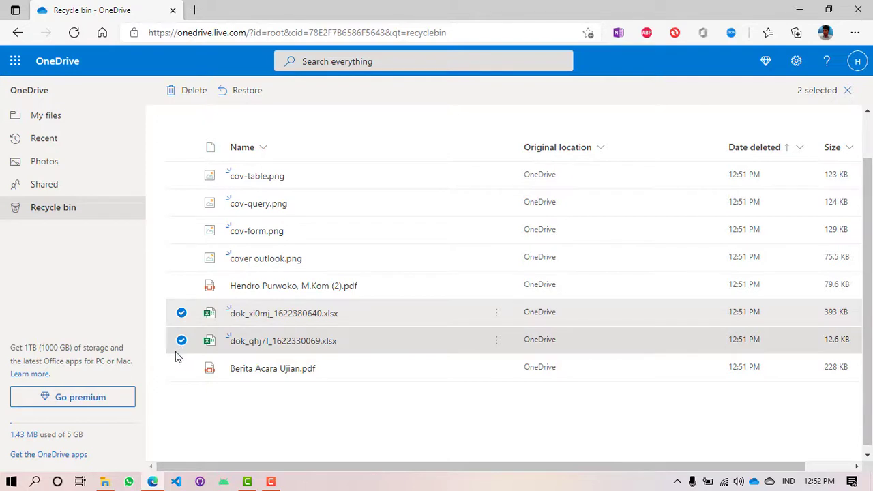
left_click(247, 93)
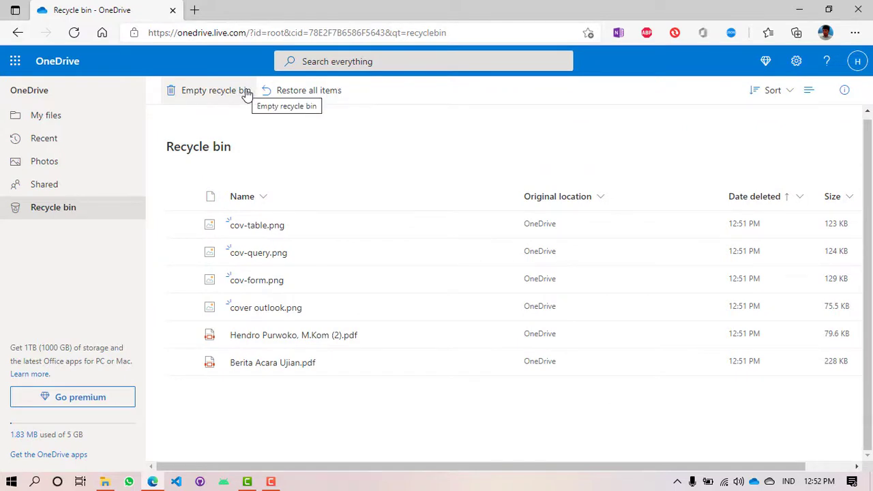
left_click(38, 117)
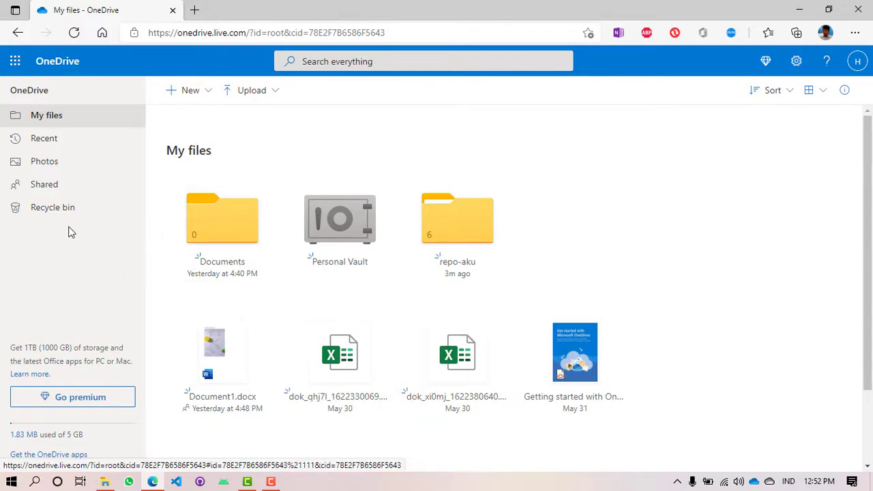
left_click(49, 212)
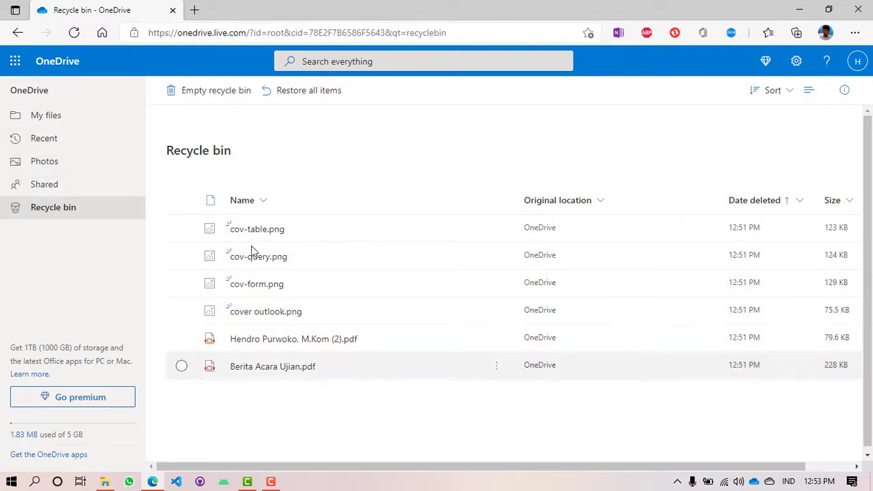
Step: Empty the recycle bin, confirming with Yes, and return to My files
left_click(191, 96)
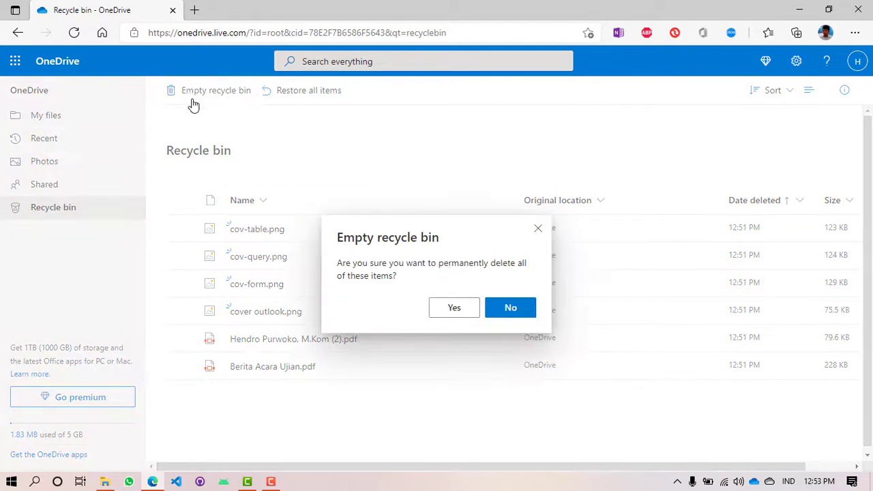
left_click(449, 318)
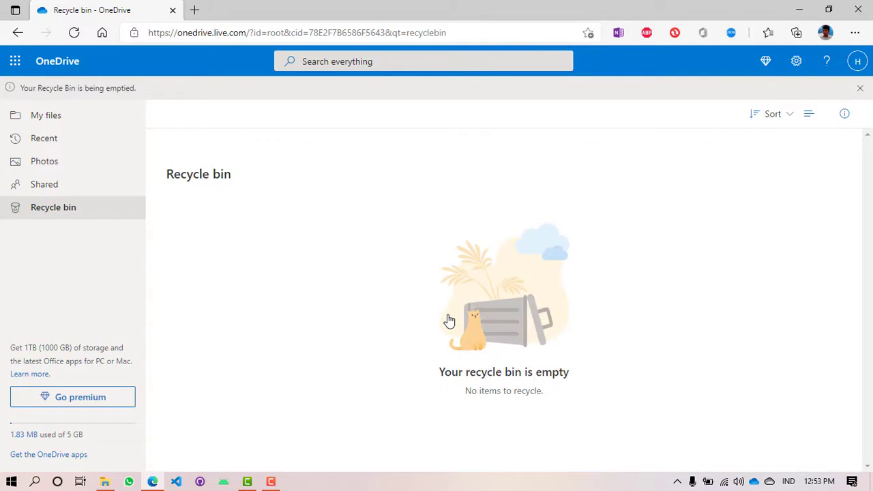
left_click(69, 120)
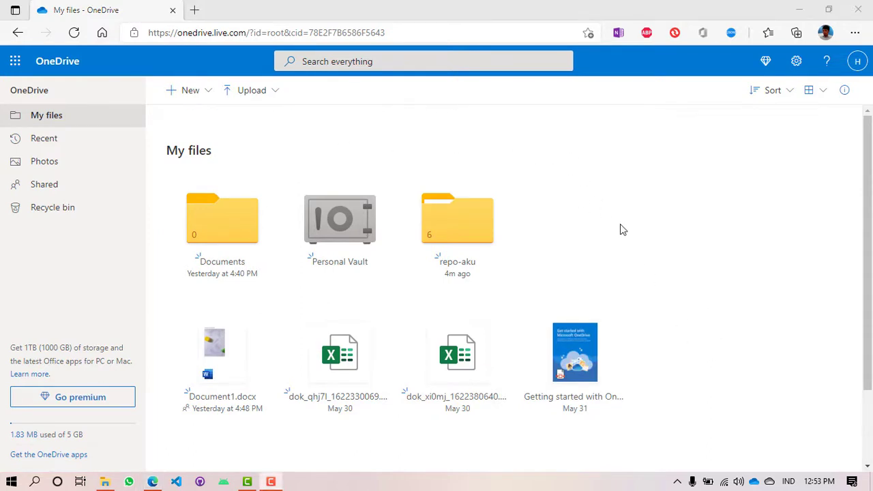
Step: Create a new folder named 'uji coba' from the right-click New menu in My files
right_click(575, 236)
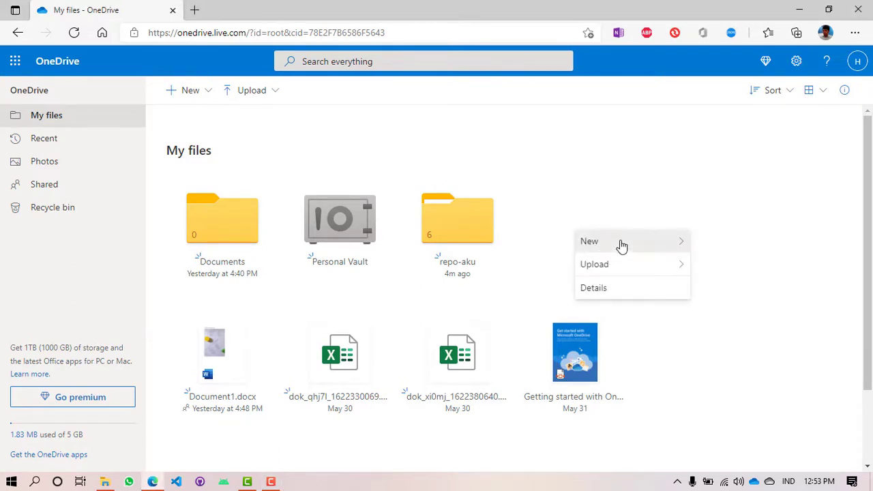
mouse_move(622, 245)
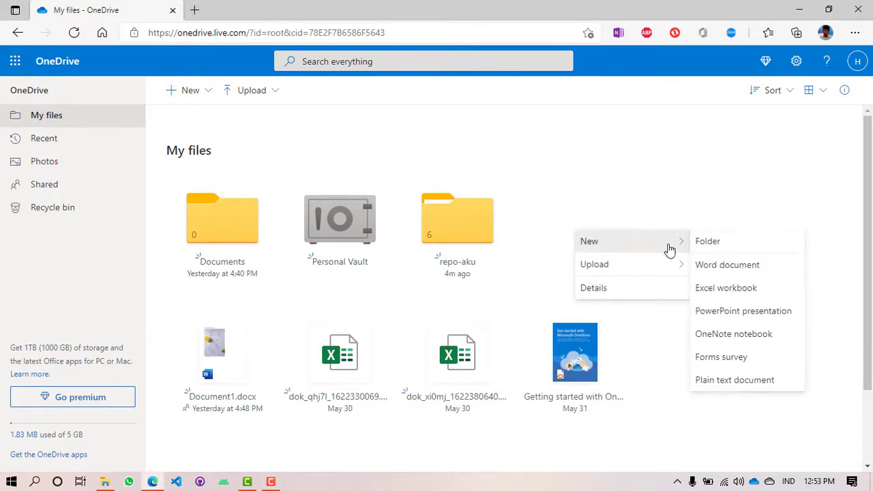
left_click(715, 249)
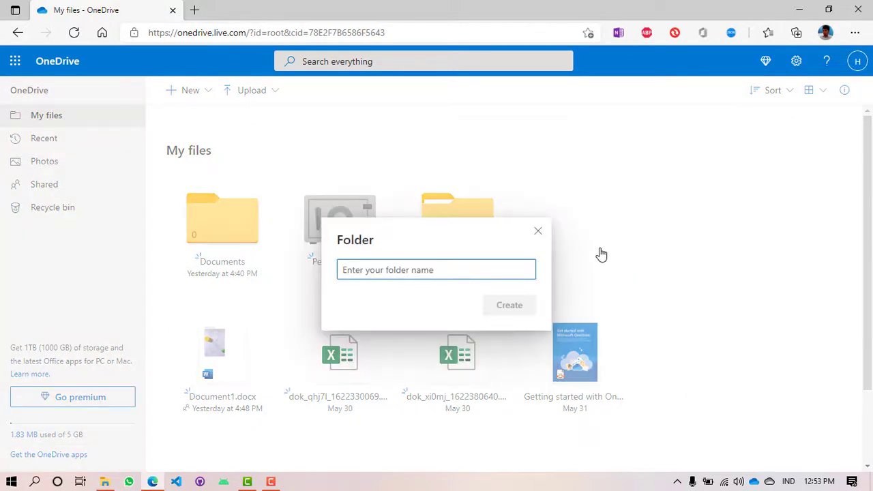
type("uj")
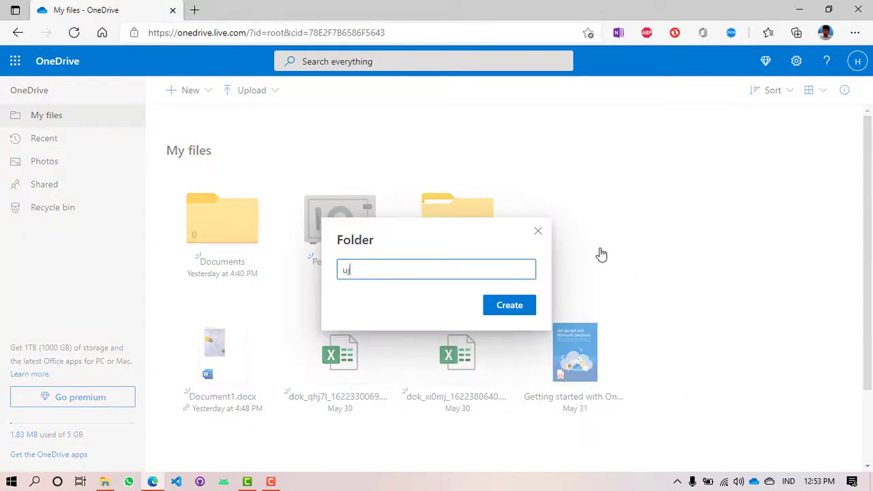
key("BackSpace")
key("BackSpace")
type("uji coba")
left_click(510, 312)
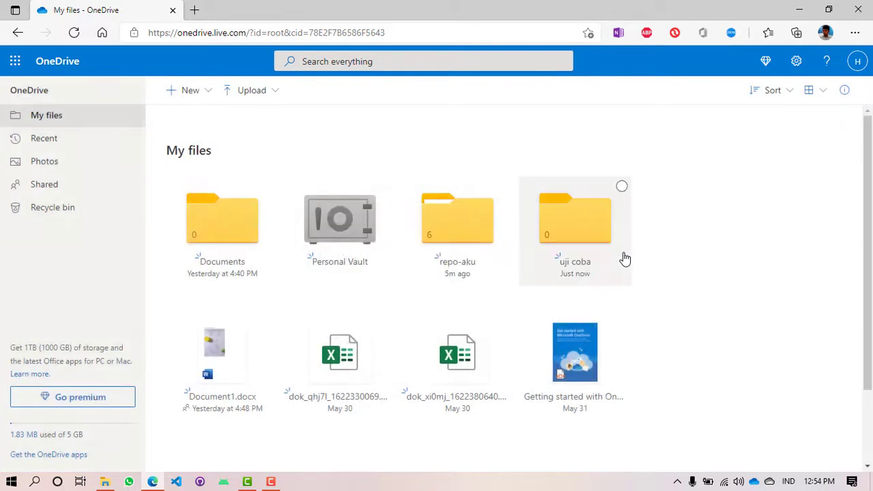
left_click(503, 321)
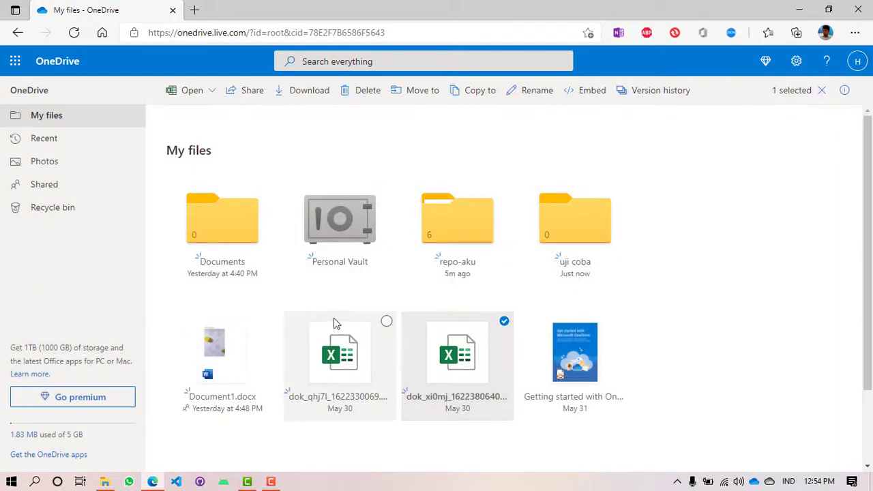
left_click(386, 321)
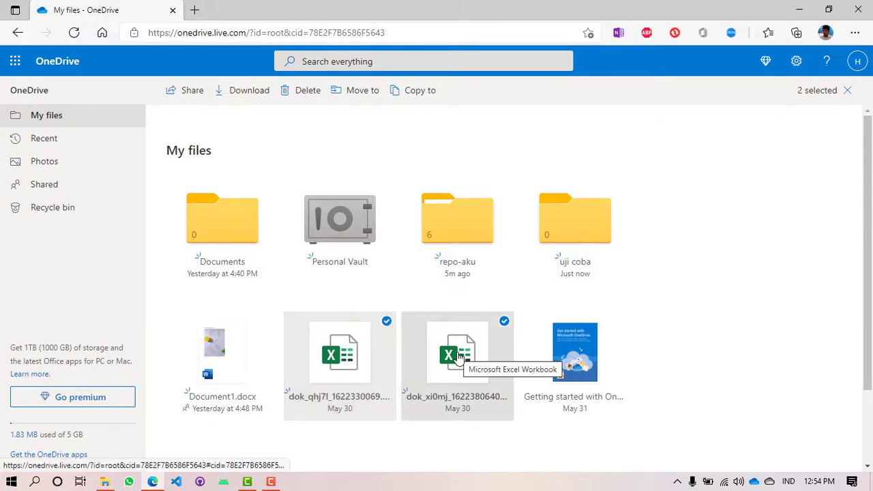
left_click_drag(463, 351, 503, 325)
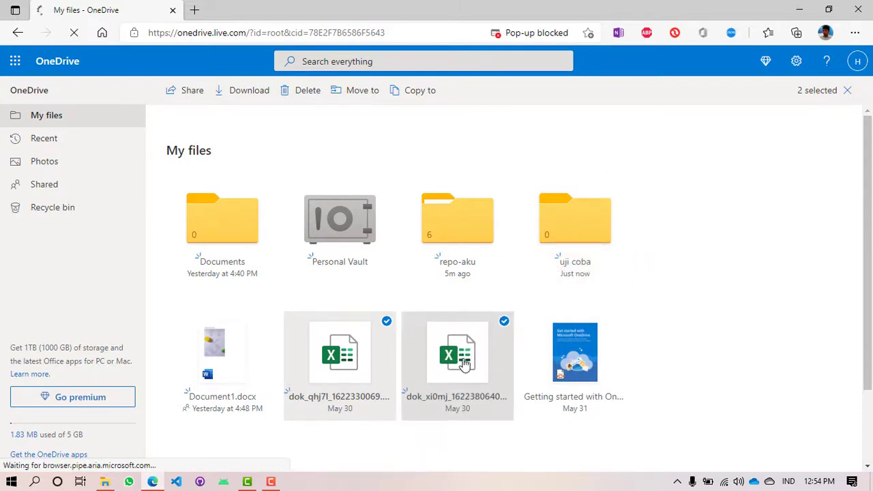
left_click(503, 324)
left_click(386, 321)
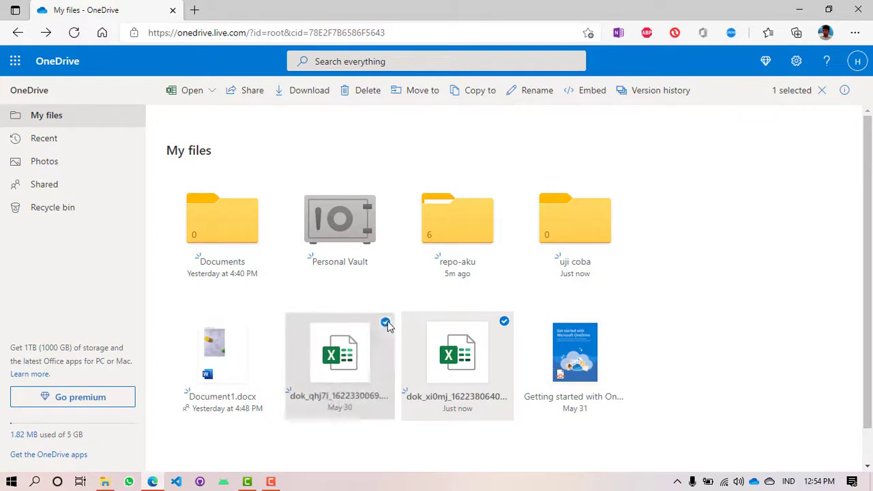
left_click_drag(454, 368, 565, 235)
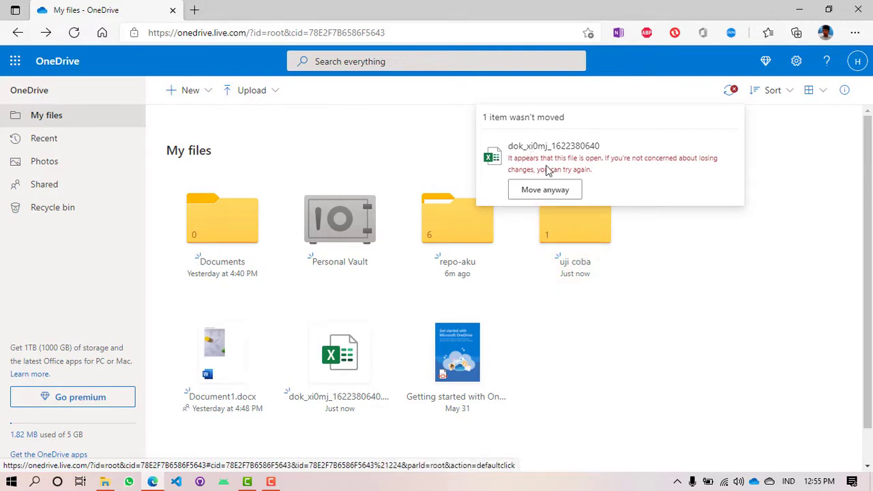
left_click(545, 189)
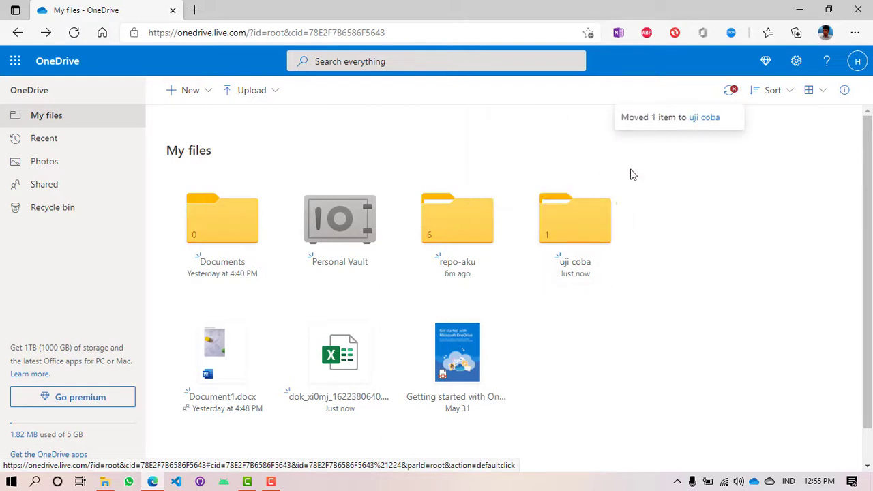
left_click(584, 228)
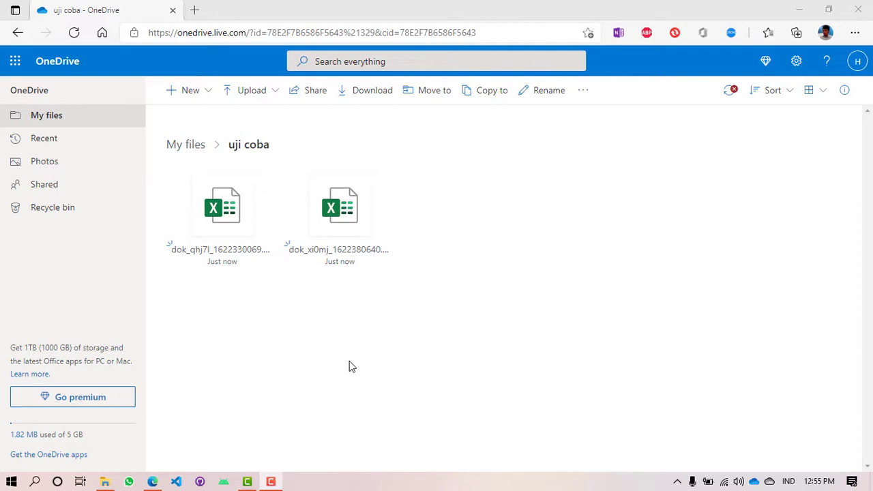
left_click(59, 117)
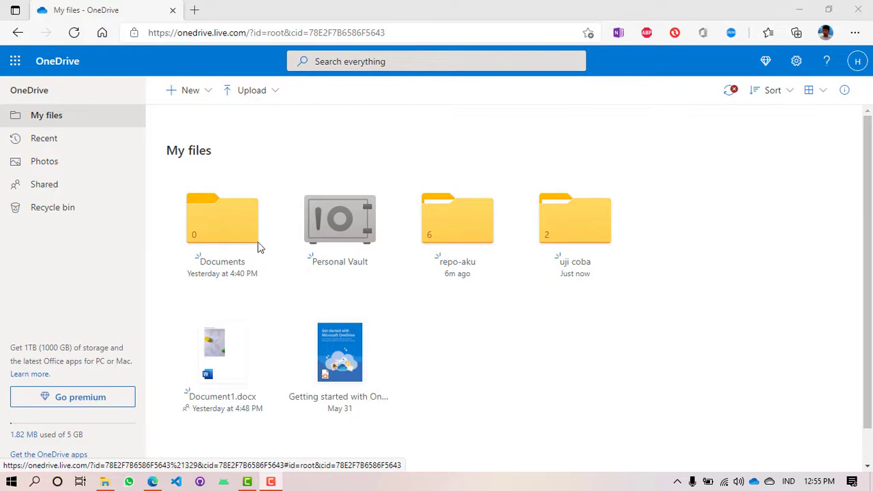
Step: Rename the uji coba folder to 'uji coba baru' and deselect it
right_click(560, 229)
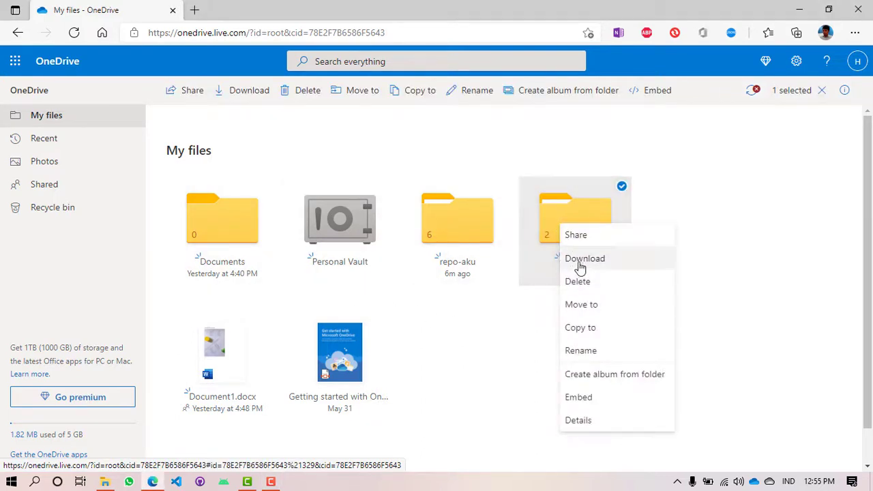
left_click(594, 357)
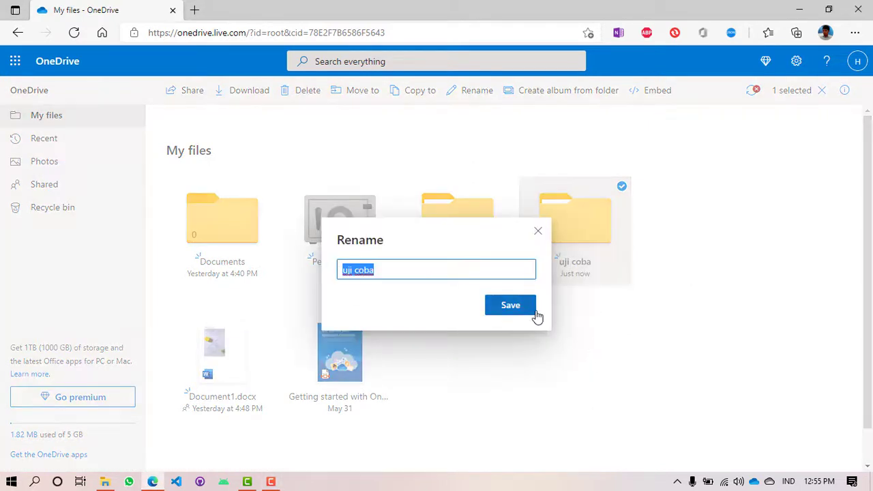
key("End")
type("baru")
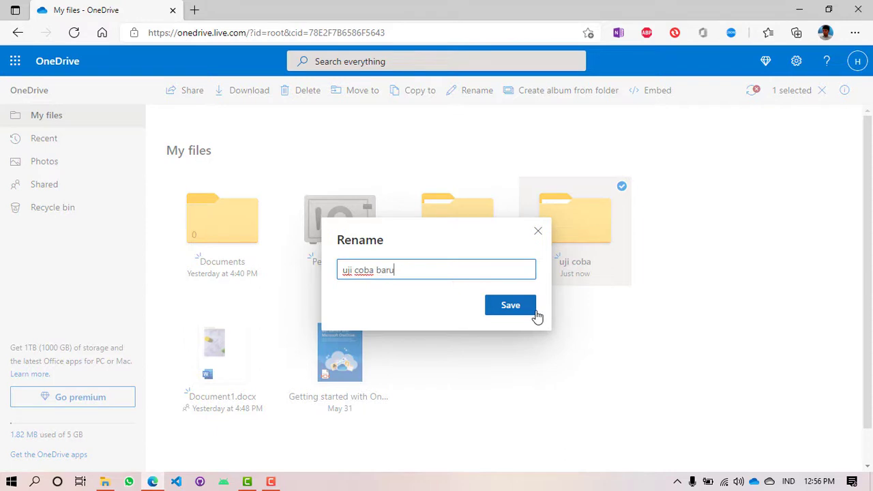
left_click(536, 316)
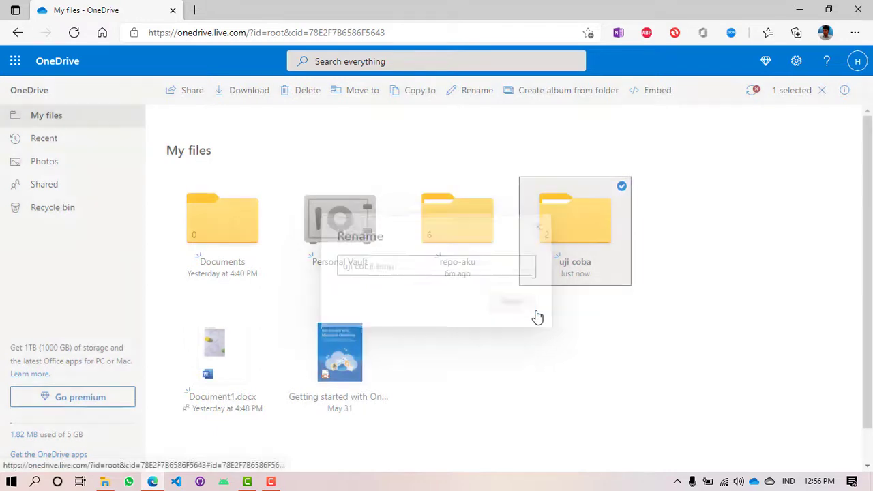
left_click(746, 291)
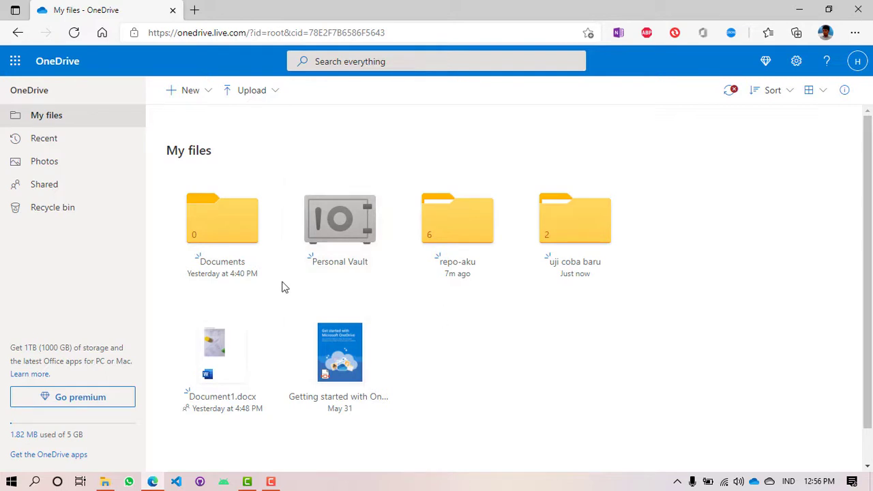
left_click(332, 224)
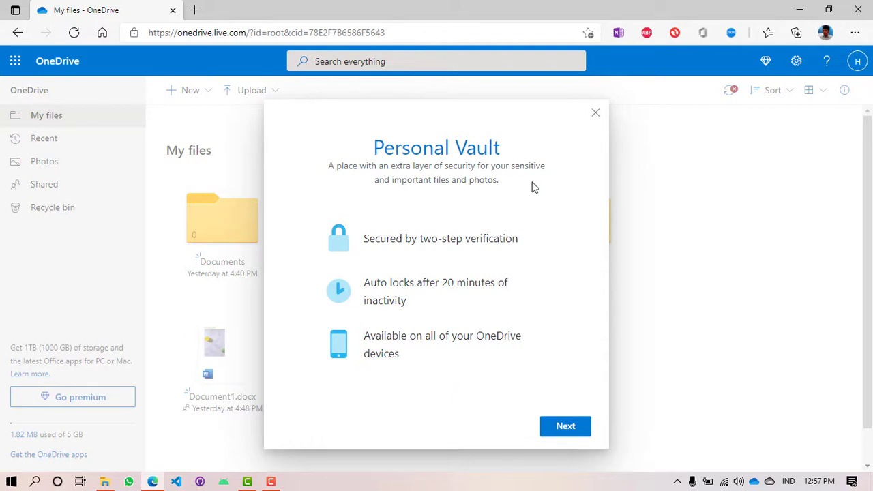
left_click(596, 114)
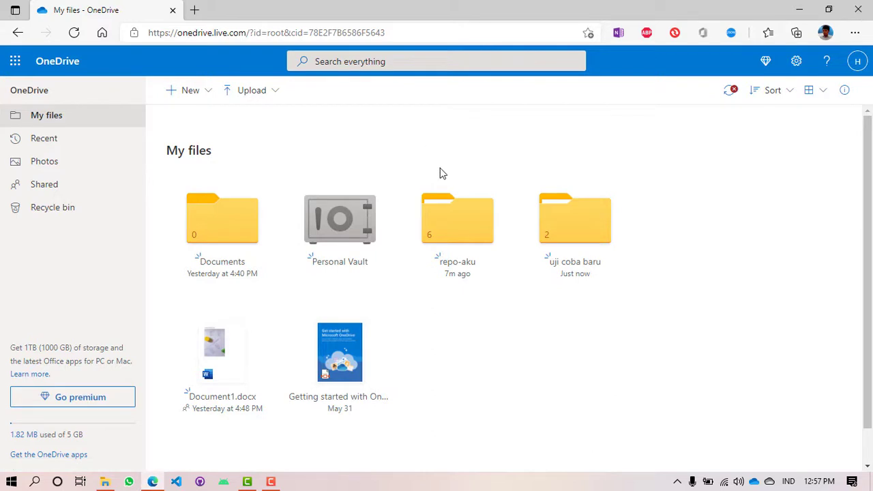
key("F10")
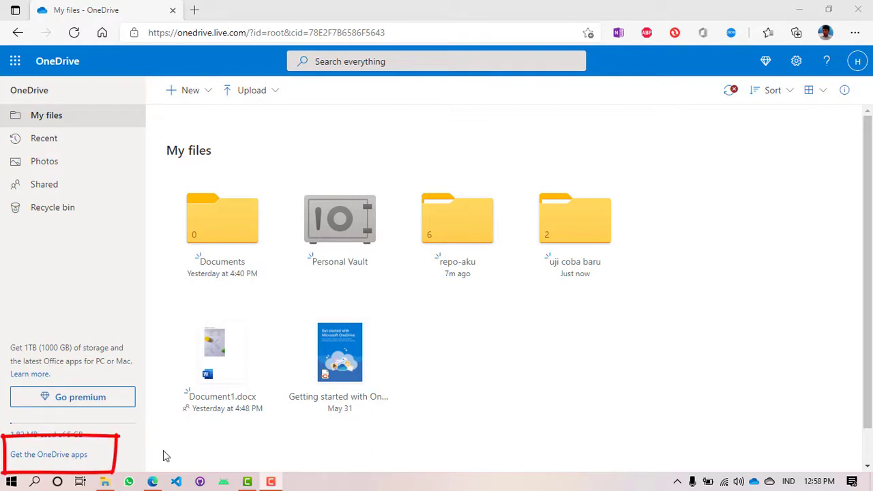
Step: Download OneDriveSetup.exe from the Download OneDrive page and launch the installer
left_click(39, 463)
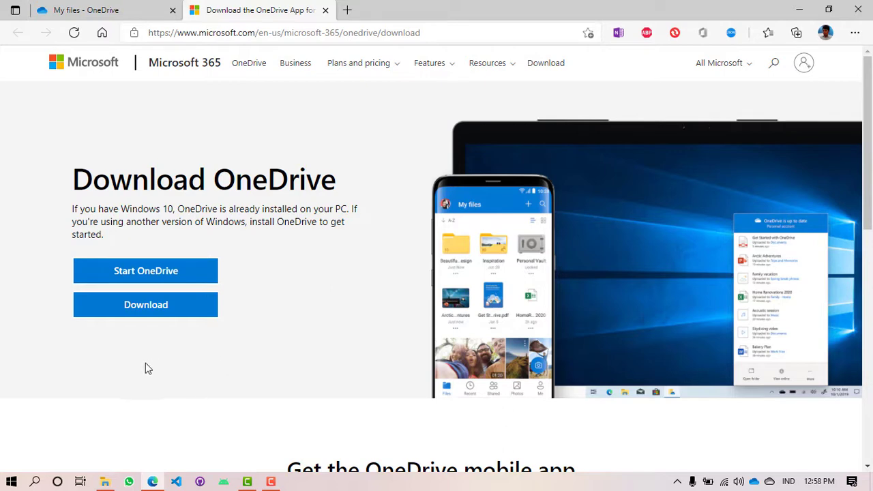
left_click(147, 311)
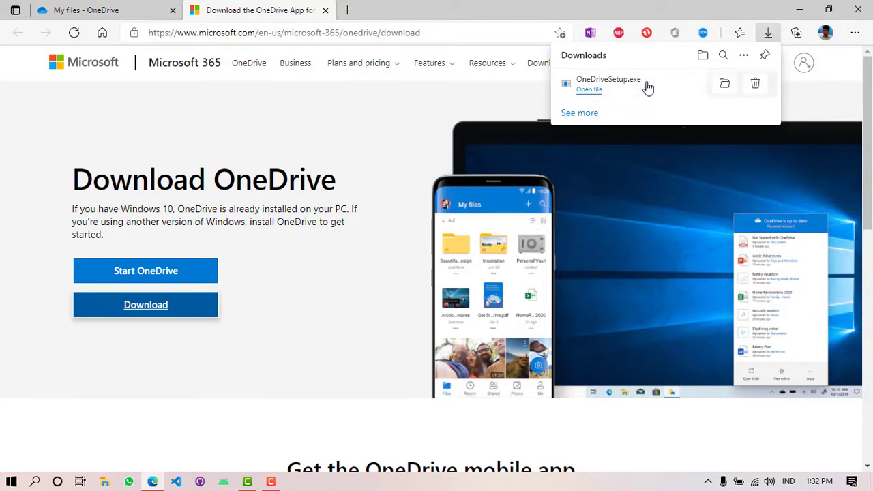
left_click(589, 90)
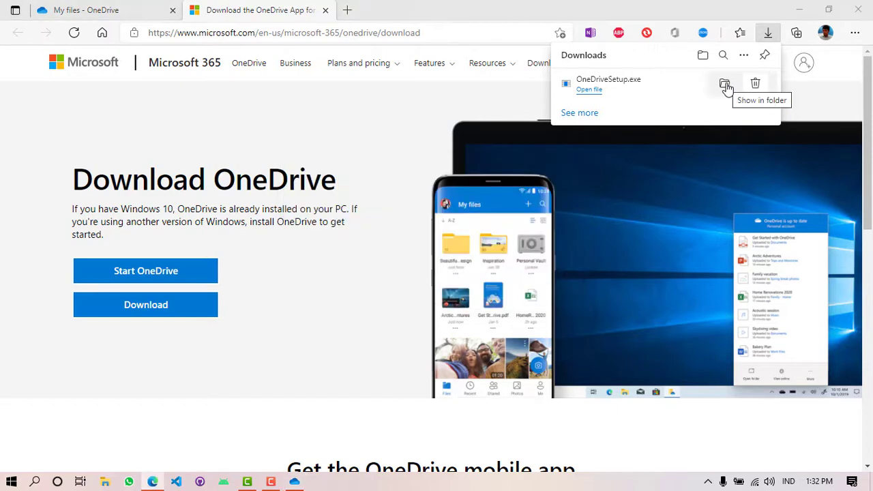
Step: Run OneDriveSetup.exe from the Downloads folder, then close the folder and minimize Edge
left_click(725, 86)
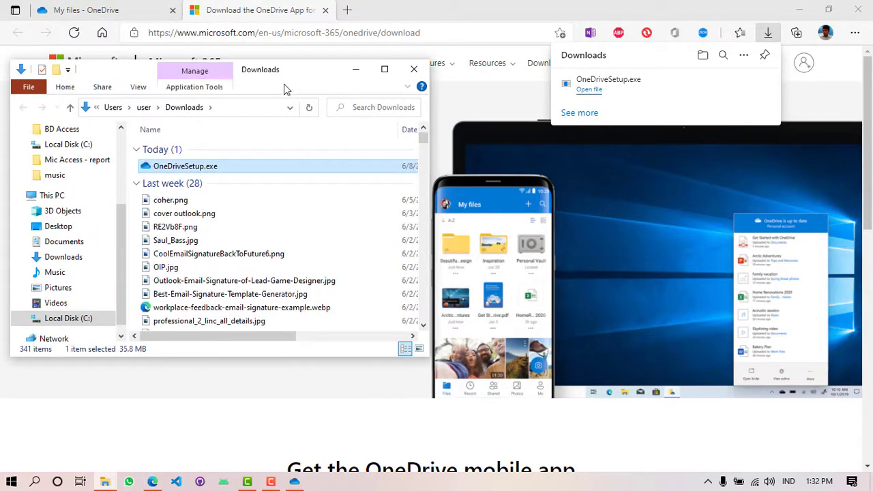
left_click_drag(285, 83, 280, 154)
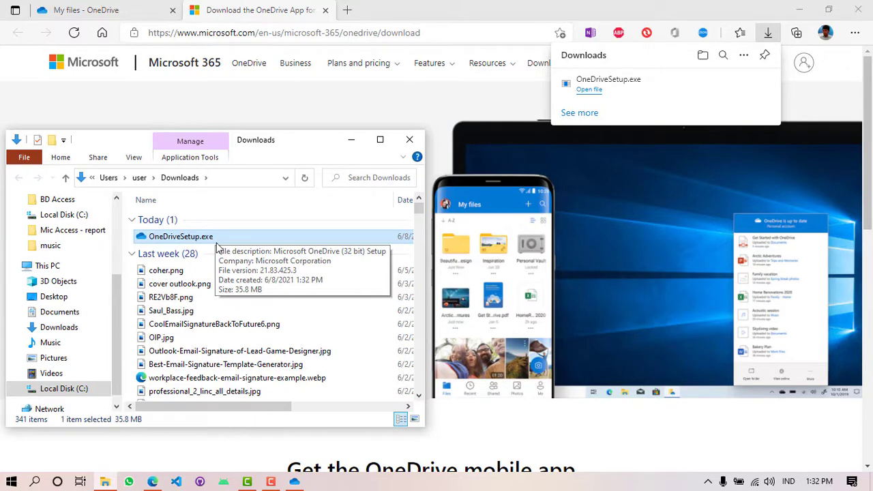
double_click(205, 237)
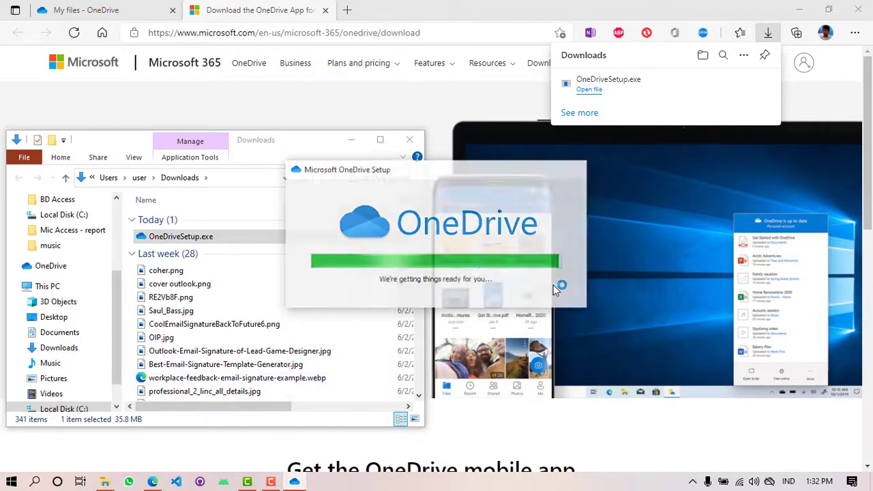
left_click(410, 139)
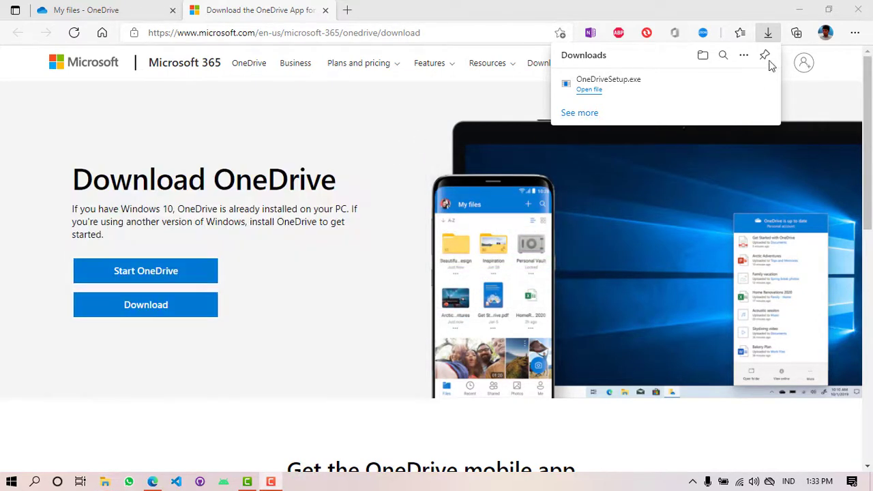
left_click(801, 13)
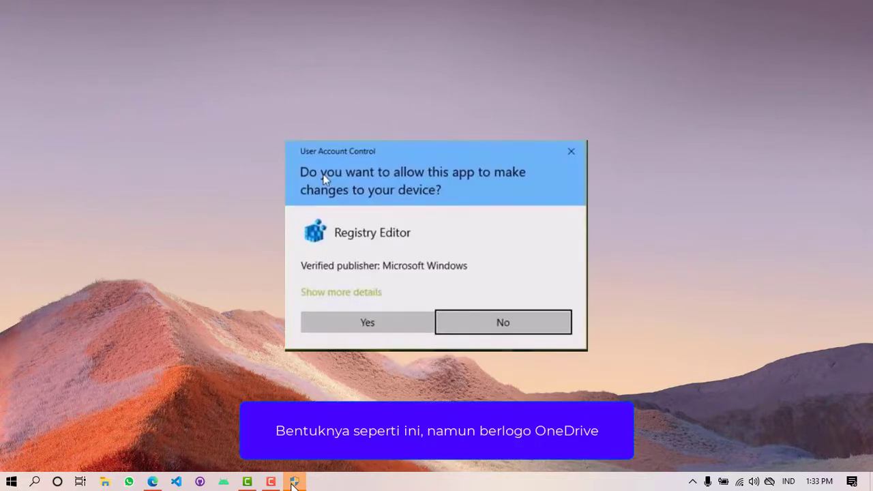
Step: Approve the installer's permission prompt, then open the OneDrive tray panel showing 'OneDrive isn't connected'
left_click(292, 487)
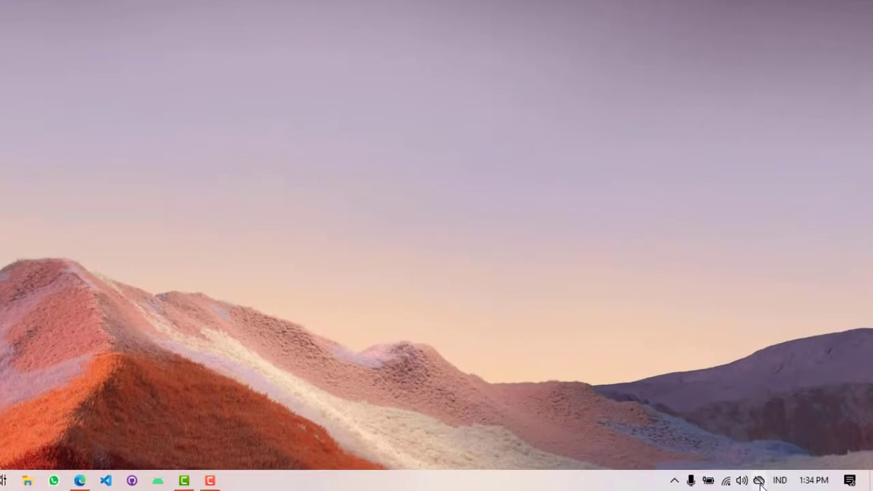
left_click(649, 474)
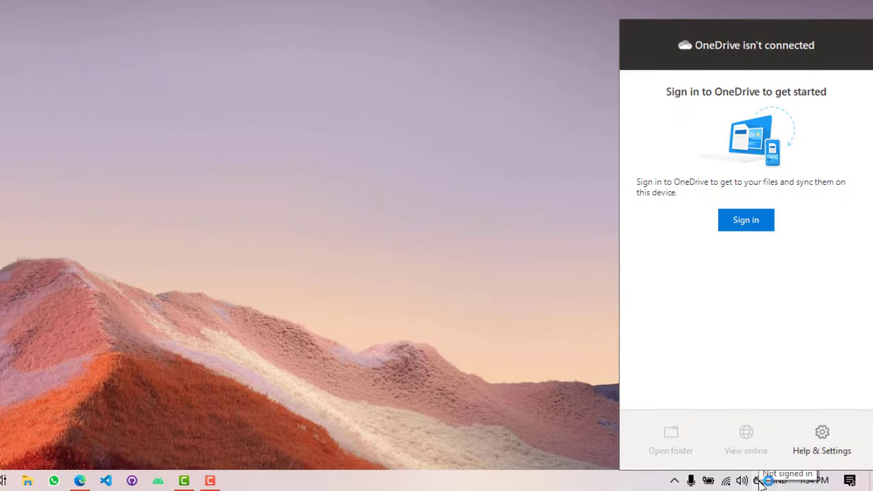
Step: Sign in to OneDrive by entering the Microsoft account e-mail address and password
left_click(744, 228)
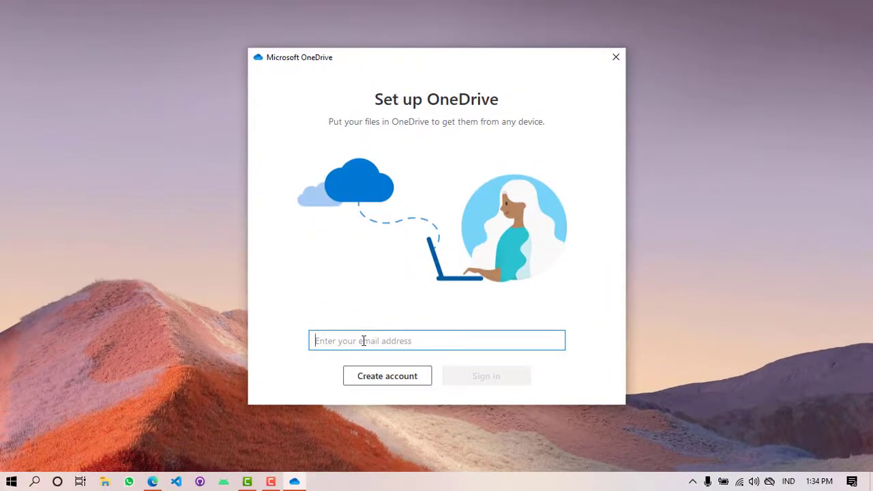
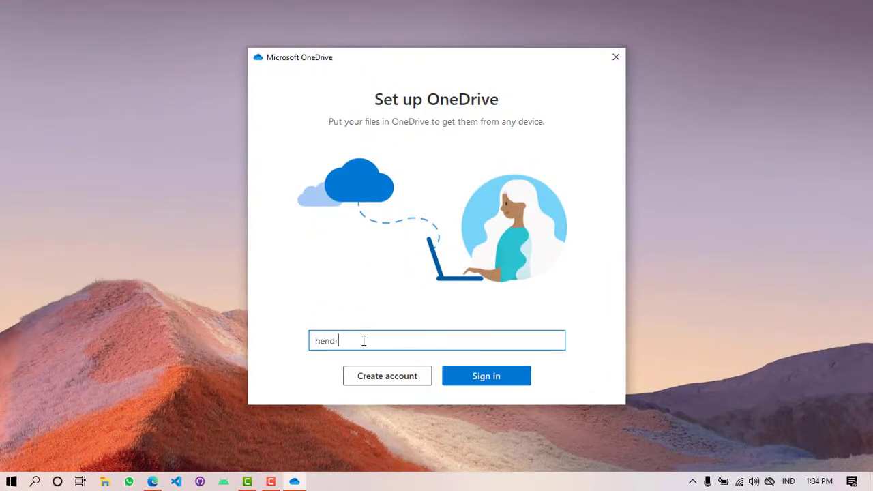
left_click(478, 377)
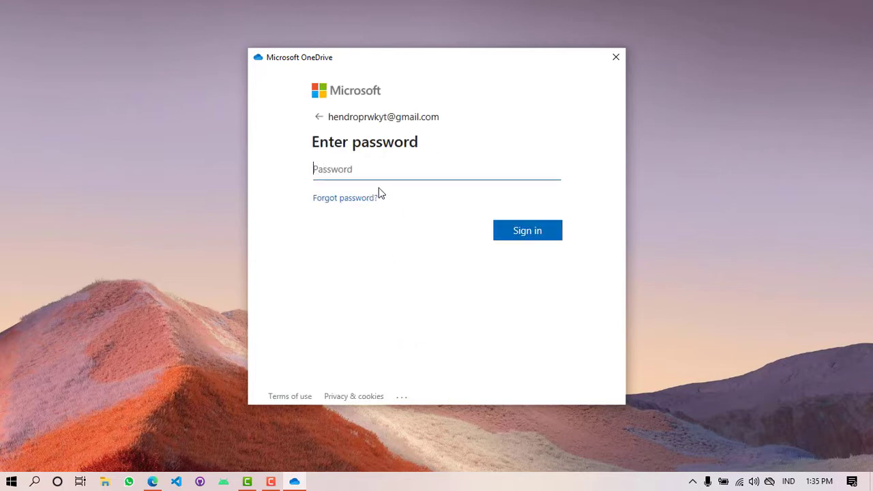
type("•••••••••")
left_click(521, 232)
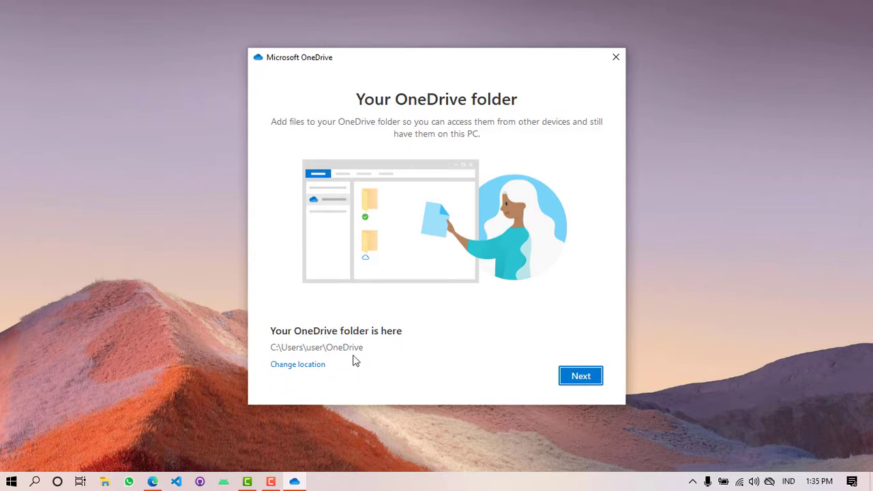
Step: Change the OneDrive folder location to Local Disk (C:) and continue past 'Your OneDrive folder'
left_click(285, 374)
left_click(312, 369)
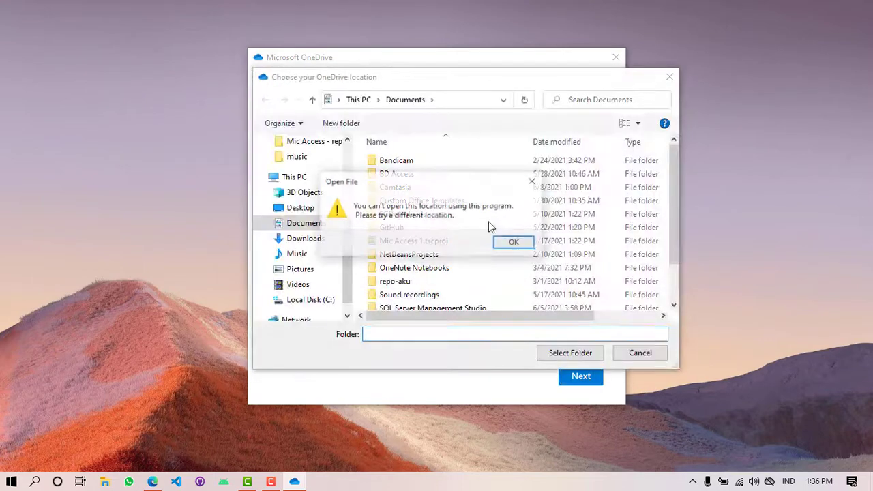
left_click_drag(455, 178, 482, 220)
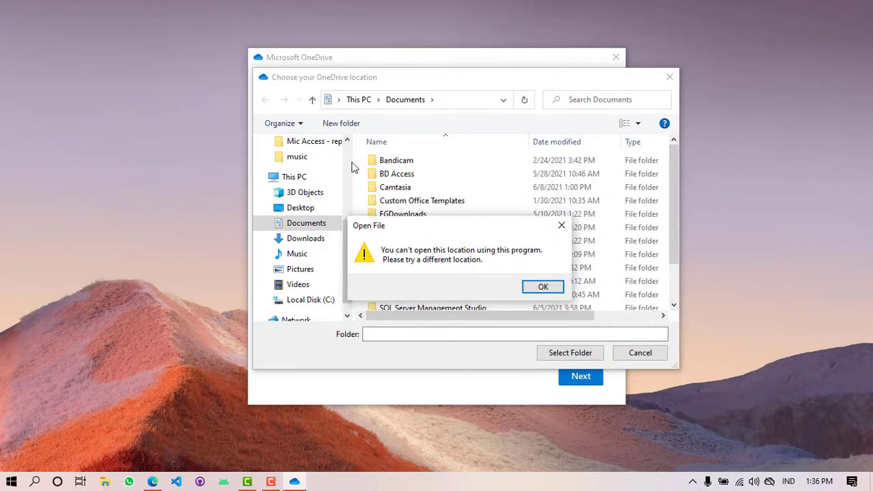
left_click(543, 287)
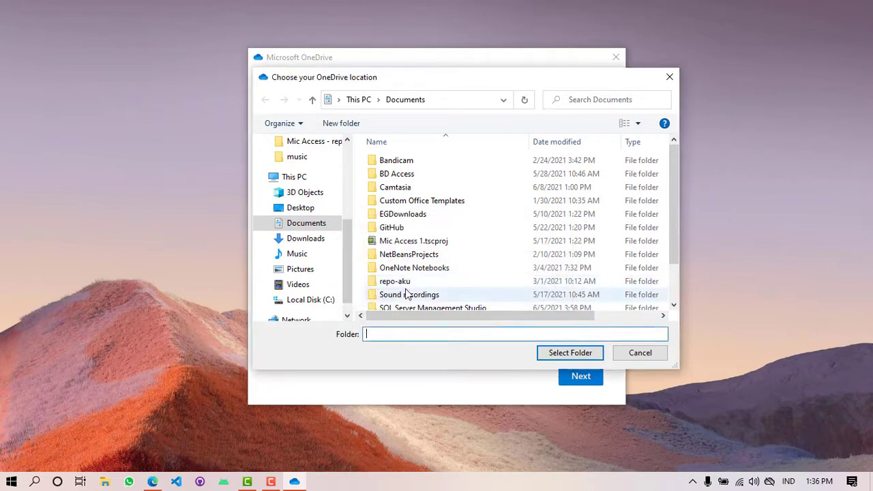
left_click(306, 300)
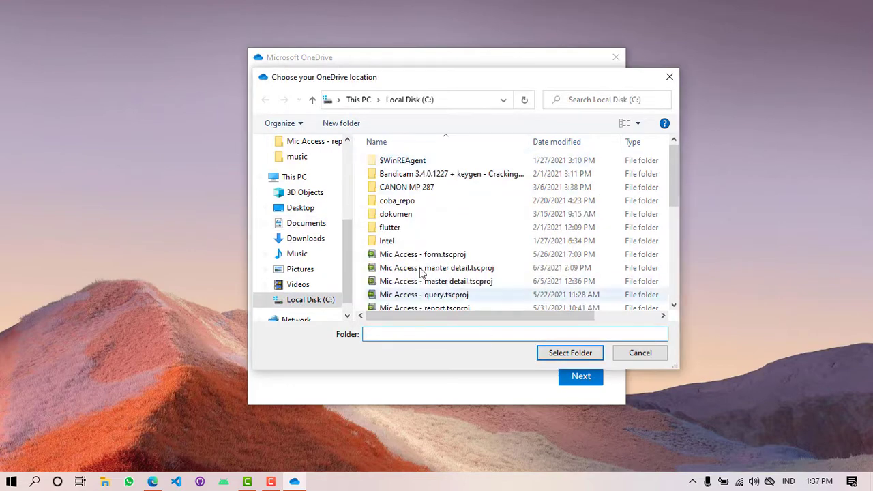
left_click(566, 355)
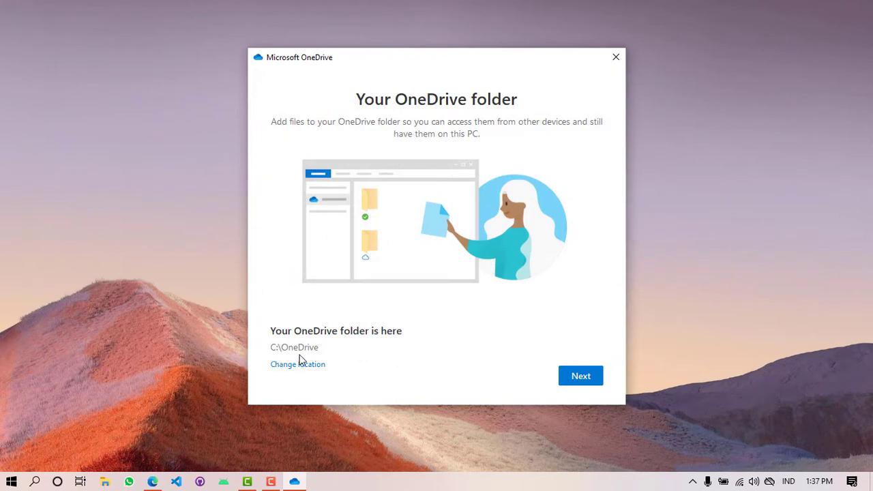
left_click(584, 377)
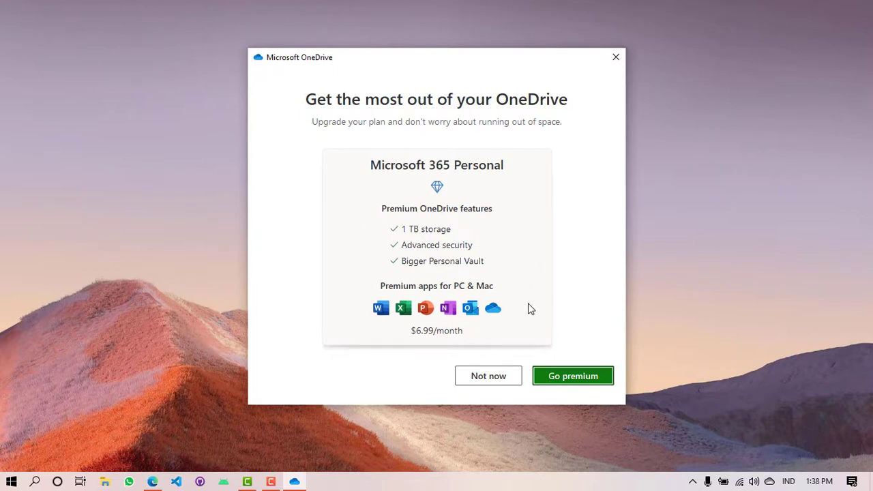
Step: Decline the Microsoft 365 Personal offer, skip the three intro pages and postpone the mobile app
left_click(488, 380)
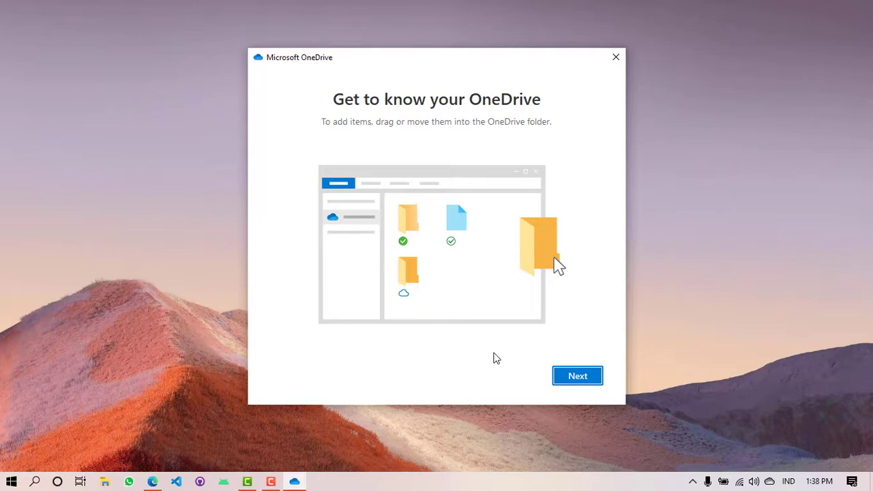
left_click(577, 378)
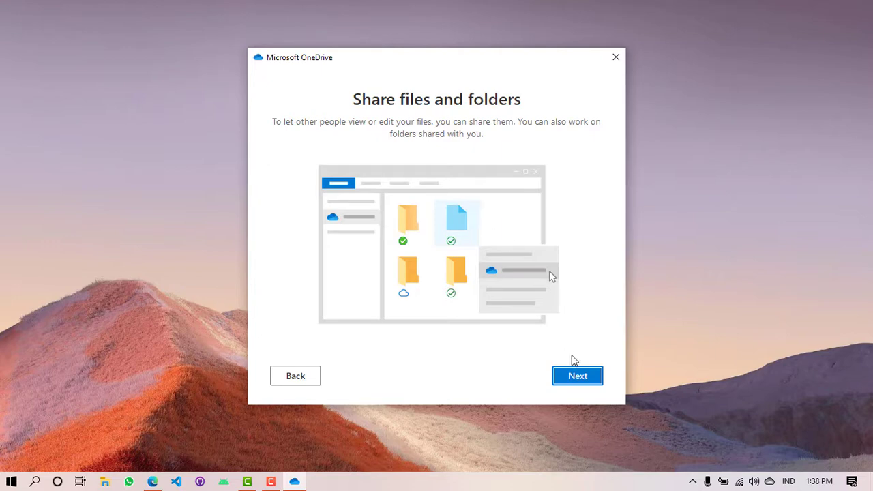
left_click(585, 381)
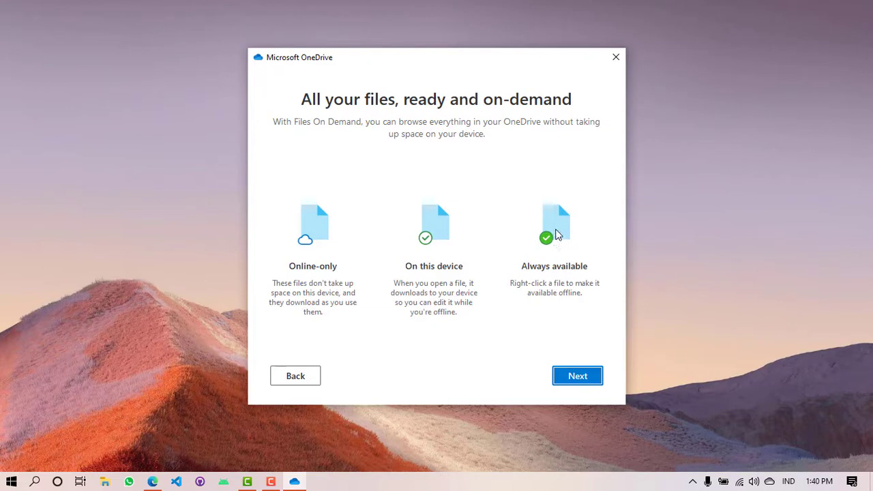
left_click(577, 376)
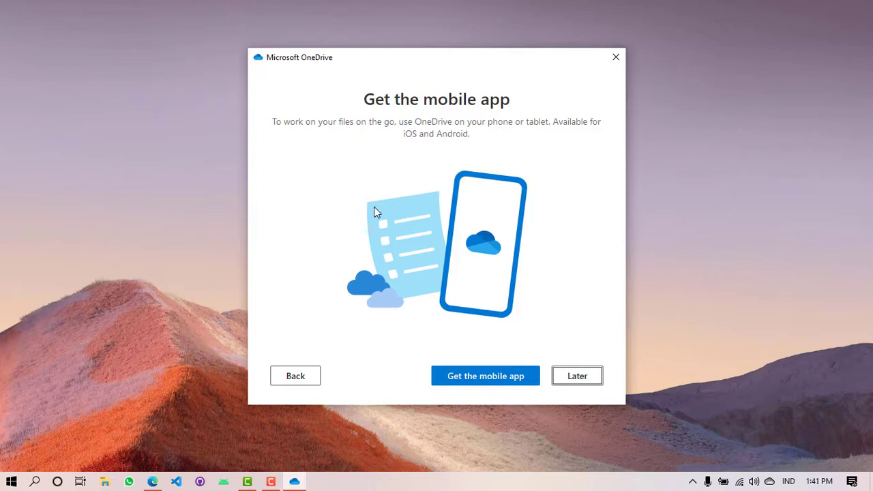
left_click(584, 384)
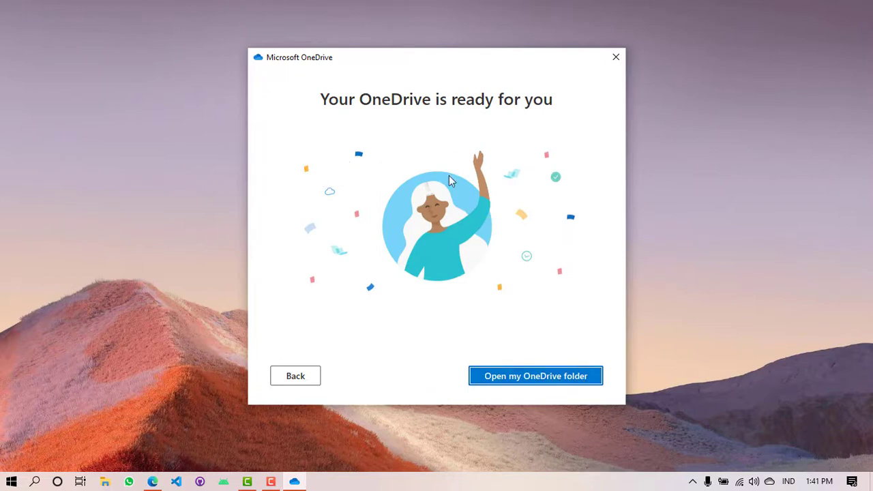
Step: Open the C:\OneDrive folder in File Explorer and move its window to the upper left
left_click(515, 382)
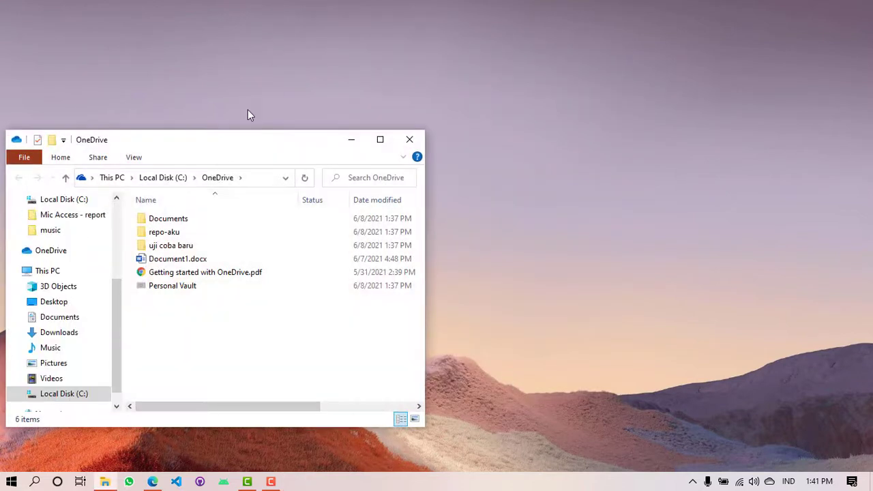
left_click_drag(243, 145, 446, 141)
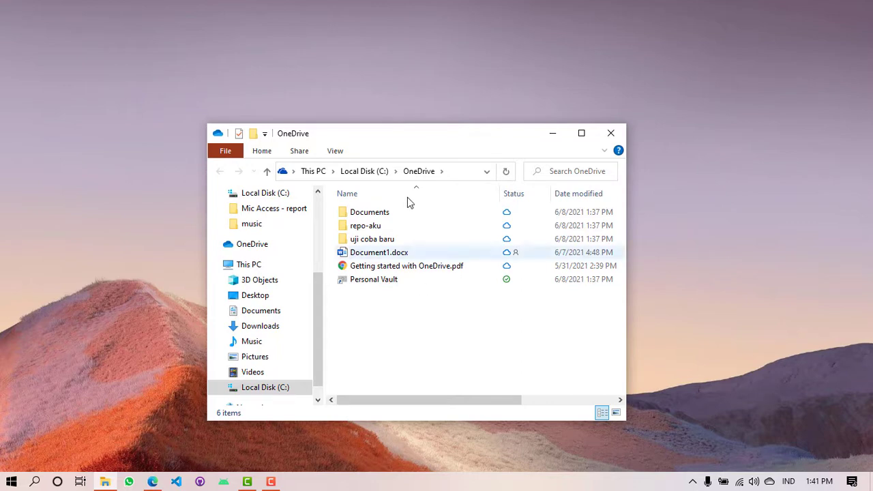
left_click_drag(417, 137, 240, 116)
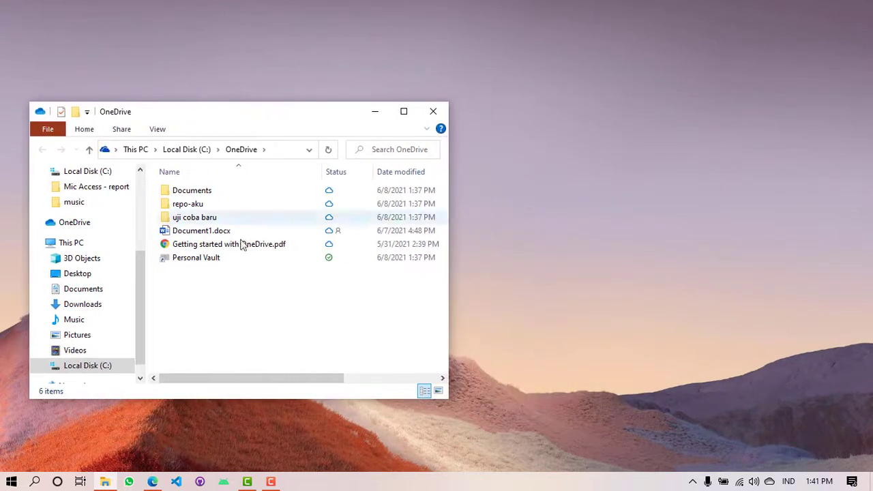
Step: Compare the web My files page with the local folder and select Getting started with OneDrive.pdf
left_click(154, 483)
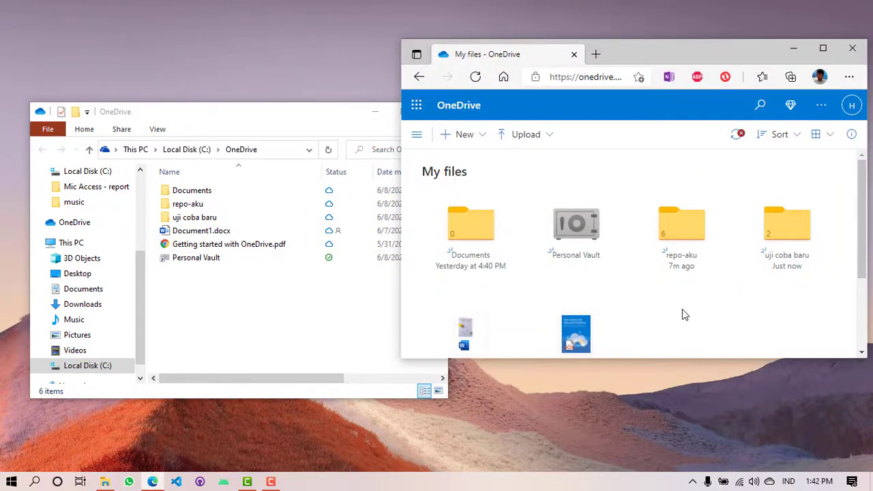
scroll(682, 314, "down", 1)
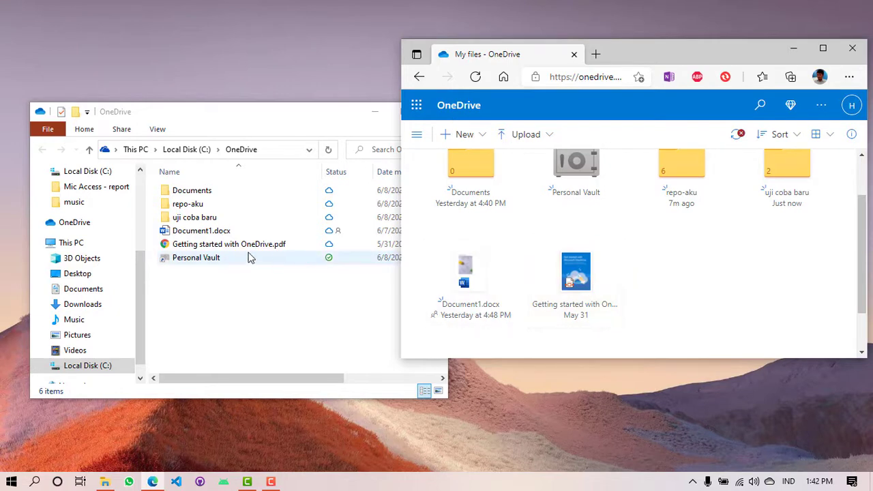
scroll(518, 229, "up", 1)
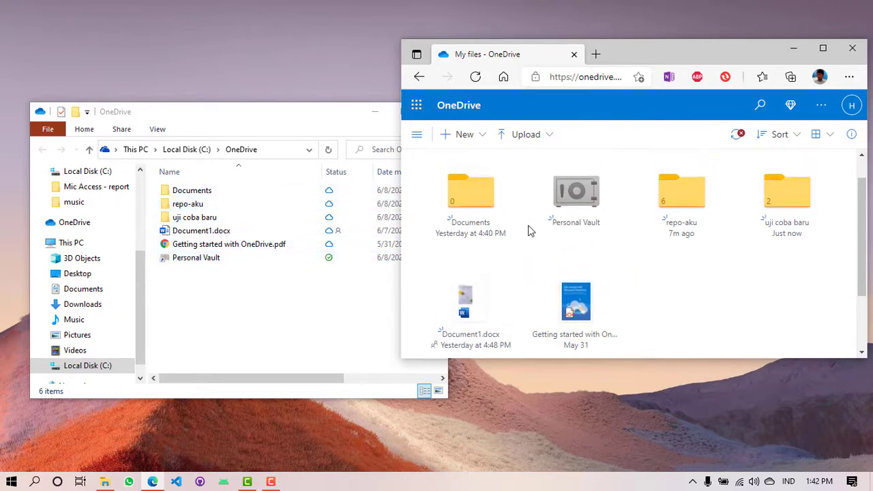
left_click(236, 309)
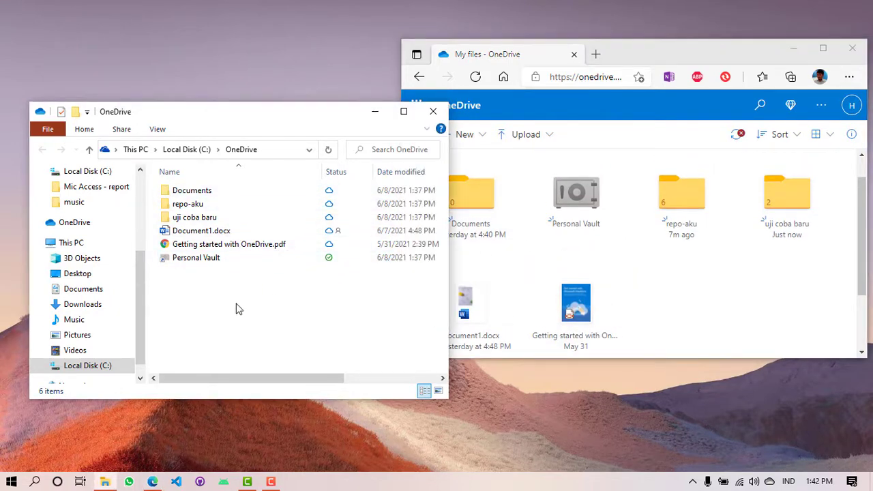
left_click(332, 251)
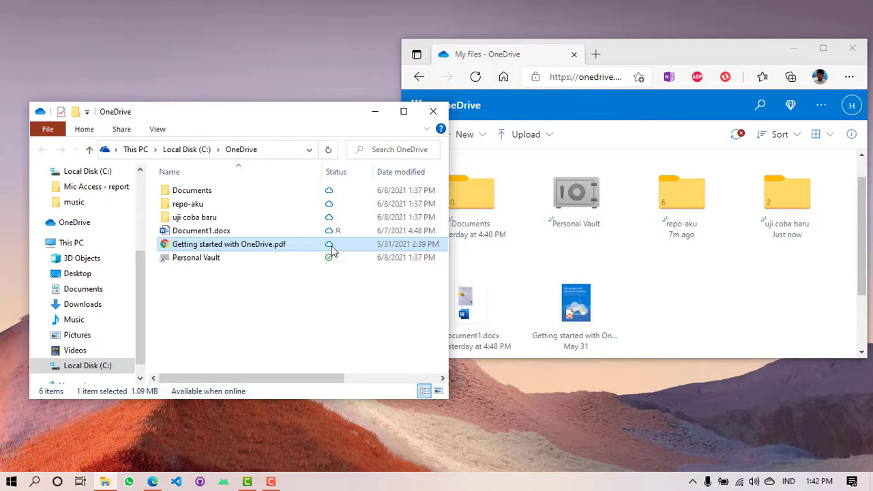
Step: Set Document1.docx to 'Always keep on this device' and move the folder window right
left_click(233, 232)
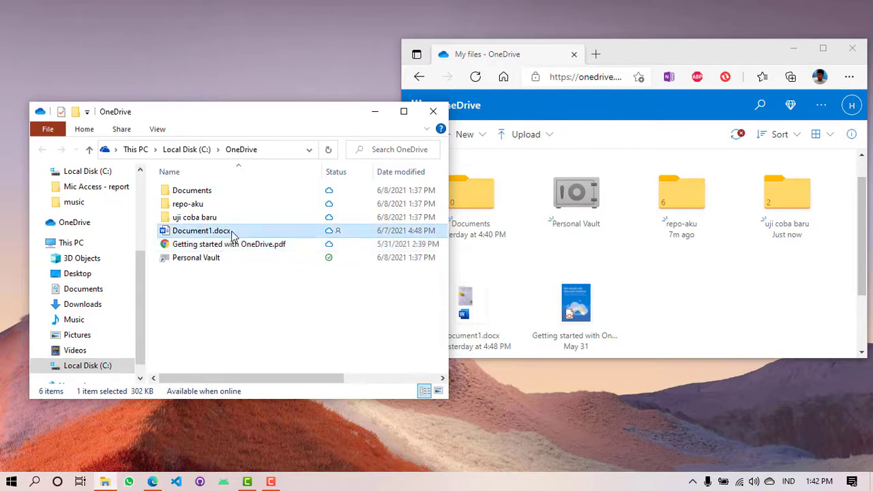
right_click(233, 235)
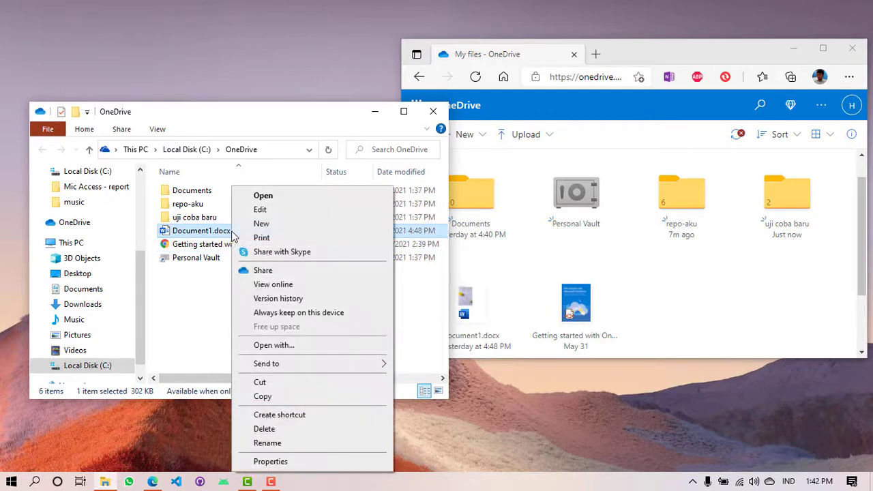
left_click(289, 315)
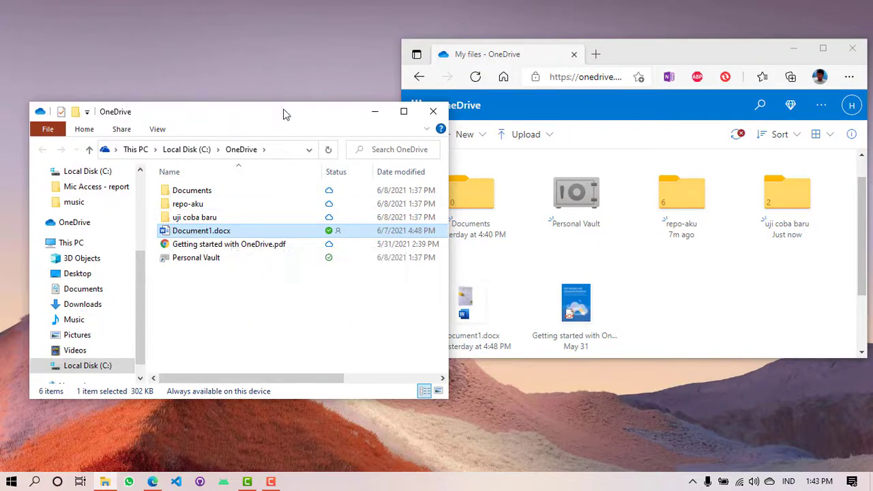
left_click_drag(285, 112, 625, 166)
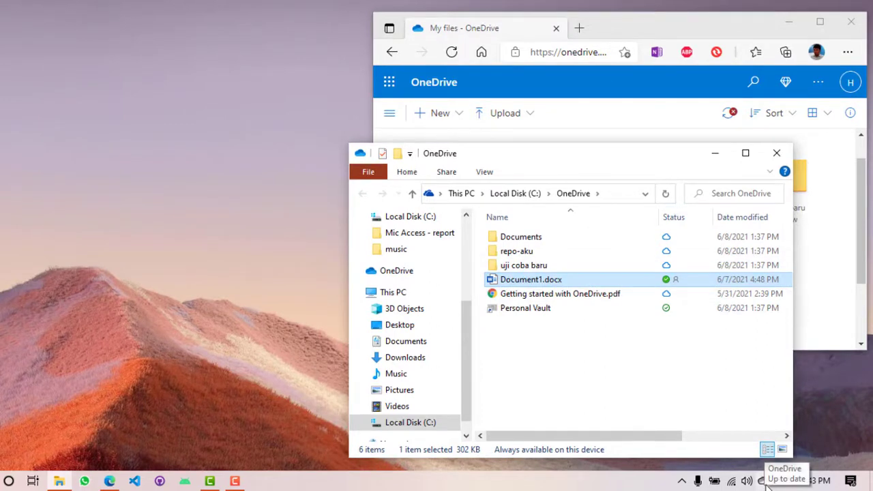
Step: Open the OneDrive tray flyout to confirm sync is up to date and review recent activity
left_click(763, 481)
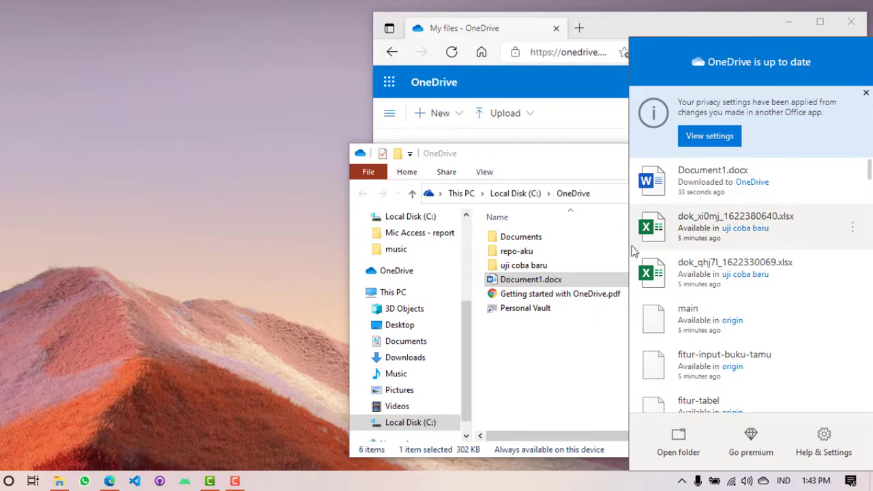
Step: Open uji coba baru and set dok_qhj7l_1622330069.xlsx to always keep on this device
double_click(529, 268)
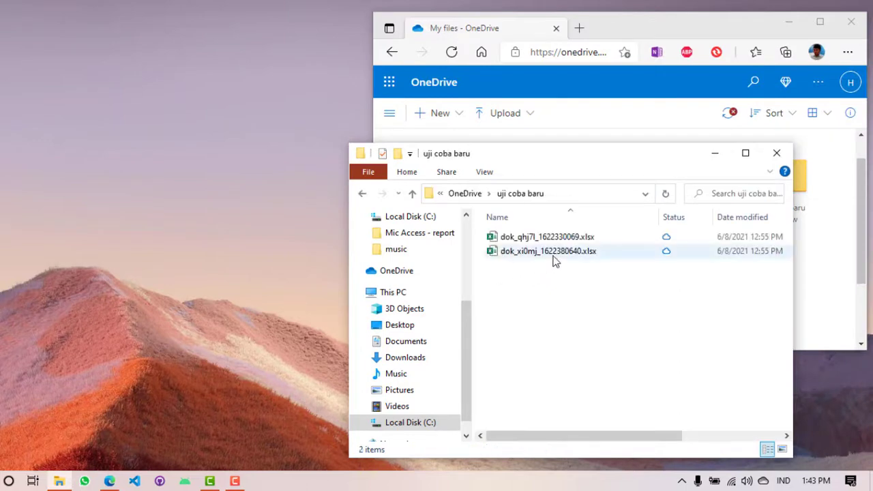
left_click(764, 481)
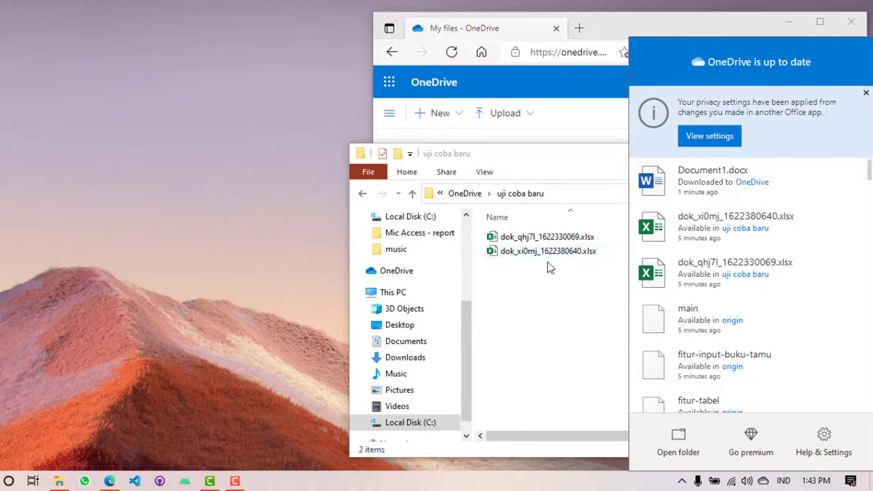
left_click(531, 238)
right_click(531, 239)
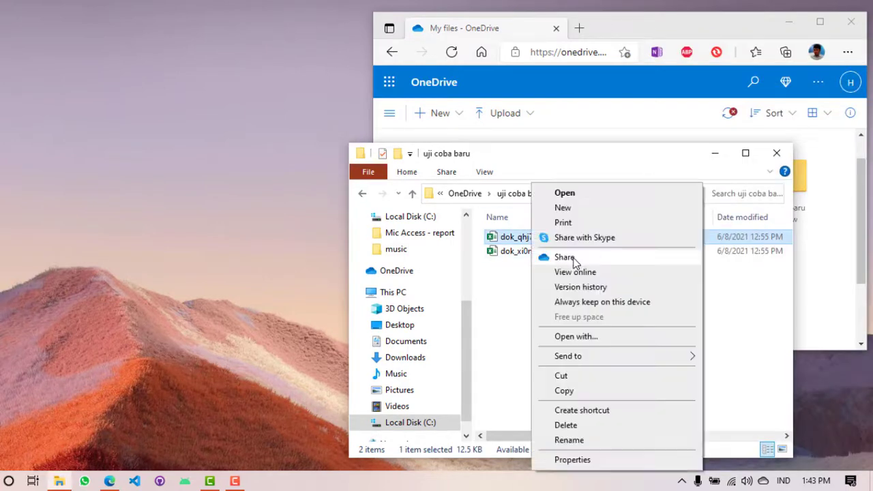
left_click(594, 304)
left_click(765, 482)
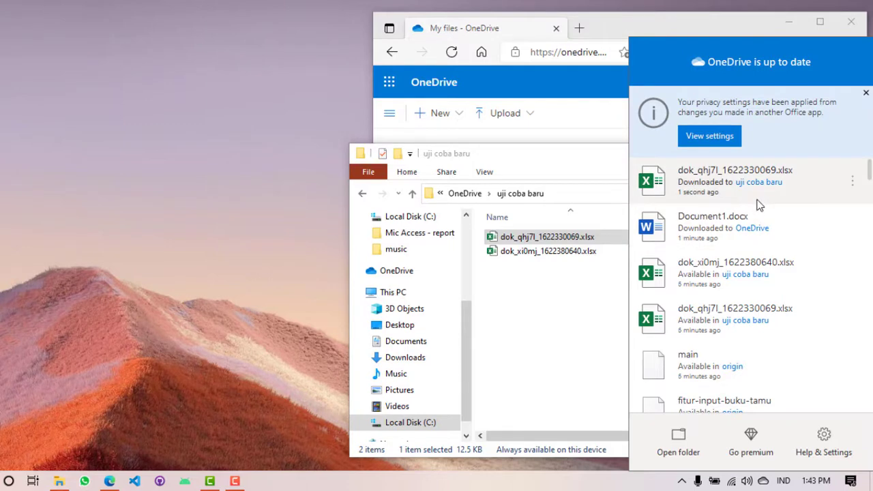
left_click(553, 363)
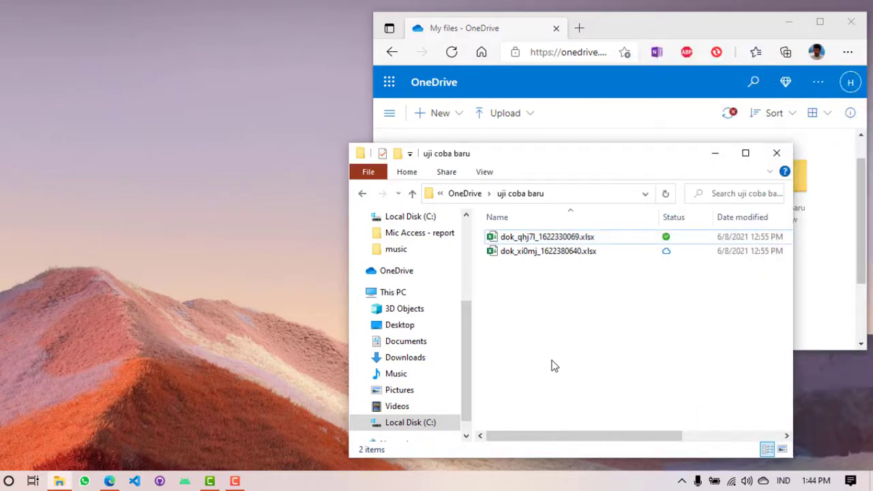
left_click(731, 481)
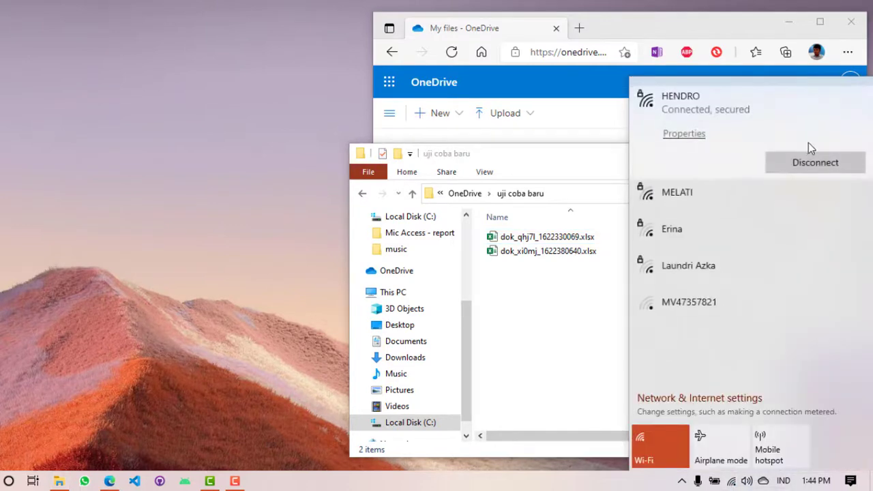
left_click(566, 374)
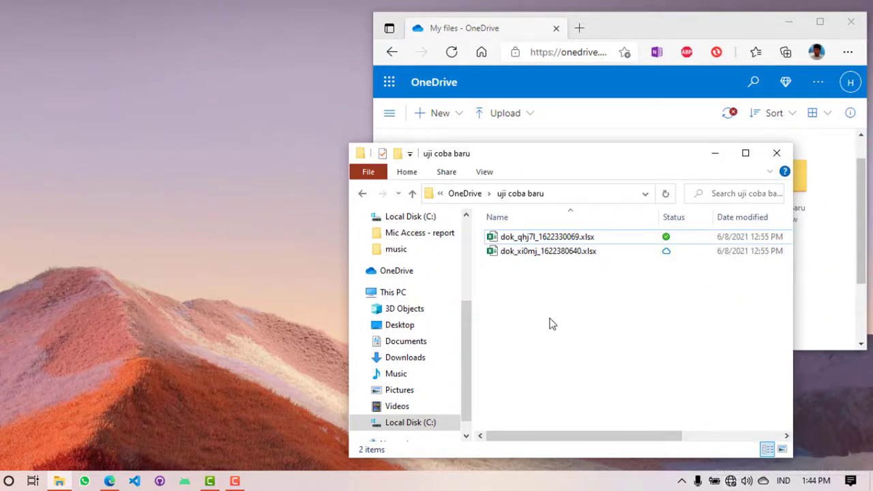
Step: Navigate through the OneDrive folders to the BD Access folder
scroll(421, 341, "up", 3)
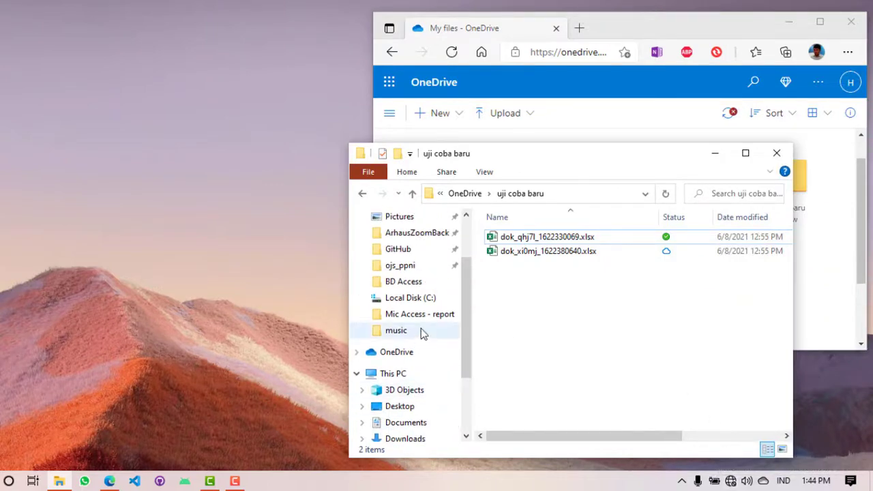
left_click(464, 194)
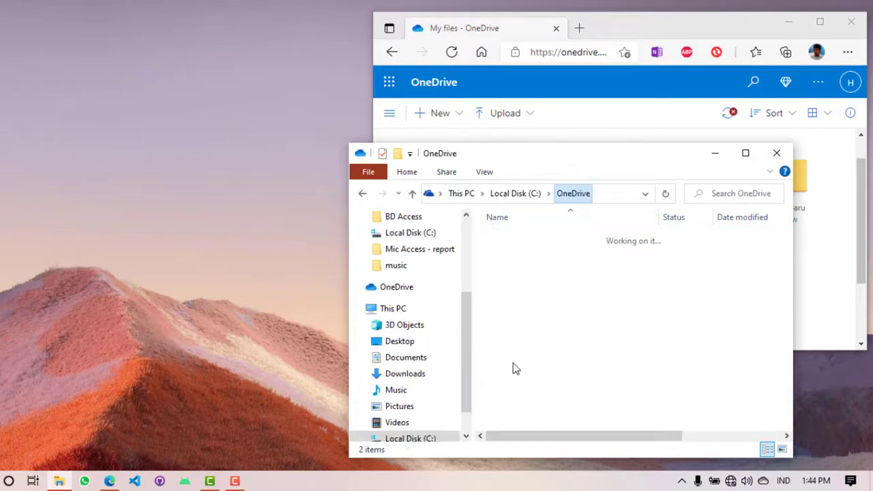
left_click(401, 251)
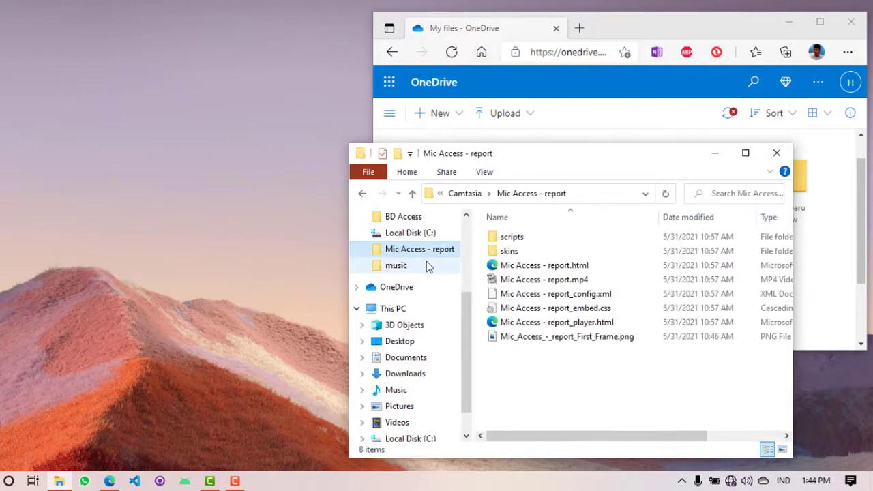
left_click(401, 266)
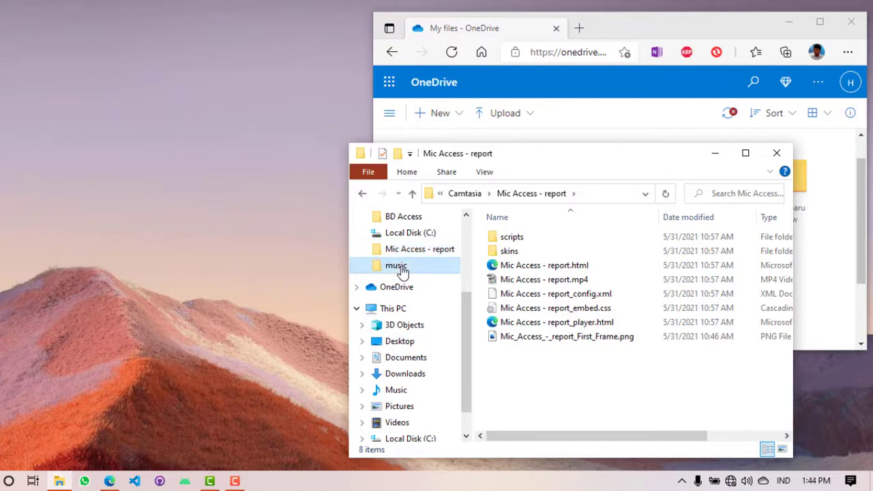
scroll(403, 273, "up", 1)
left_click(412, 272)
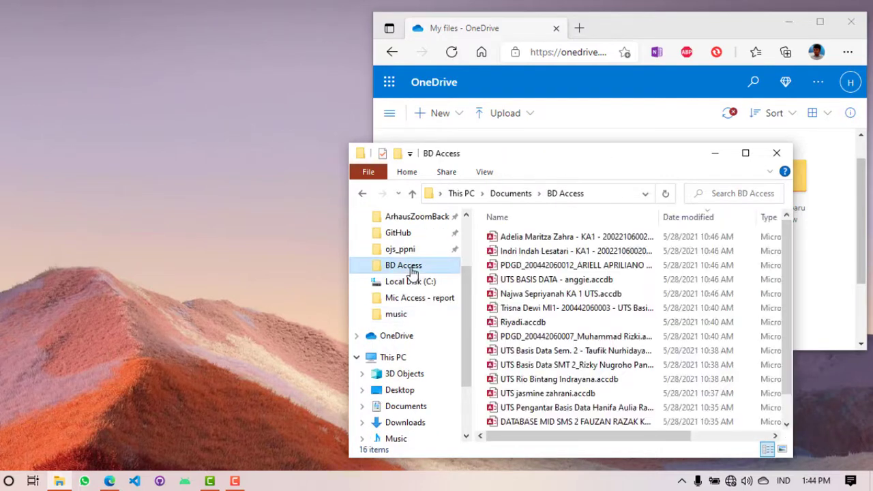
Step: Copy the six .accdb files and open the empty OneDrive Documents folder
left_click(532, 238)
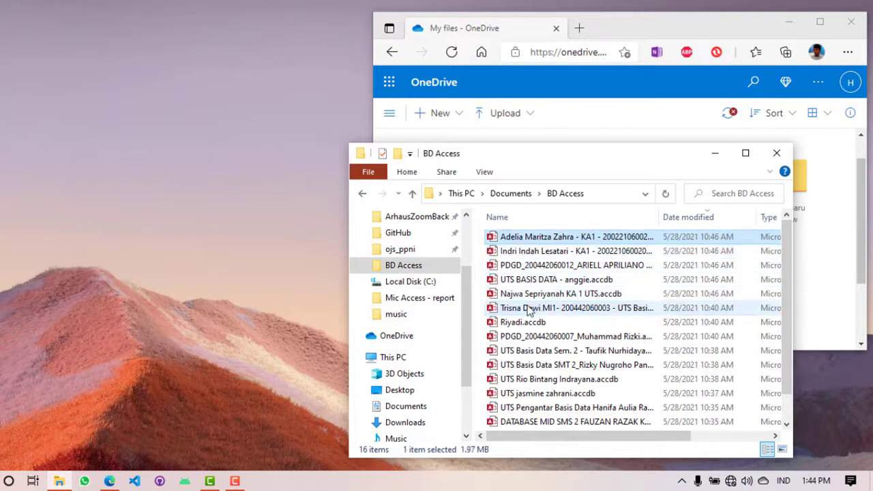
left_click(531, 309, "shift")
right_click(530, 310)
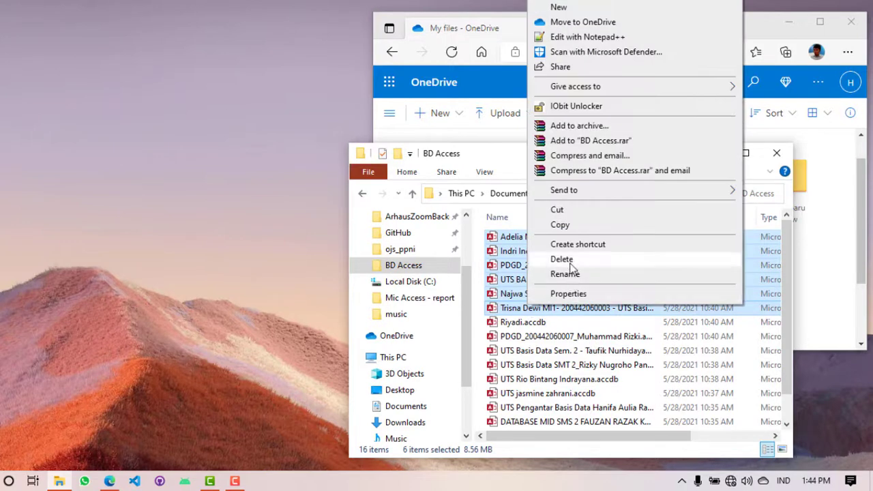
left_click(562, 226)
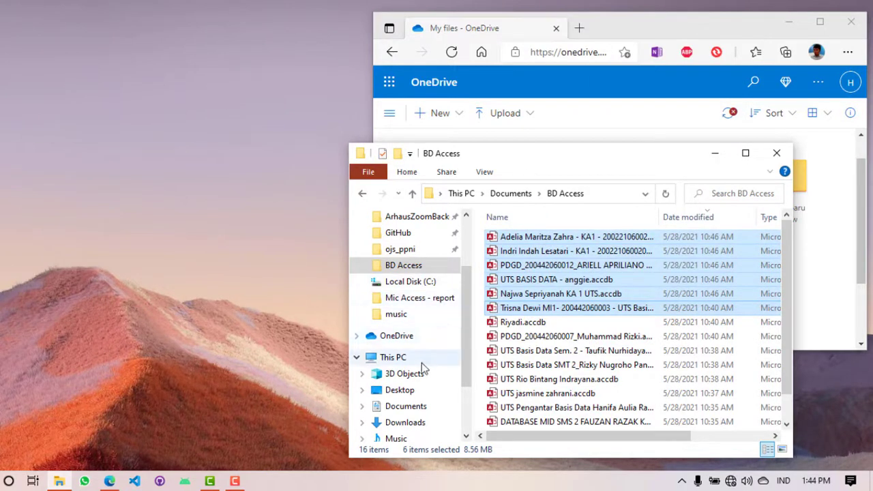
left_click(390, 337)
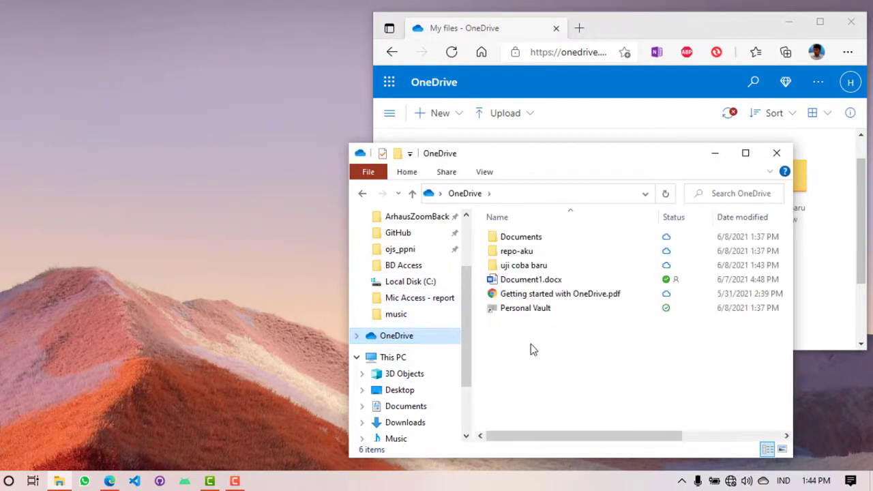
double_click(542, 240)
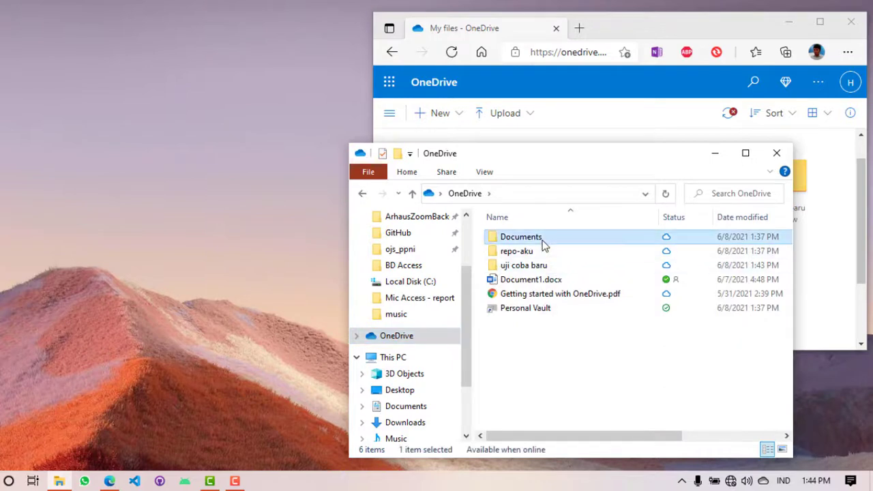
Step: Paste the six Access files into OneDrive Documents and check their pending sync status
right_click(518, 337)
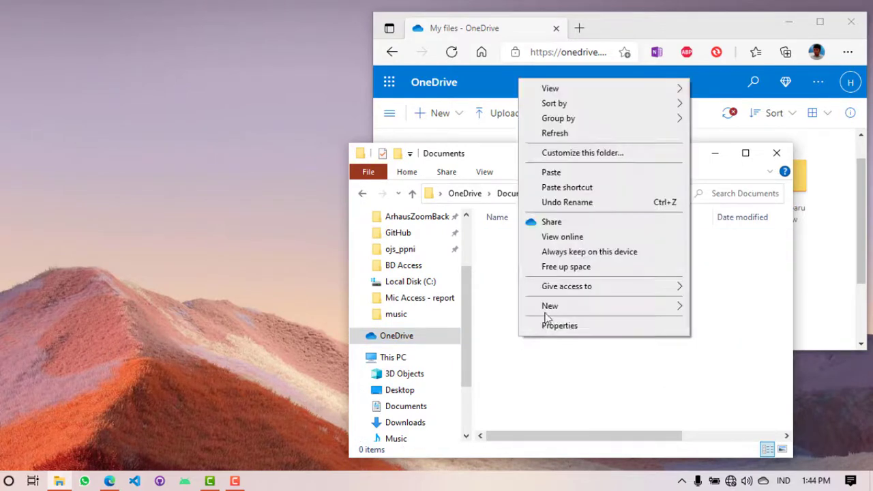
left_click(563, 174)
left_click(577, 377)
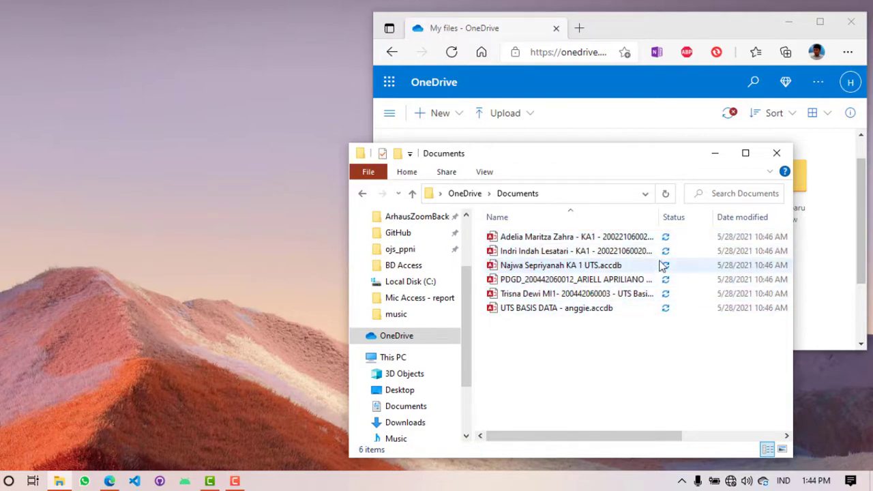
left_click(763, 481)
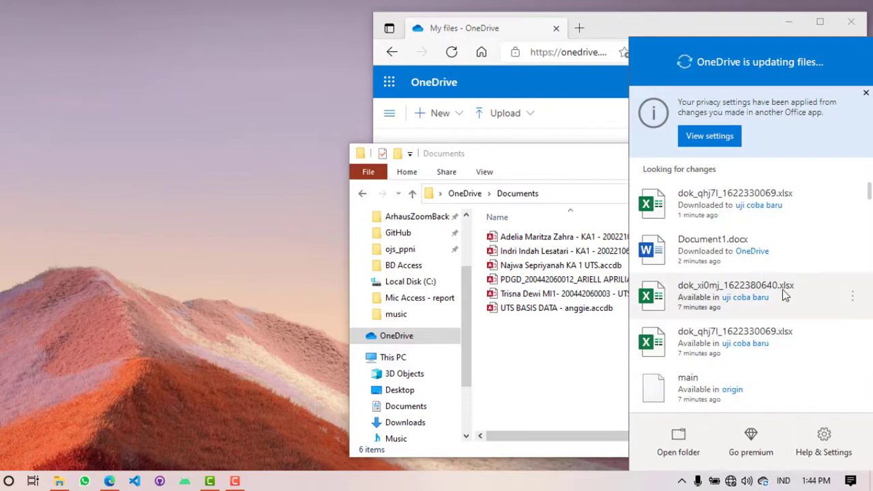
left_click(515, 388)
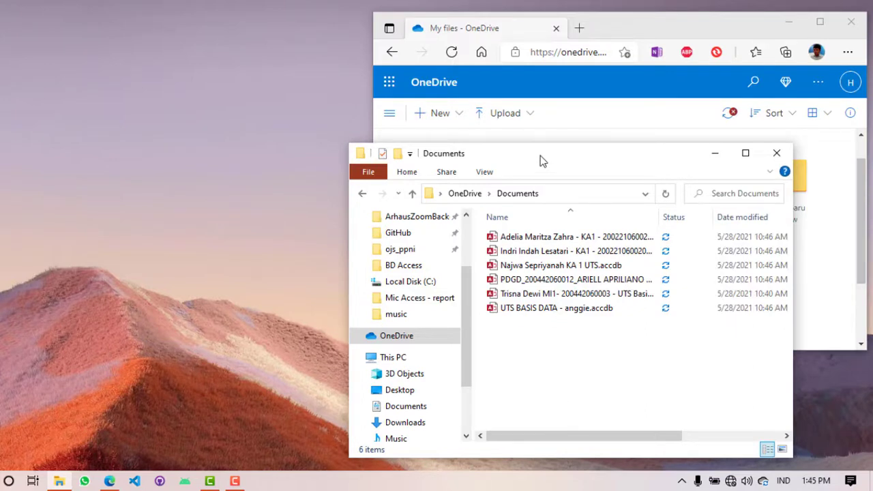
left_click_drag(539, 161, 465, 161)
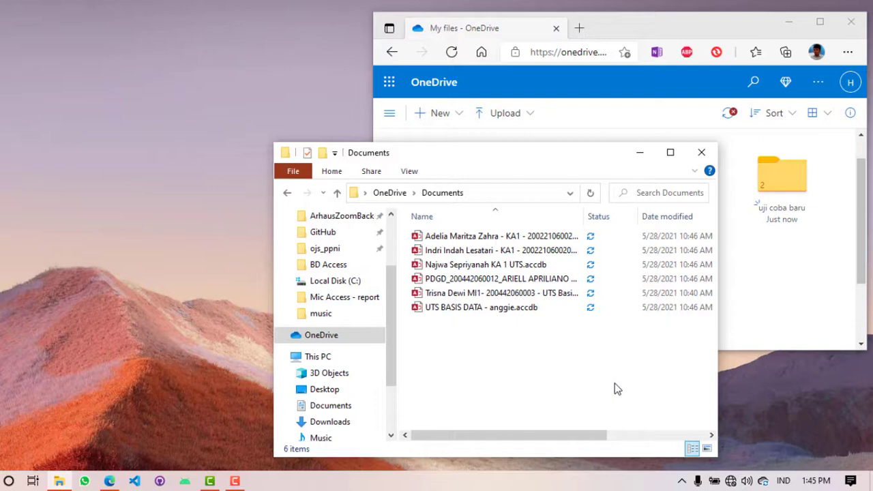
Step: Connect to the home Wi-Fi network and confirm OneDrive has uploaded all six files
left_click(730, 480)
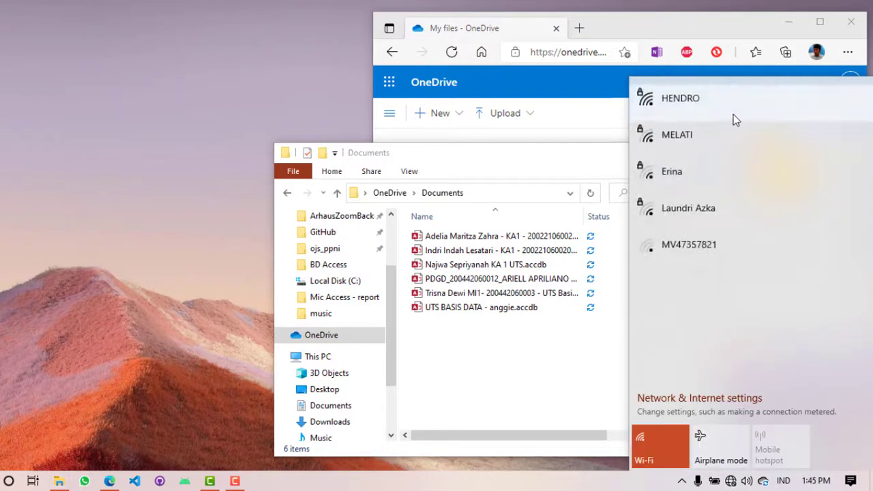
left_click(733, 109)
left_click(809, 168)
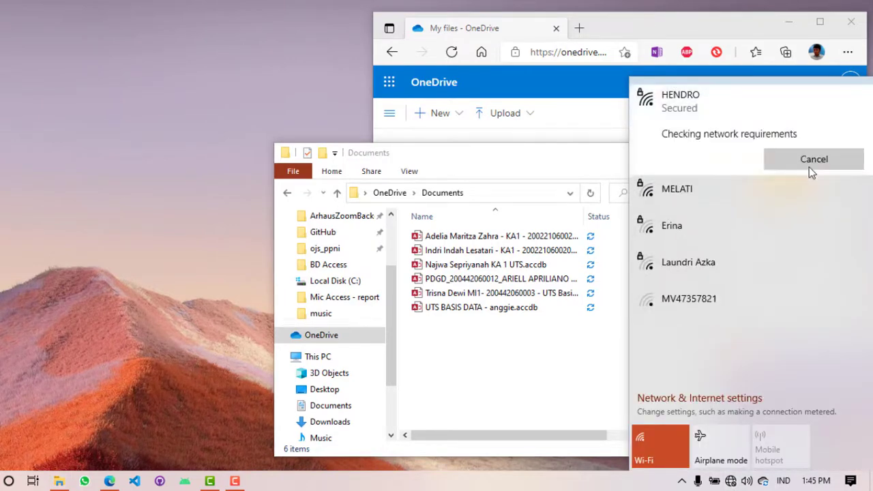
left_click(578, 161)
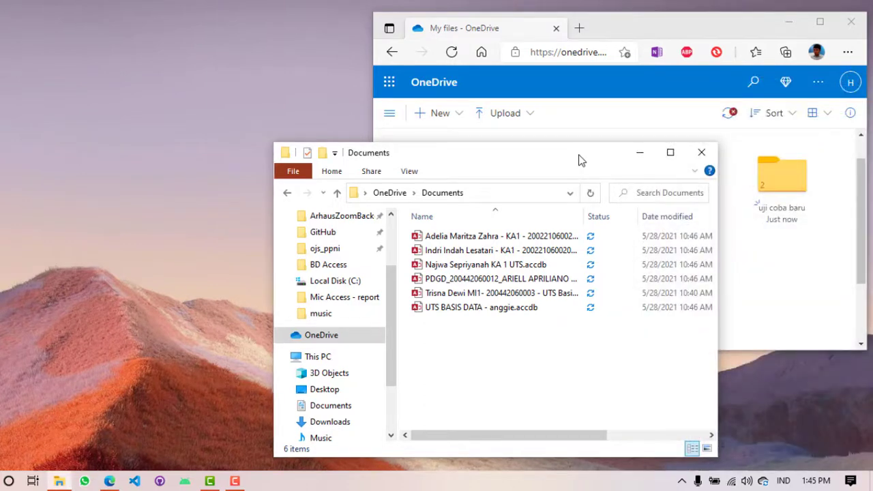
left_click(764, 482)
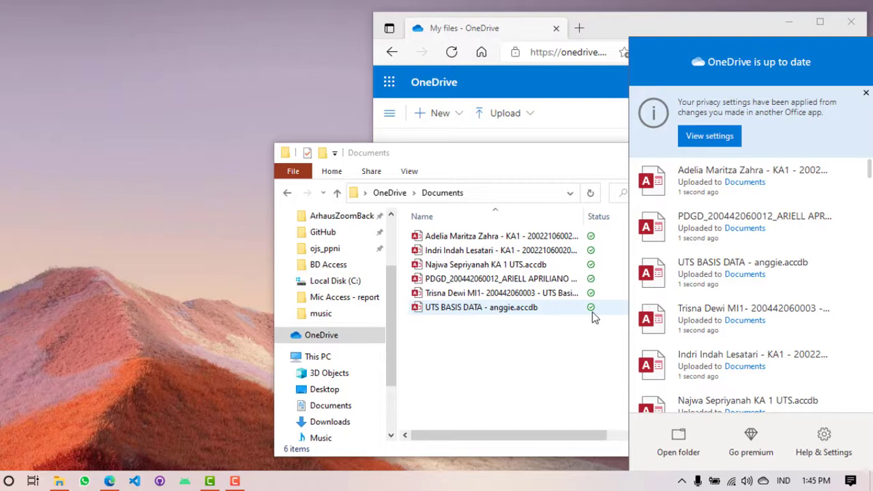
Step: Check the online Documents folder for the Access files, then move Explorer back to OneDrive
left_click(609, 32)
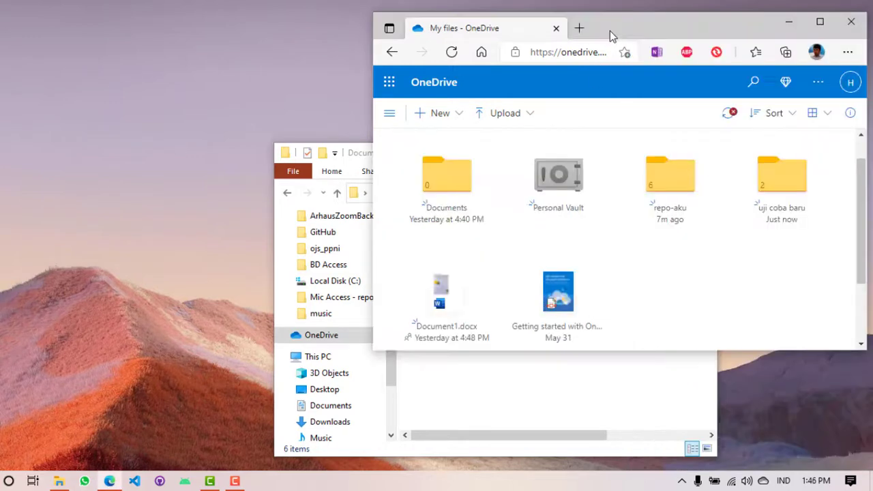
left_click(447, 185)
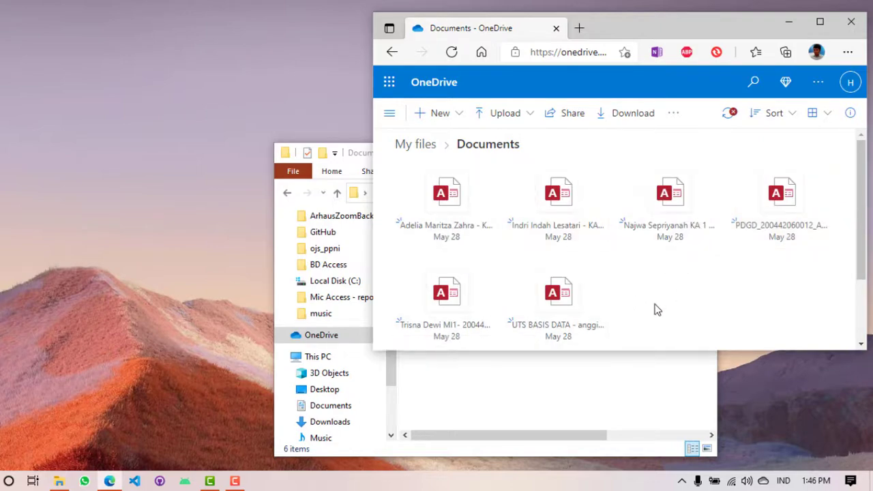
left_click(595, 387)
left_click_drag(527, 157, 226, 120)
left_click_drag(262, 141, 259, 141)
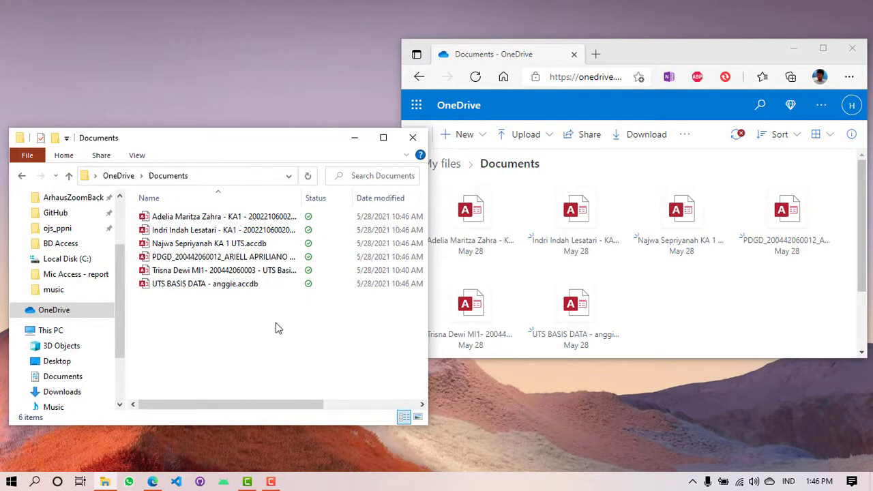
left_click(120, 176)
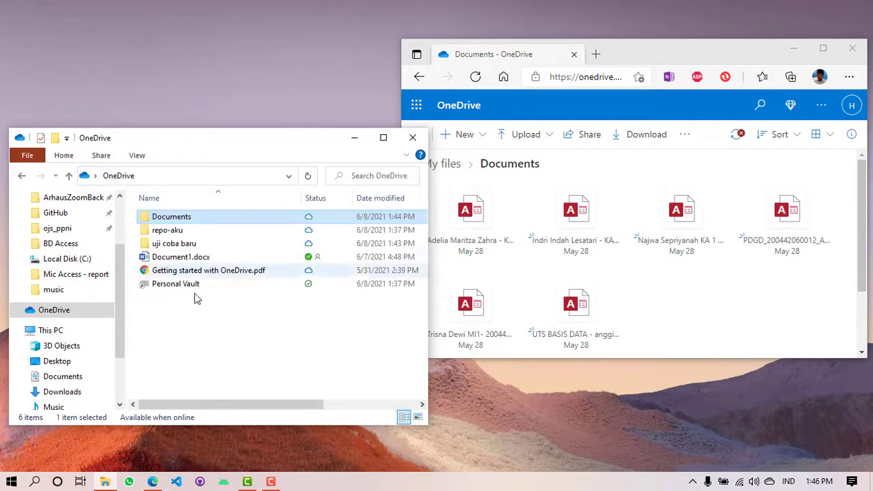
left_click(211, 336)
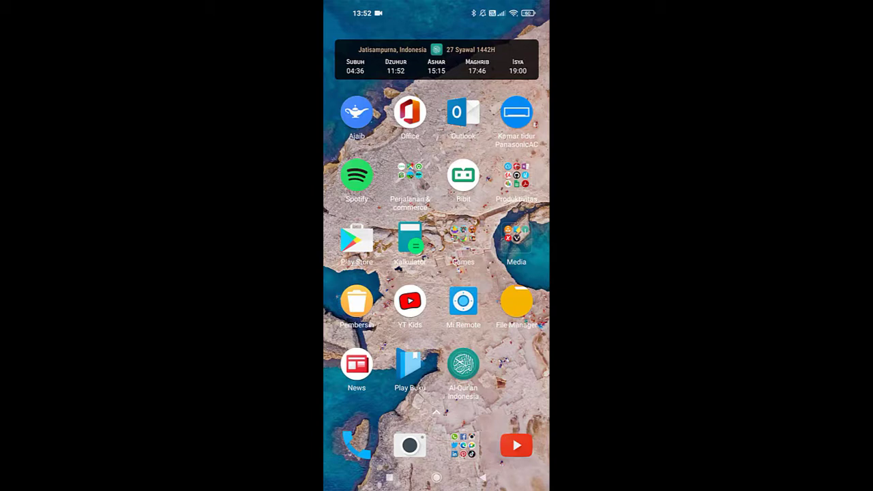
Step: Search the Play Store for Microsoft OneDrive, install it and open it
left_click(357, 240)
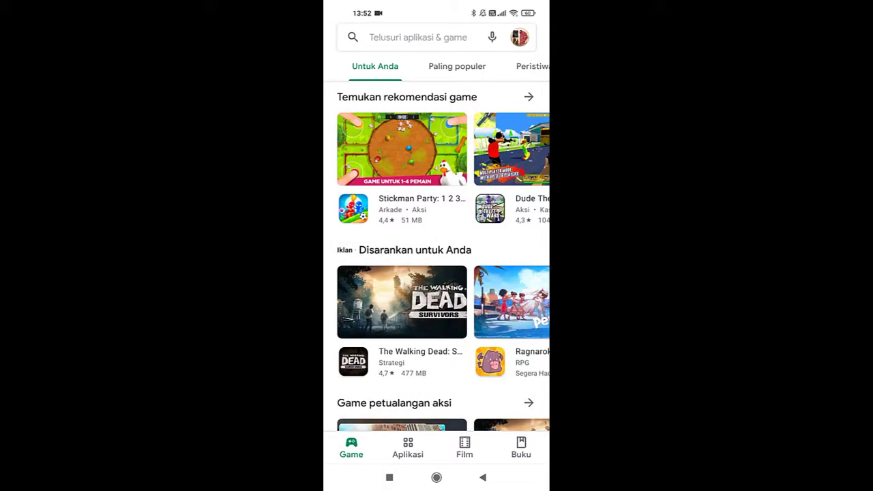
left_click(408, 448)
left_click(417, 37)
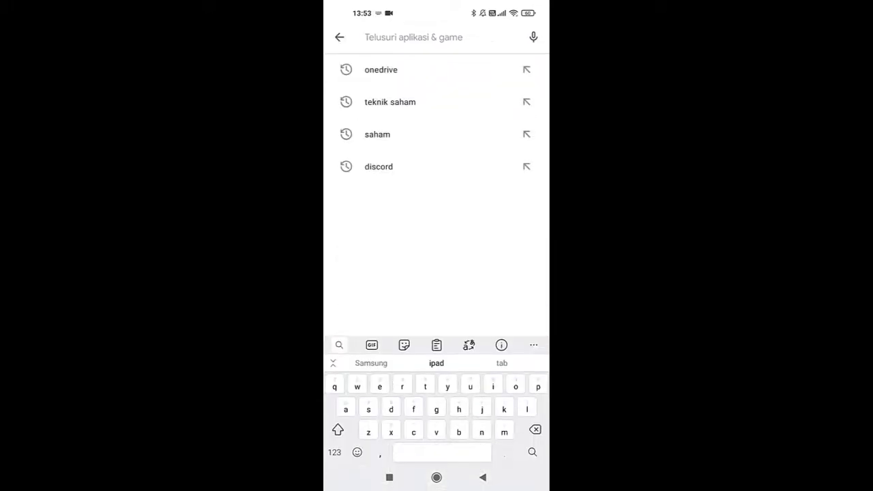
left_click(380, 70)
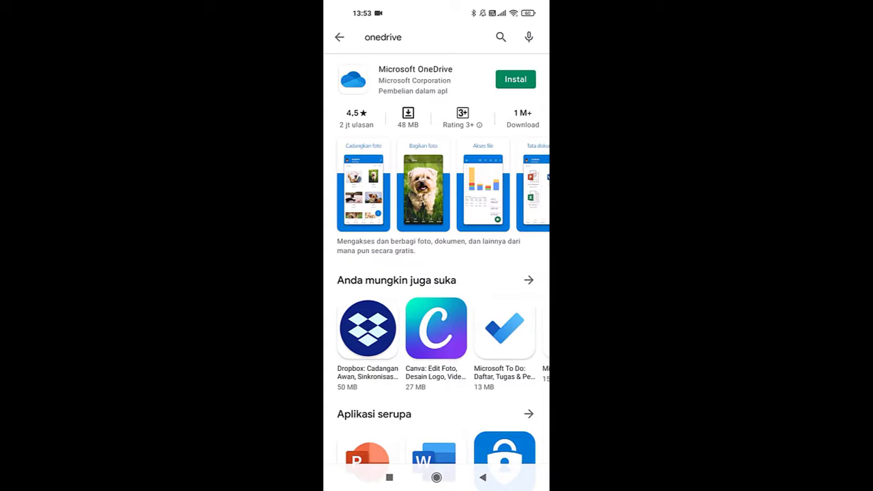
left_click(516, 79)
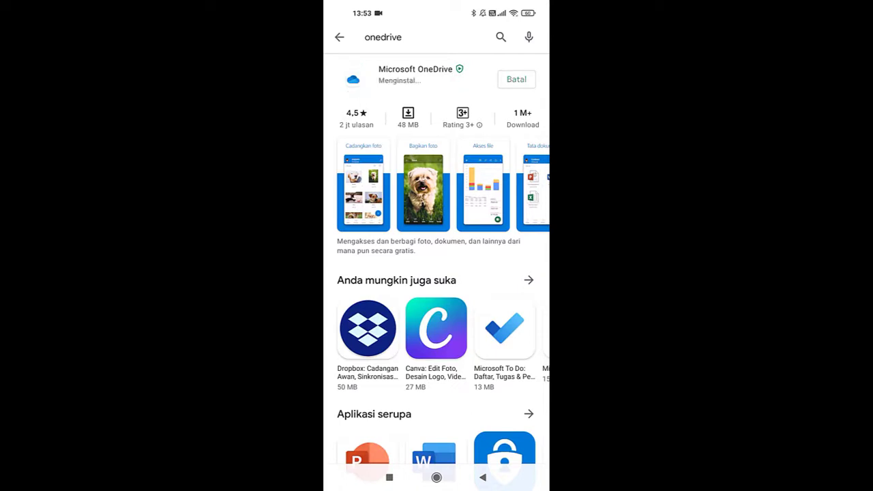
left_click(516, 79)
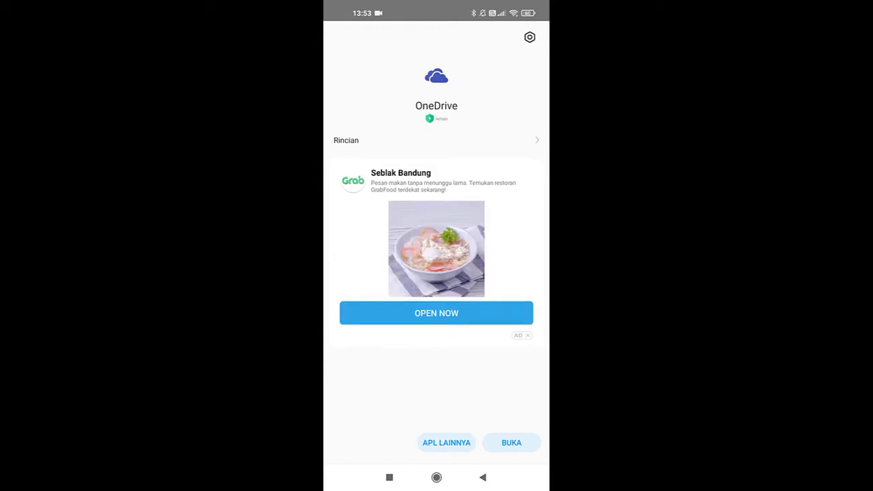
Step: Return home and scroll the app drawer down to the OneDrive icon
left_click(436, 477)
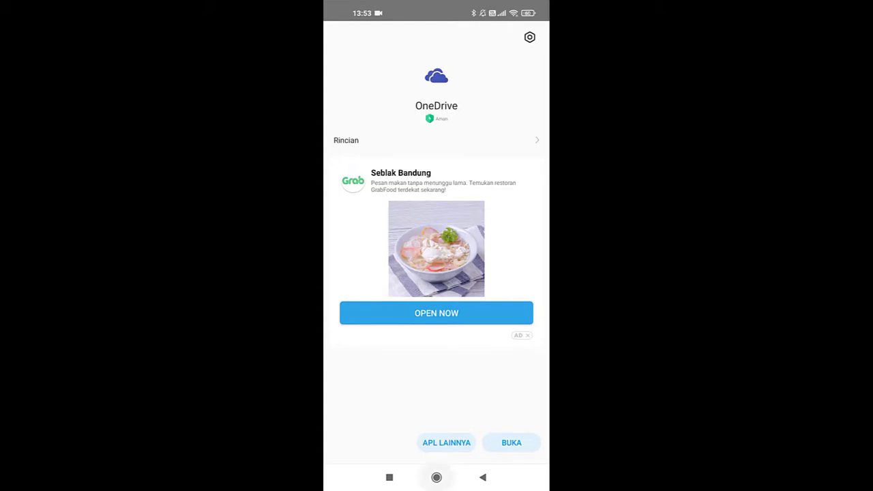
left_click_drag(437, 409, 436, 204)
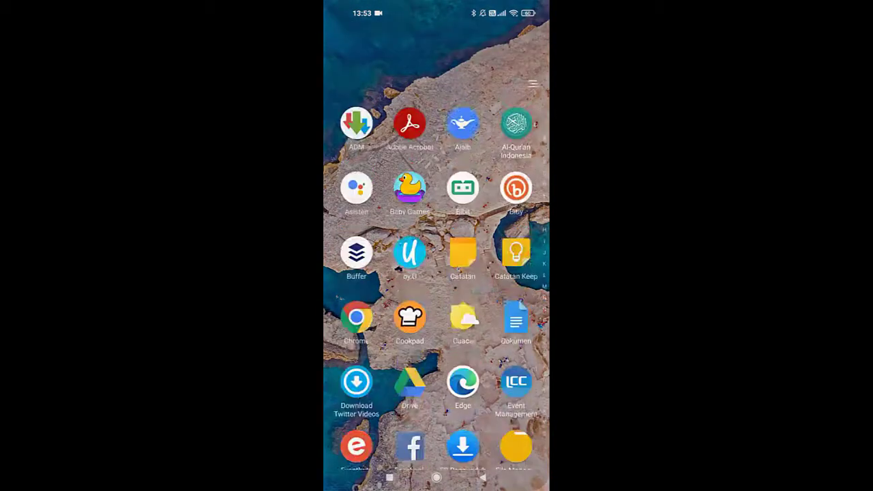
scroll(437, 246, "down", 5)
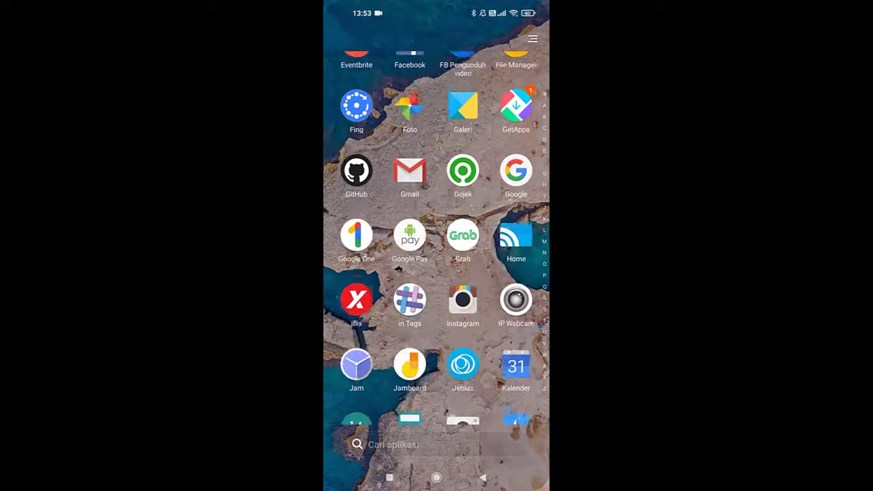
scroll(437, 245, "down", 3)
scroll(437, 246, "down", 5)
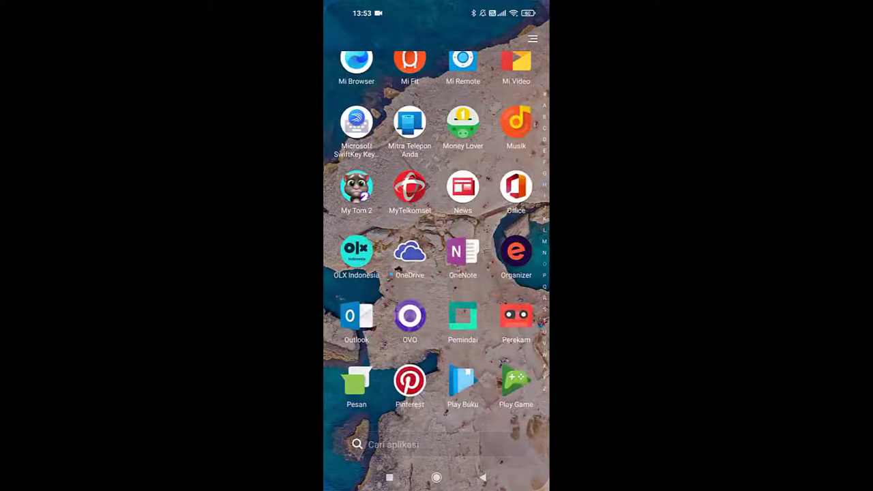
Step: Launch OneDrive, grant photo access with IZINKAN, and turn on camera upload with AKTIFKAN
left_click(409, 252)
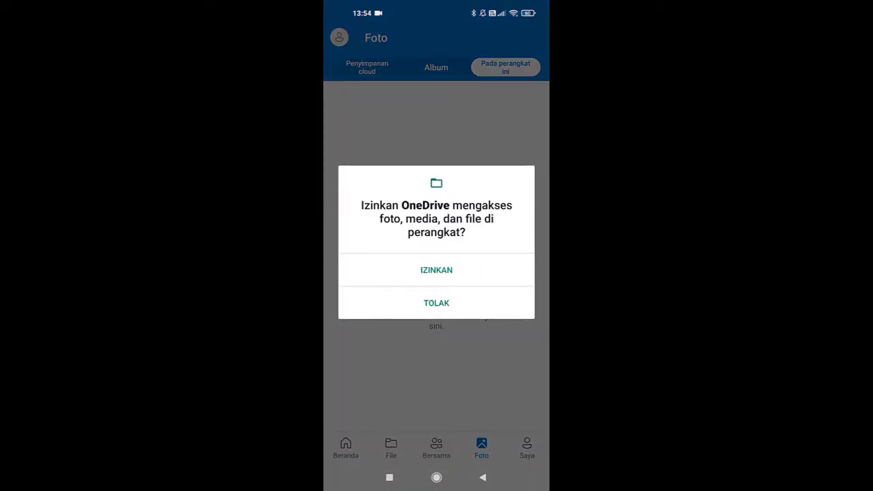
left_click(437, 270)
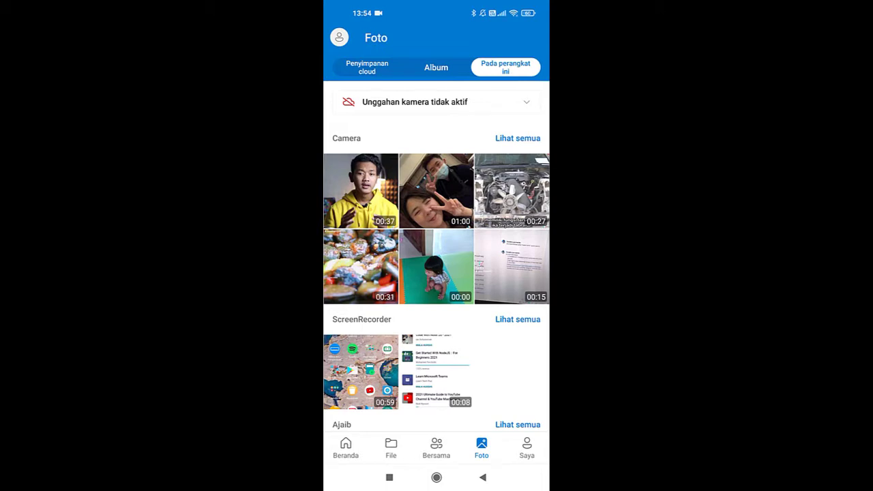
left_click(526, 103)
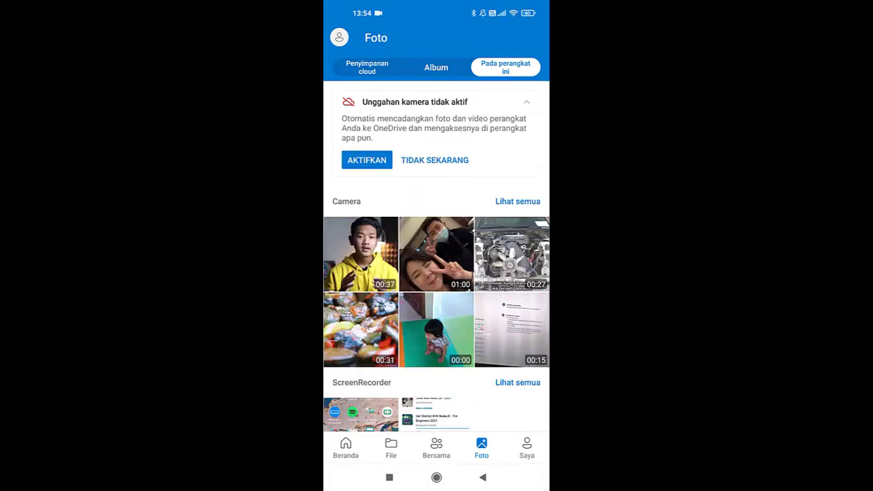
left_click(367, 161)
Step: Fill in the Microsoft account e-mail from the suggestions and continue
left_click(422, 168)
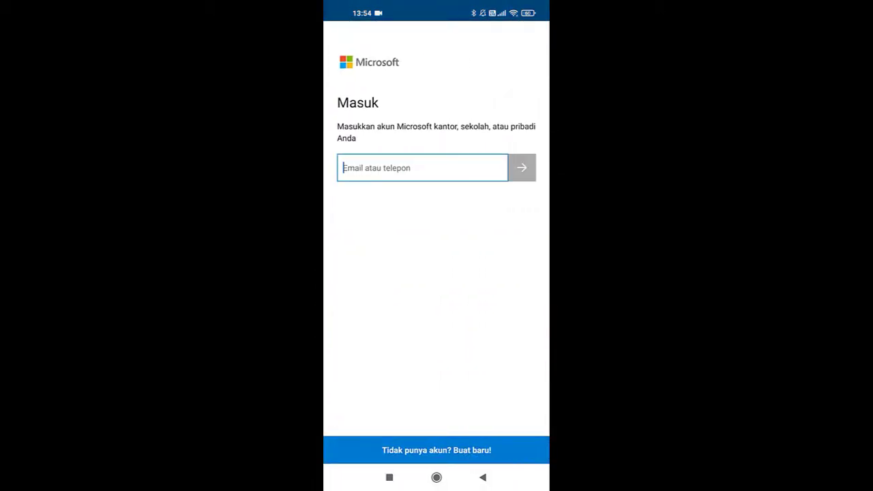
type("hendr")
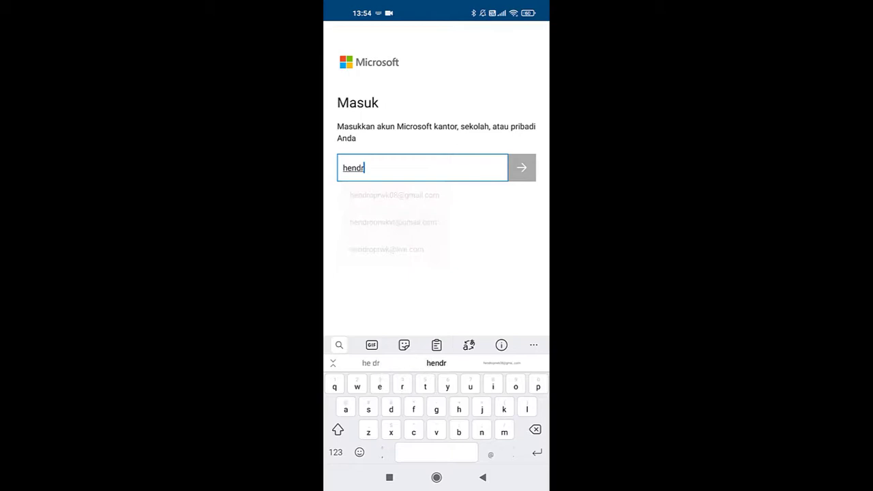
left_click(394, 223)
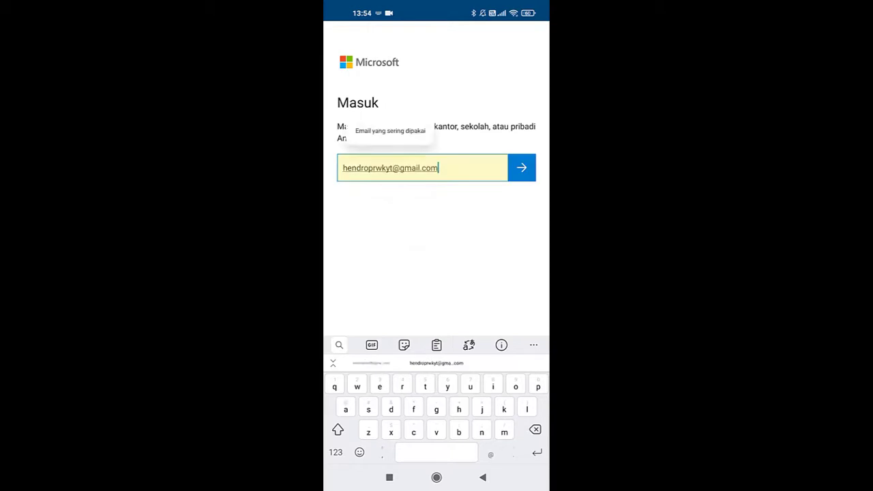
left_click(522, 167)
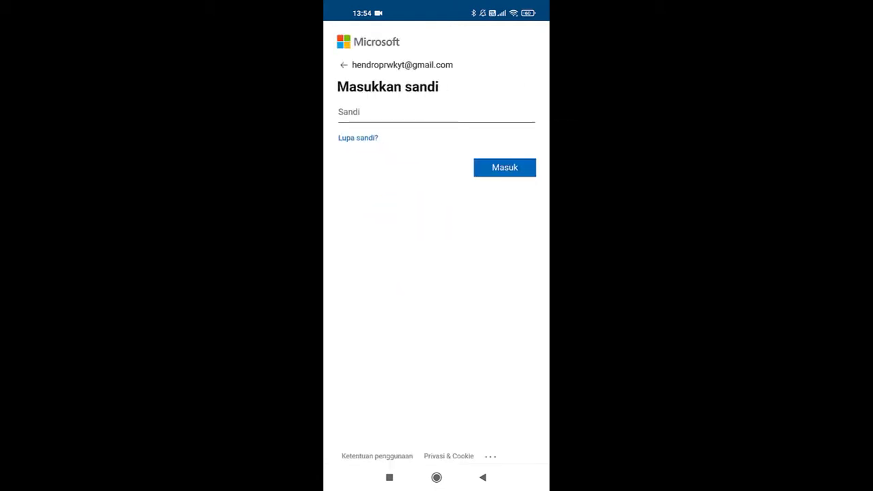
Step: Enter the account password, sign in with Masuk, and decline saving the password
left_click(437, 112)
type("•")
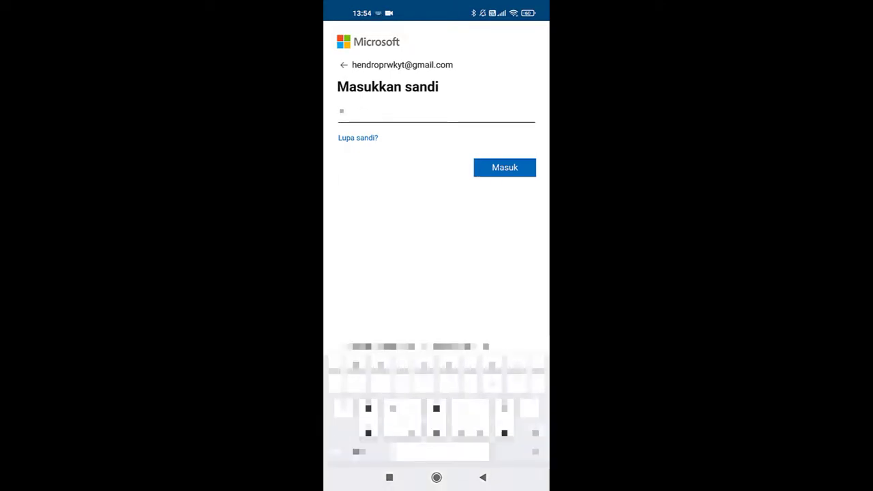
type("•")
key("BackSpace")
key("BackSpace")
type("••••")
left_click(505, 167)
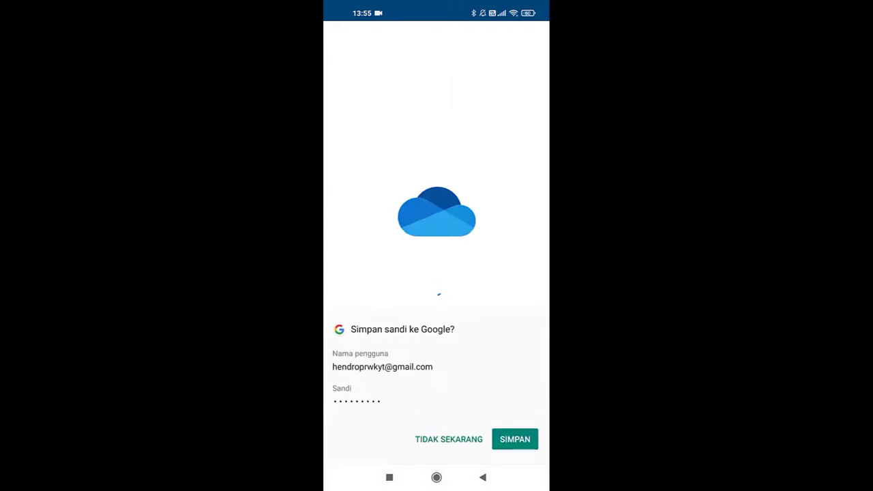
left_click(449, 439)
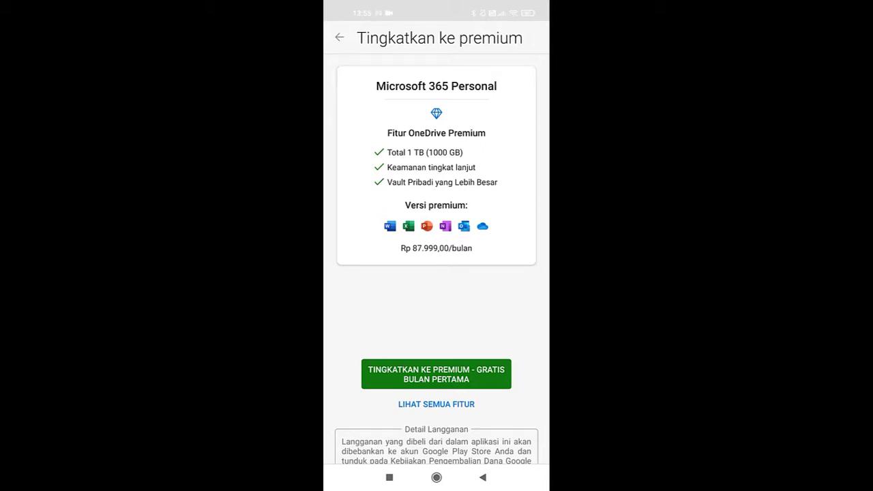
Step: Decline premium with TETAP DI PAKET DASAR and postpone camera upload with LAIN KALI
left_click(339, 38)
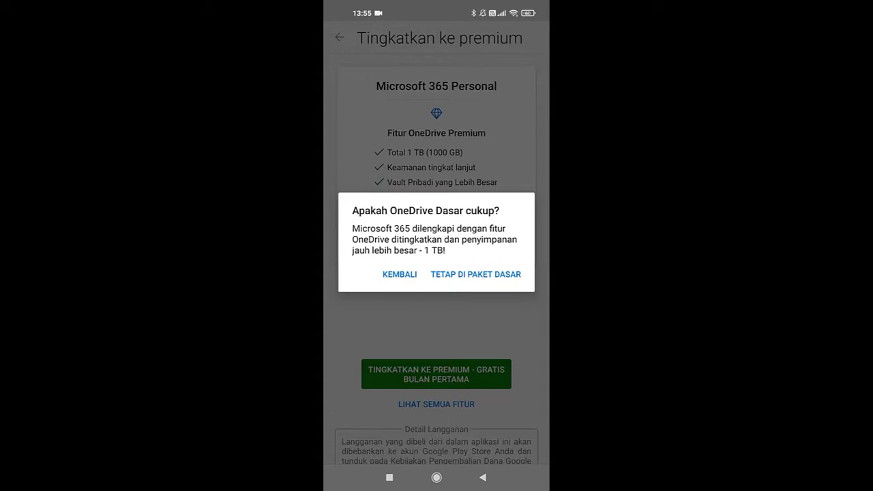
left_click(476, 274)
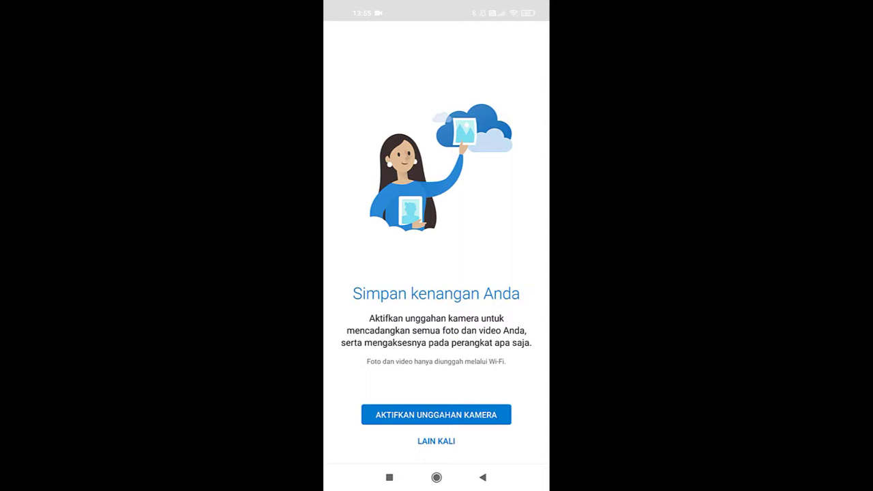
left_click(437, 441)
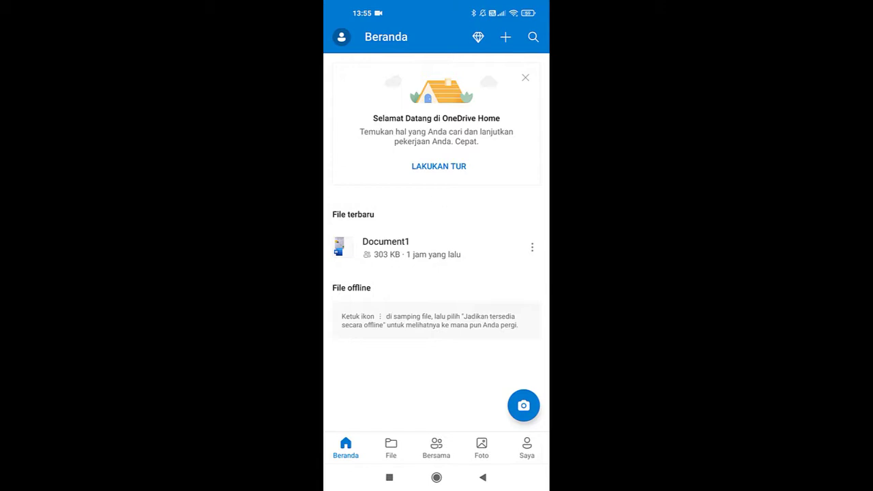
Step: Show the Files list and its + menu for adding new items
left_click(391, 448)
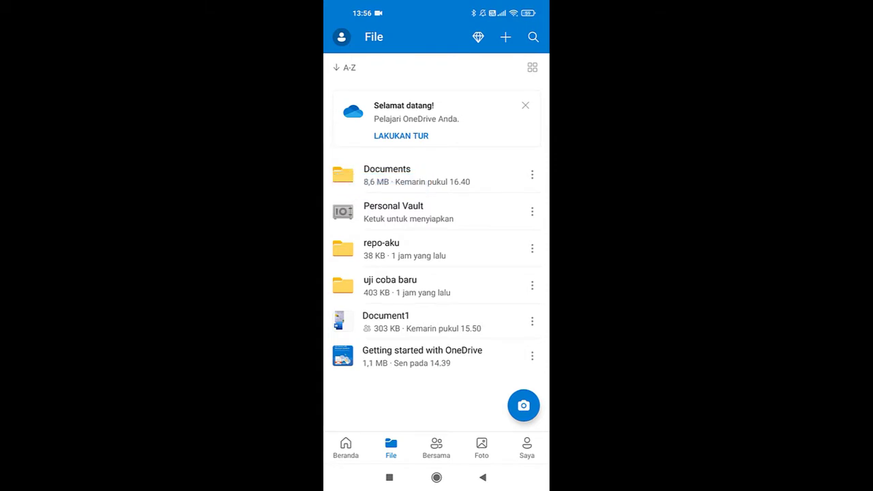
left_click(505, 37)
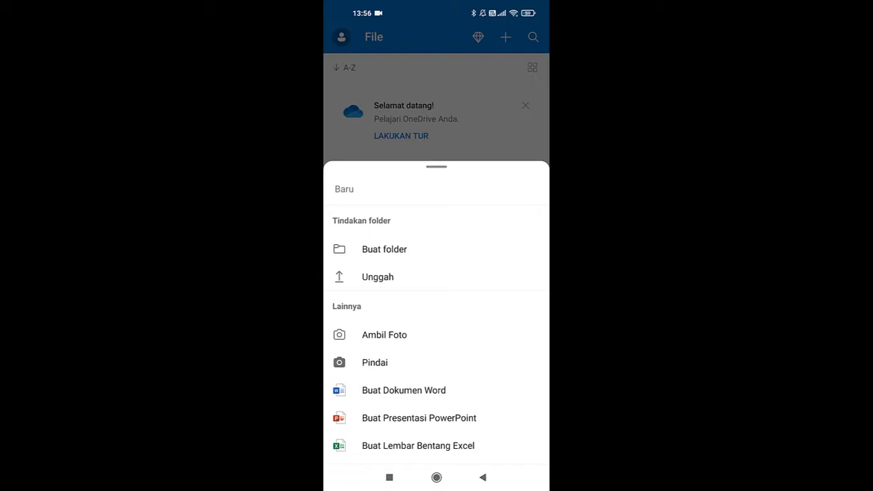
Step: Take a photo via Ambil Foto, allowing camera access, and upload it to Files
left_click(384, 335)
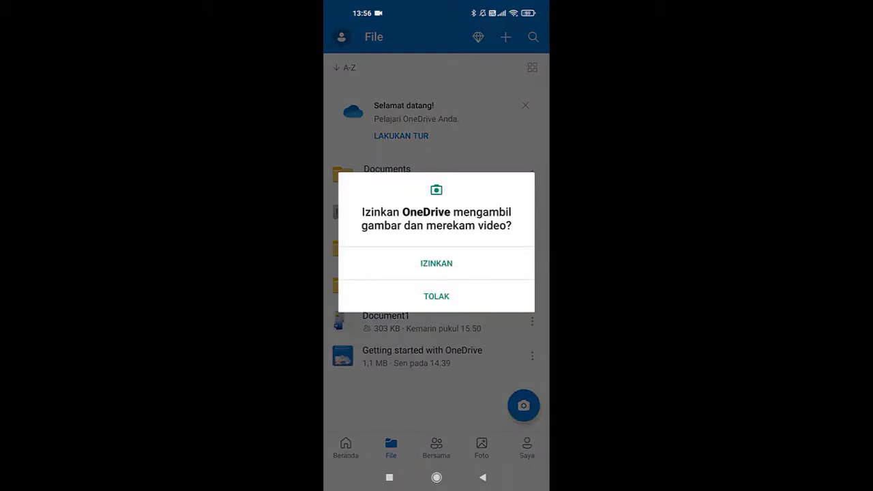
left_click(437, 263)
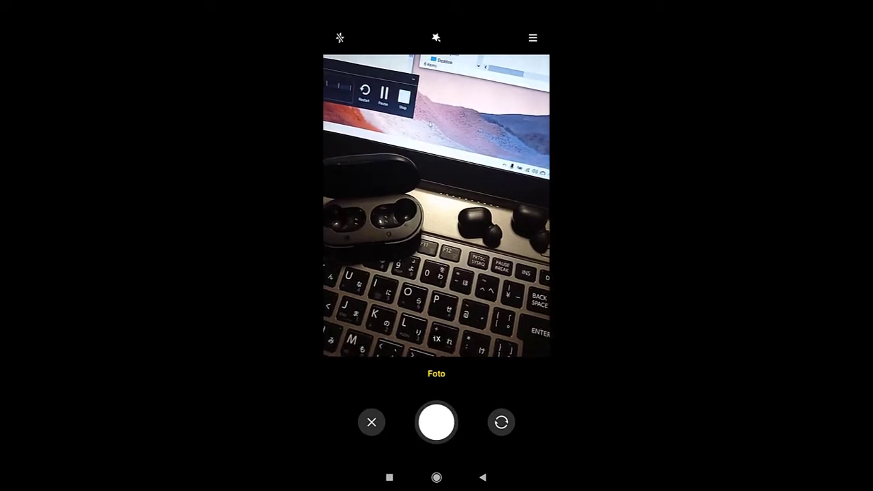
left_click(437, 422)
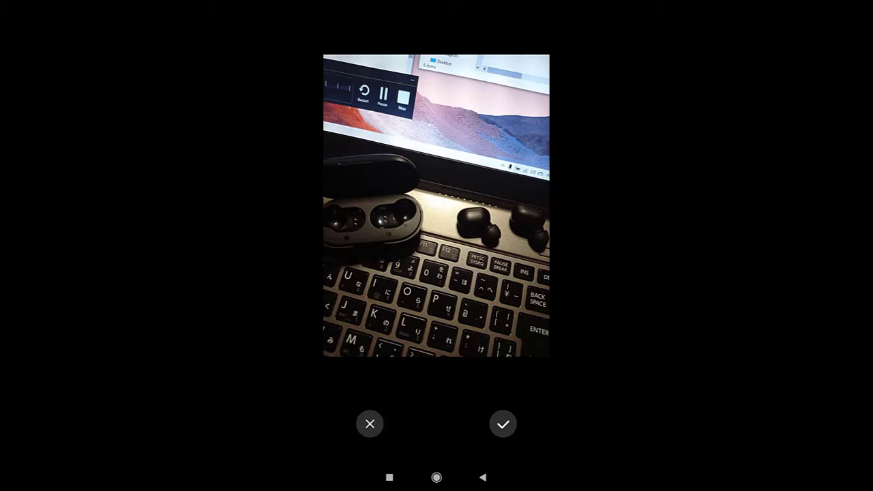
left_click(503, 423)
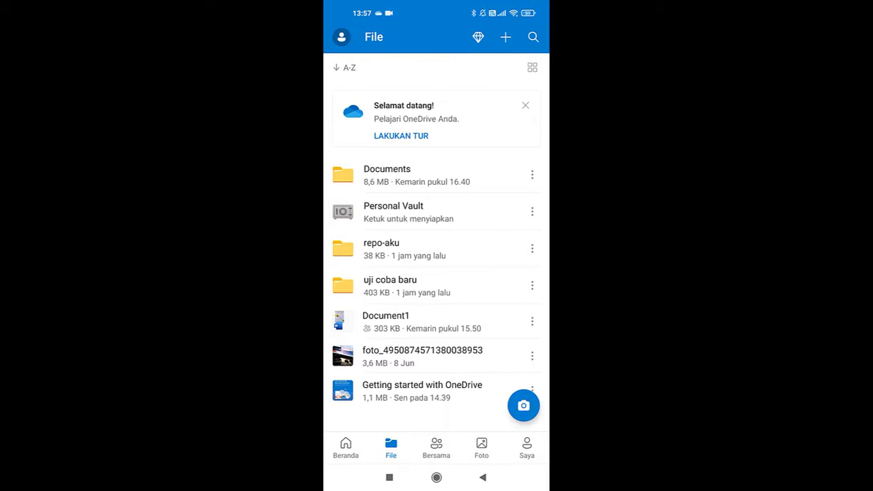
Step: Start an upload from the phone and browse its storage for the image
left_click(505, 37)
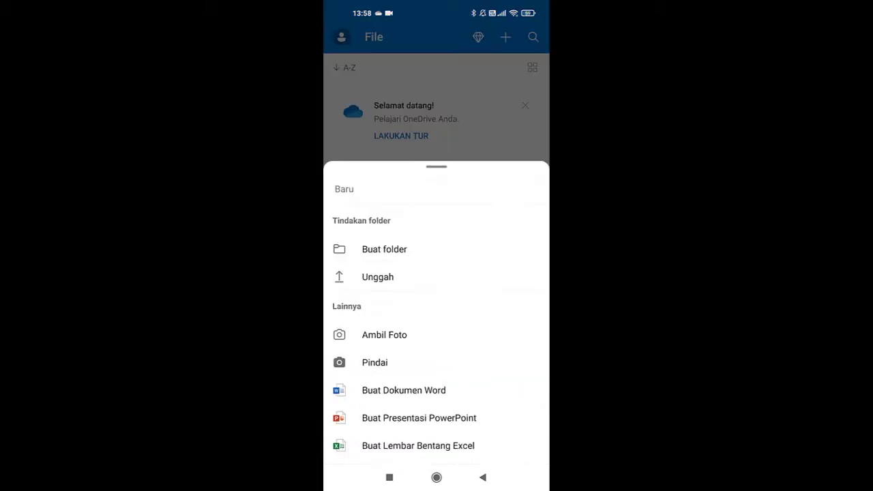
left_click(378, 277)
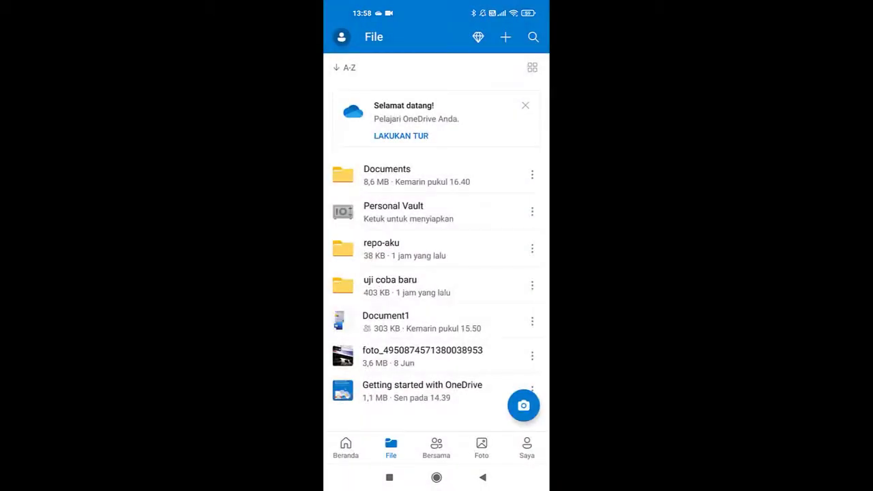
left_click(505, 37)
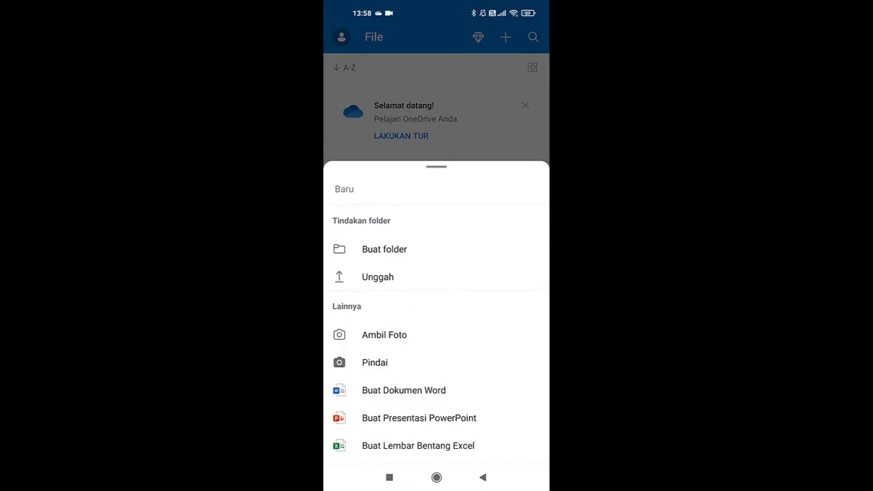
left_click(377, 277)
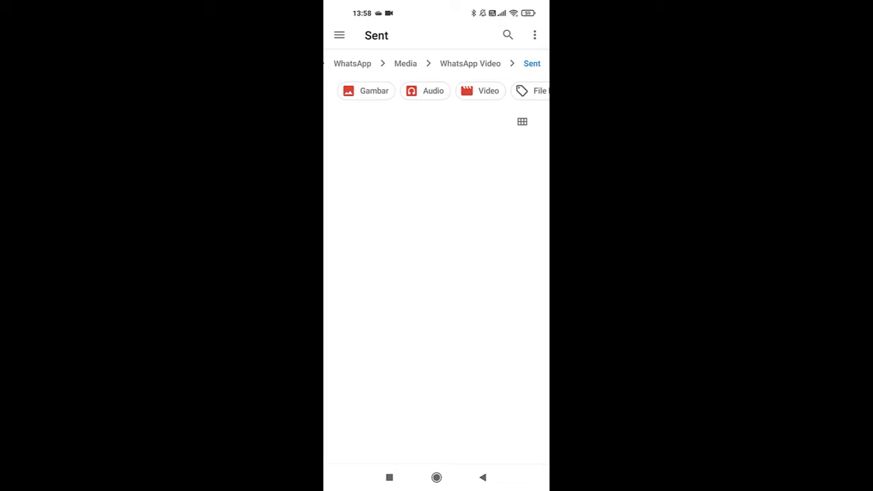
scroll(437, 90, "right", 2)
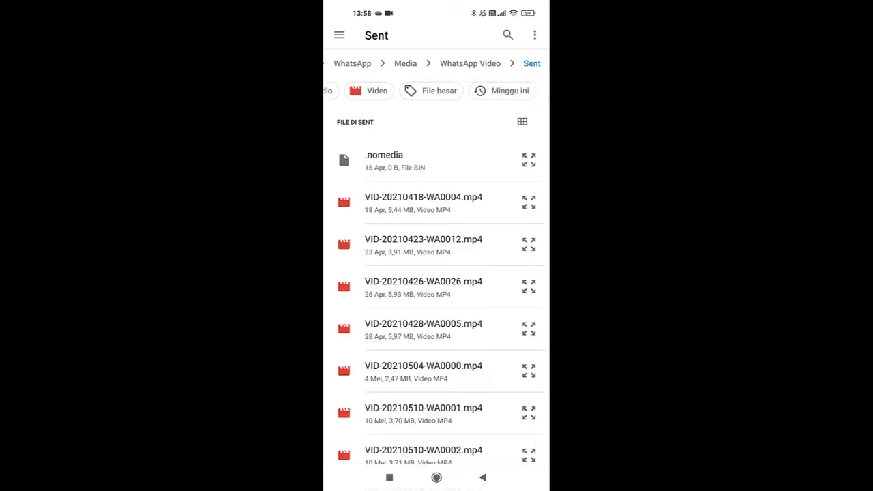
left_click(515, 91)
left_click(483, 477)
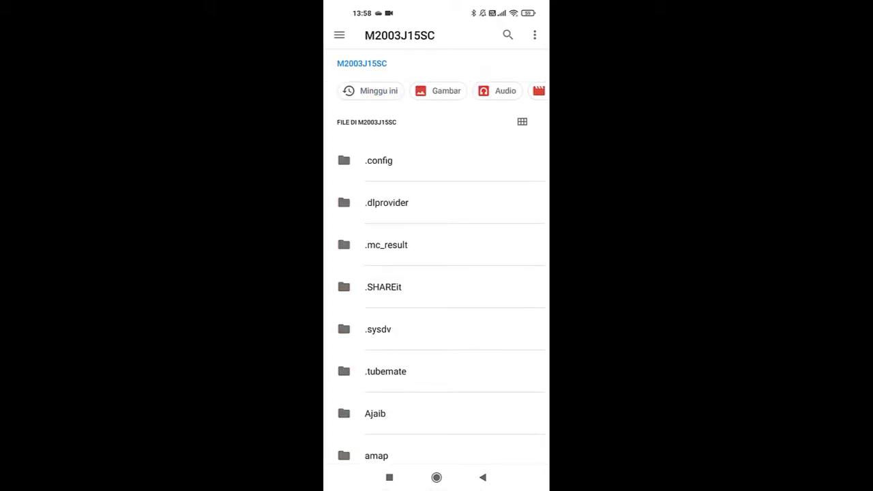
Step: Upload 21.jpg from the Downloads folder and close the Selamat datang welcome card
left_click(339, 35)
left_click(372, 198)
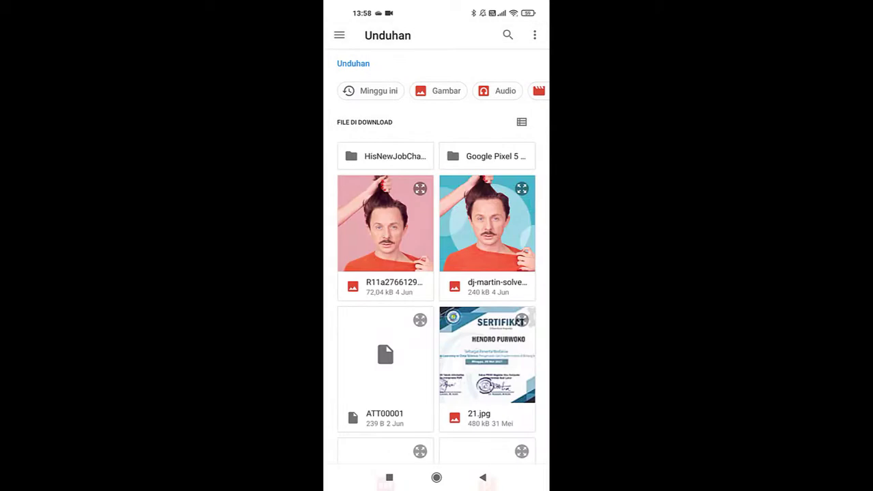
scroll(436, 273, "down", 3)
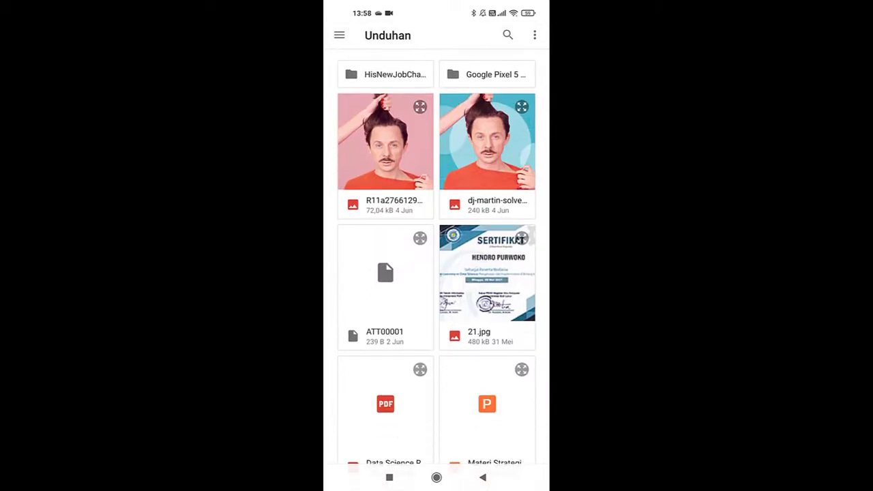
left_click(487, 280)
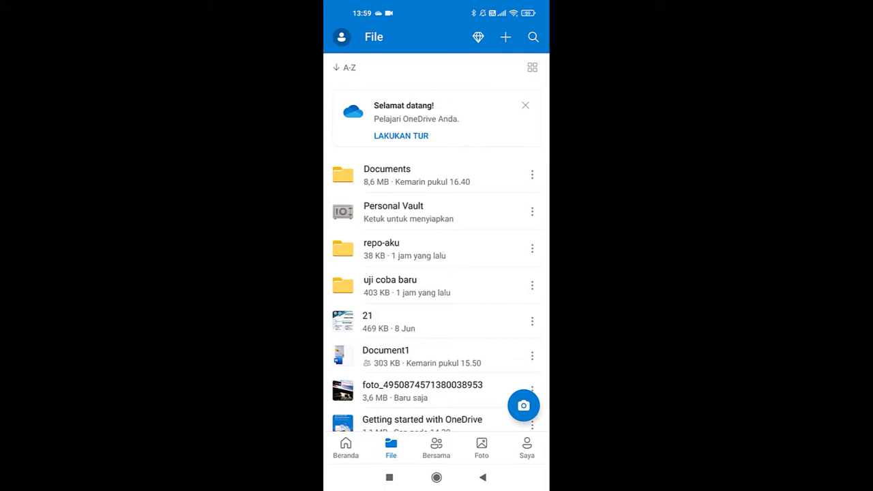
left_click(525, 105)
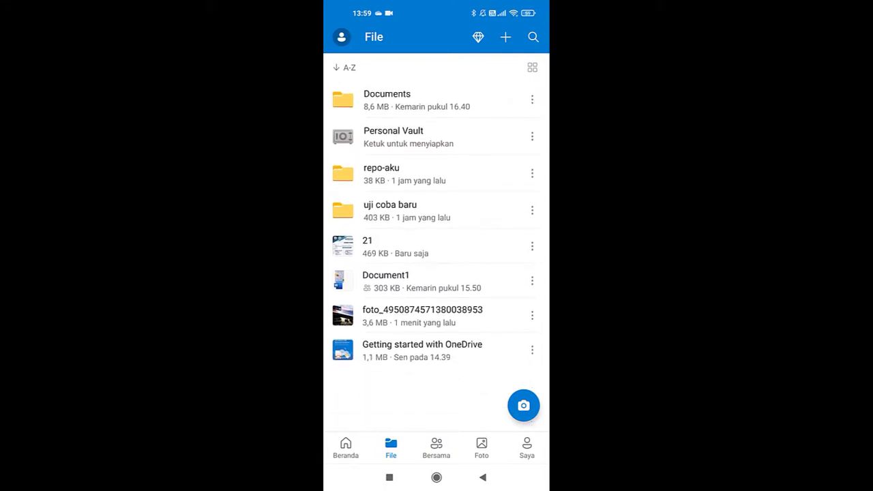